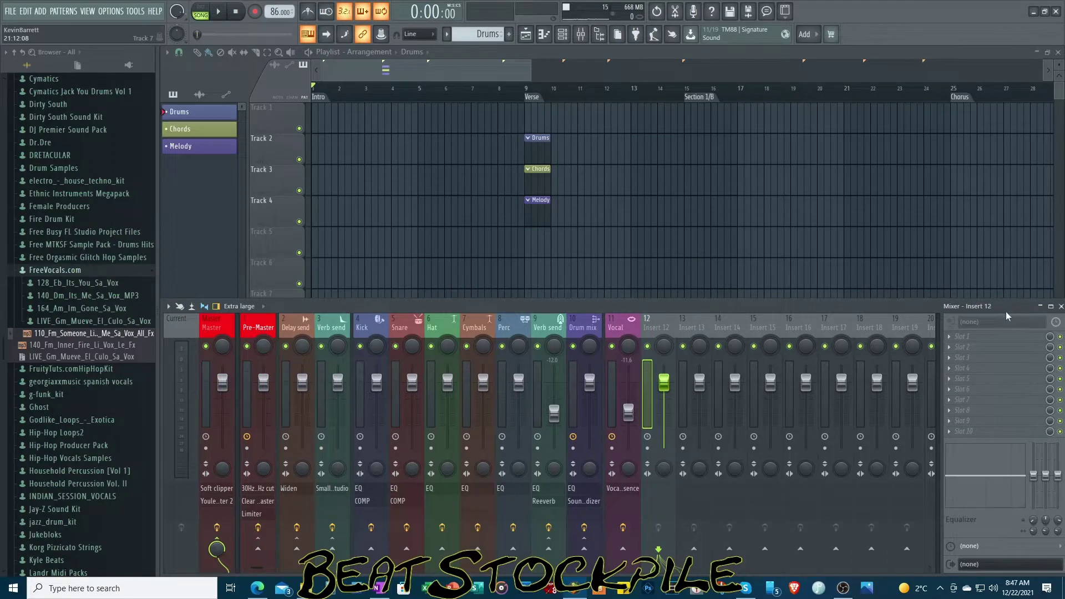
Step: Close the mixer and look through the labelled drum keys of the 808 channel in the piano roll
left_click(1060, 306)
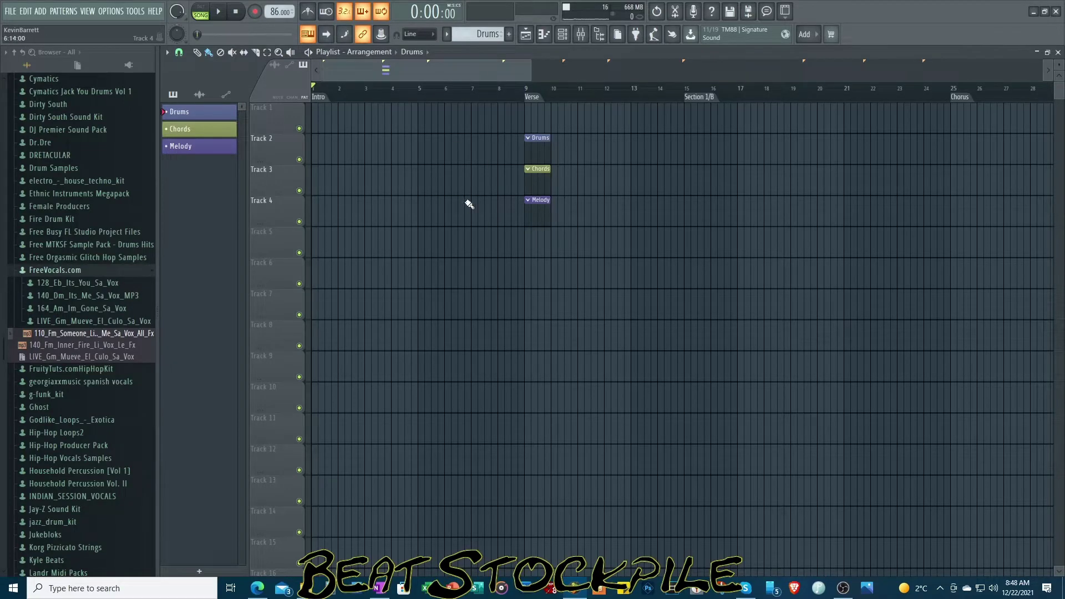
left_click(544, 34)
scroll(507, 266, "down", 8)
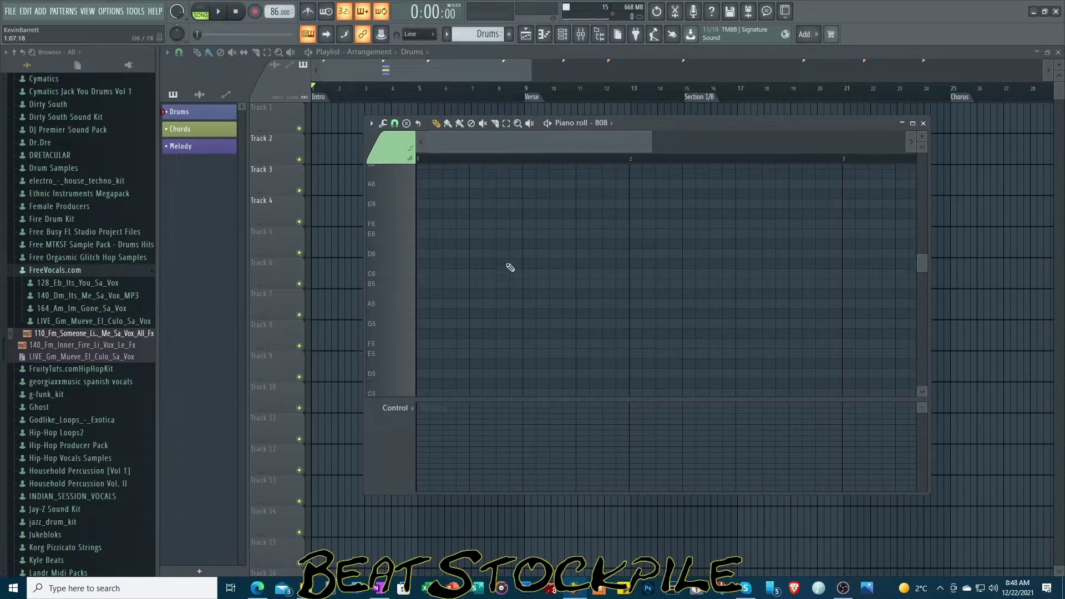
scroll(507, 265, "down", 2)
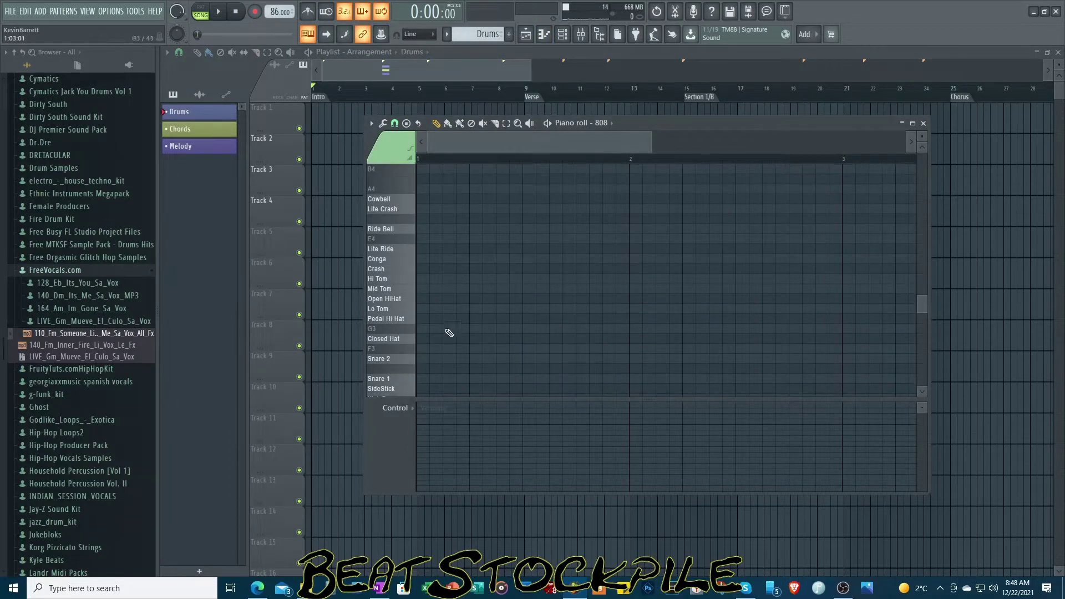
scroll(453, 242, "down", 2)
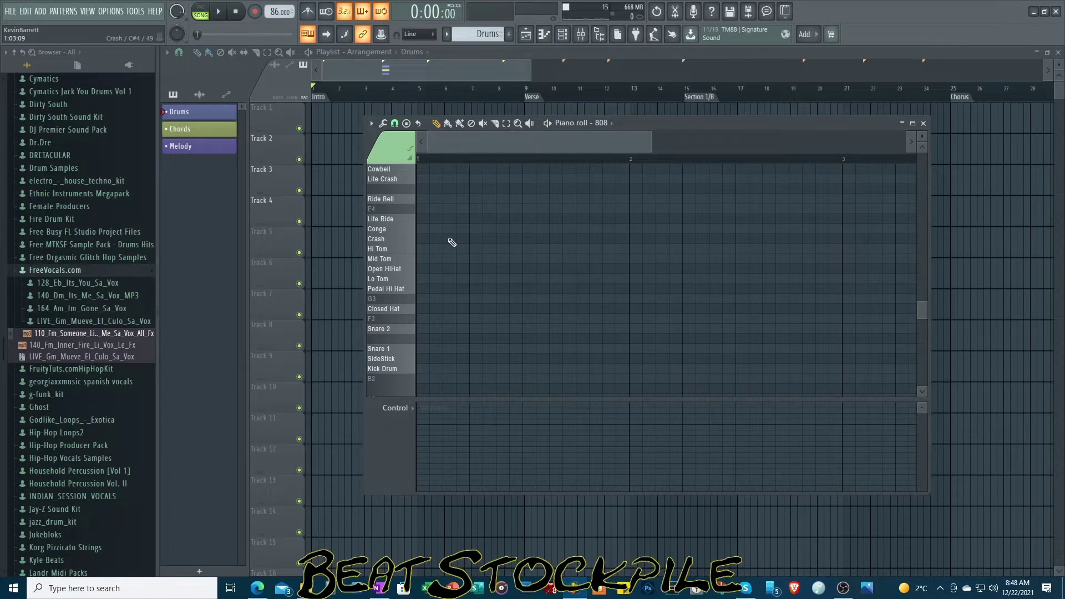
key("F7")
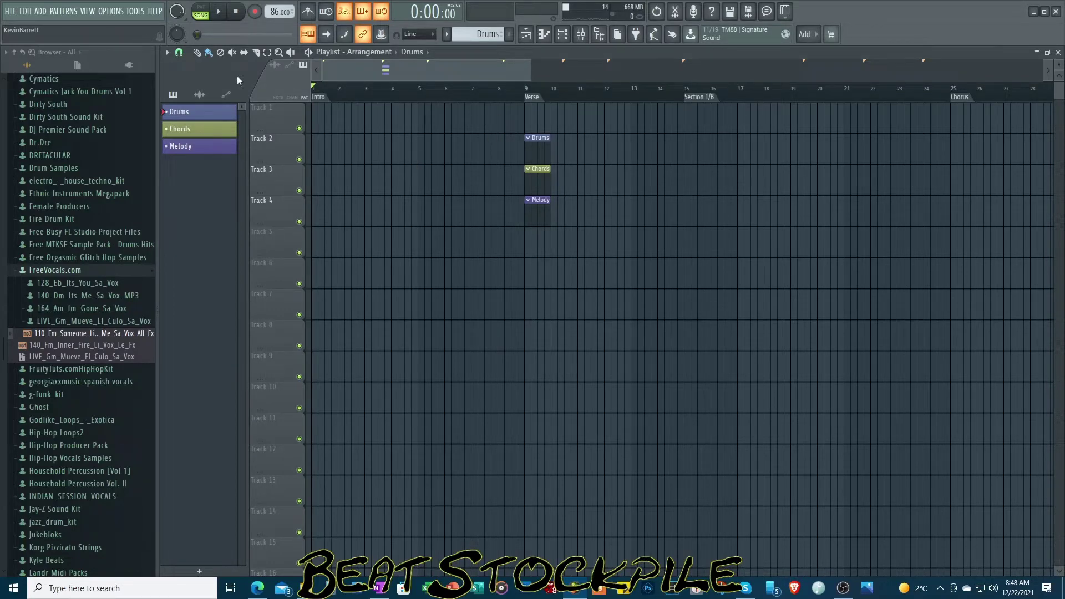
Step: Try the Medium grid contrast in the playlist and return it to High
left_click(167, 53)
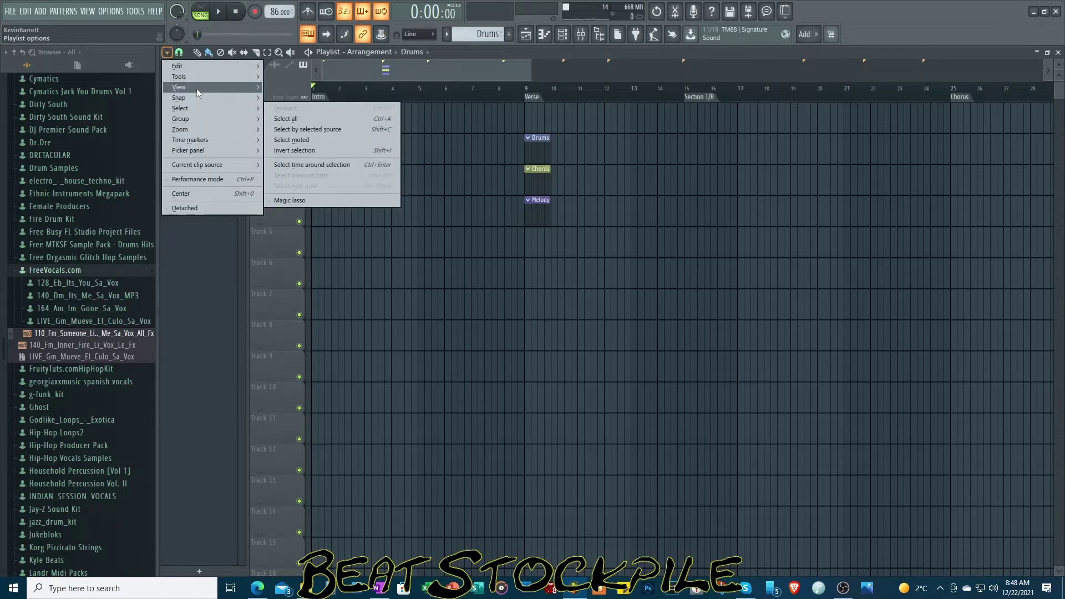
mouse_move(285, 109)
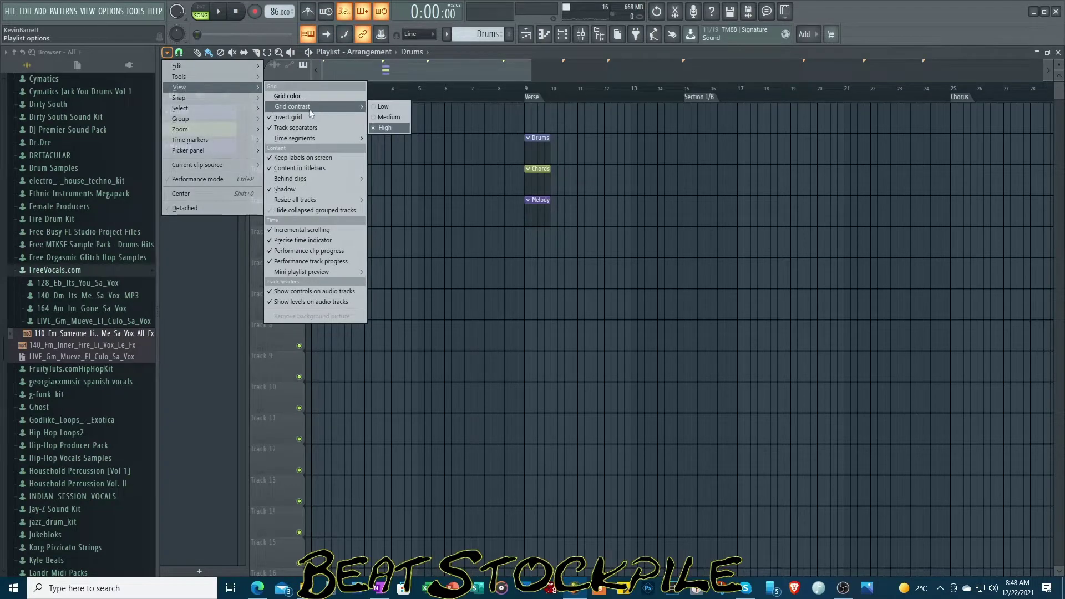
left_click(390, 117)
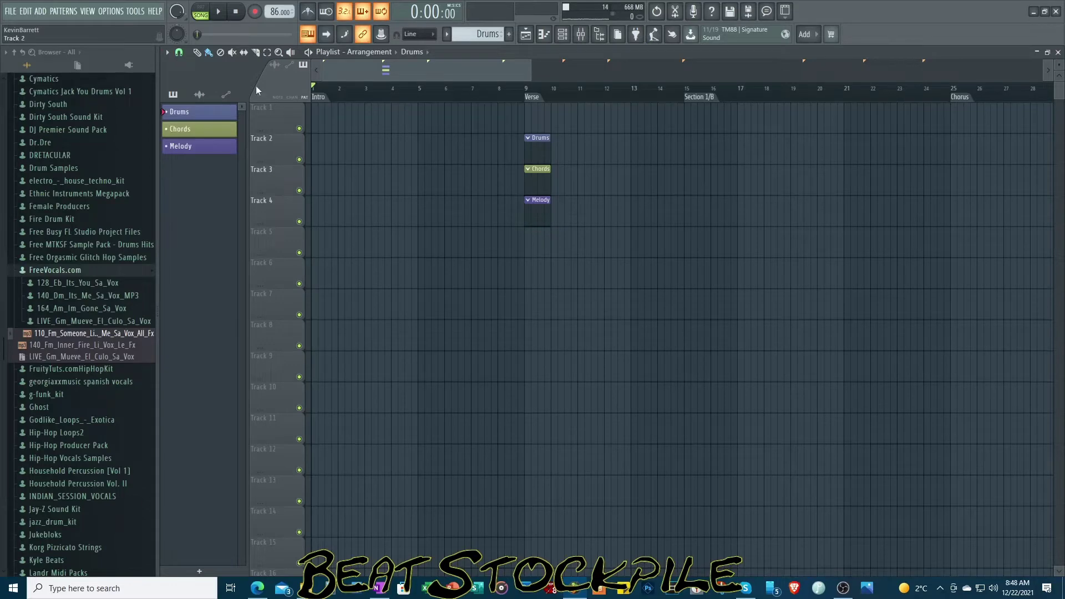
left_click(167, 52)
mouse_move(206, 88)
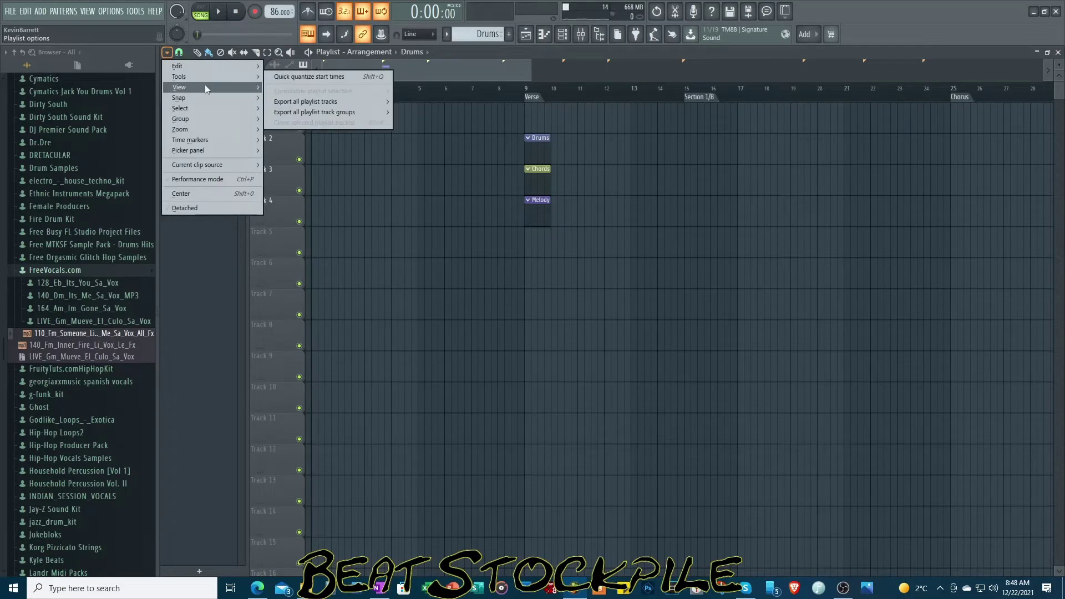
mouse_move(318, 106)
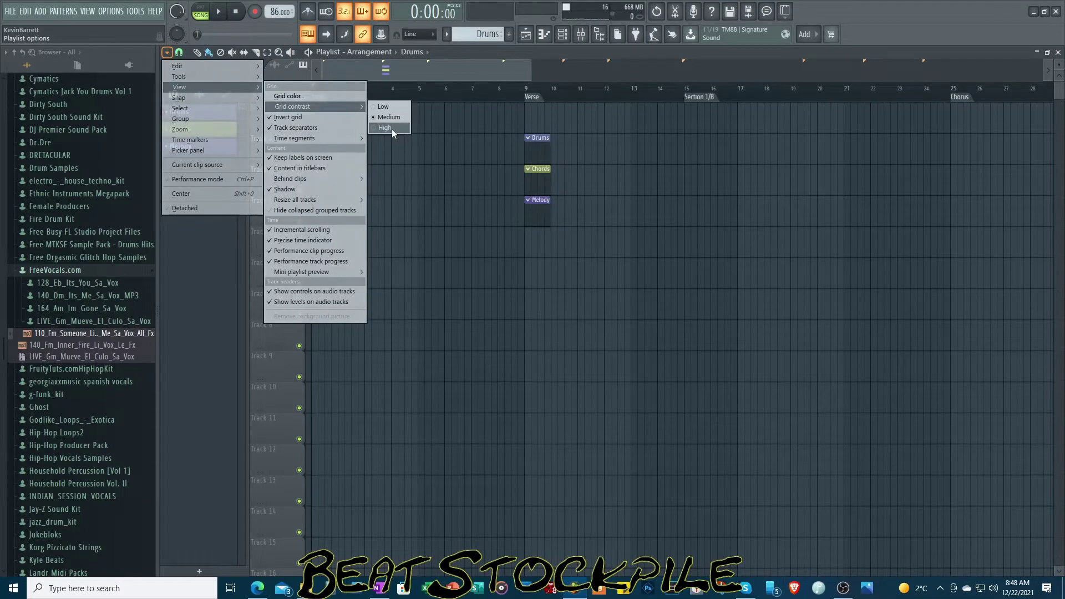
left_click(391, 128)
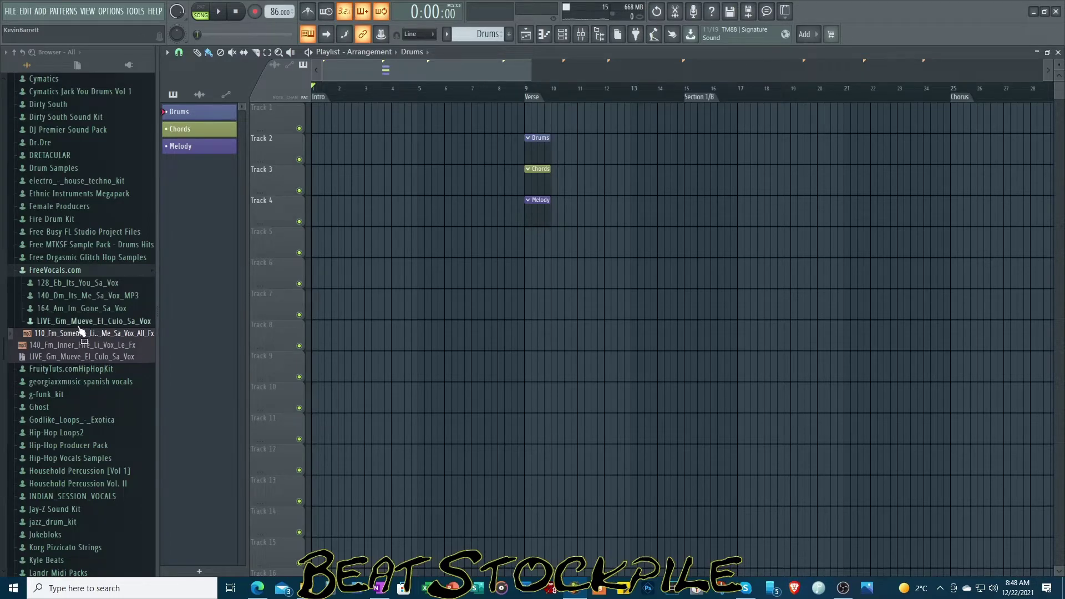
Step: Place the 110_Fm_Someone_Like_Me_Sa_Vox_All_Fx vocal sample on Track 1 at bar 5 and collapse the FreeVocals.com folder
left_click_drag(80, 334, 417, 128)
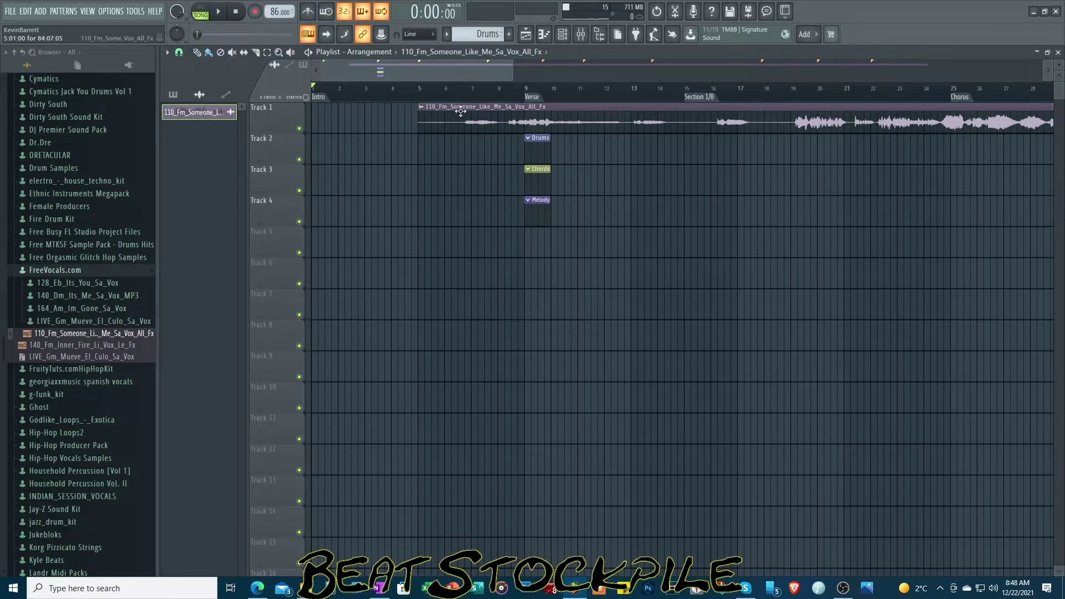
left_click(72, 272)
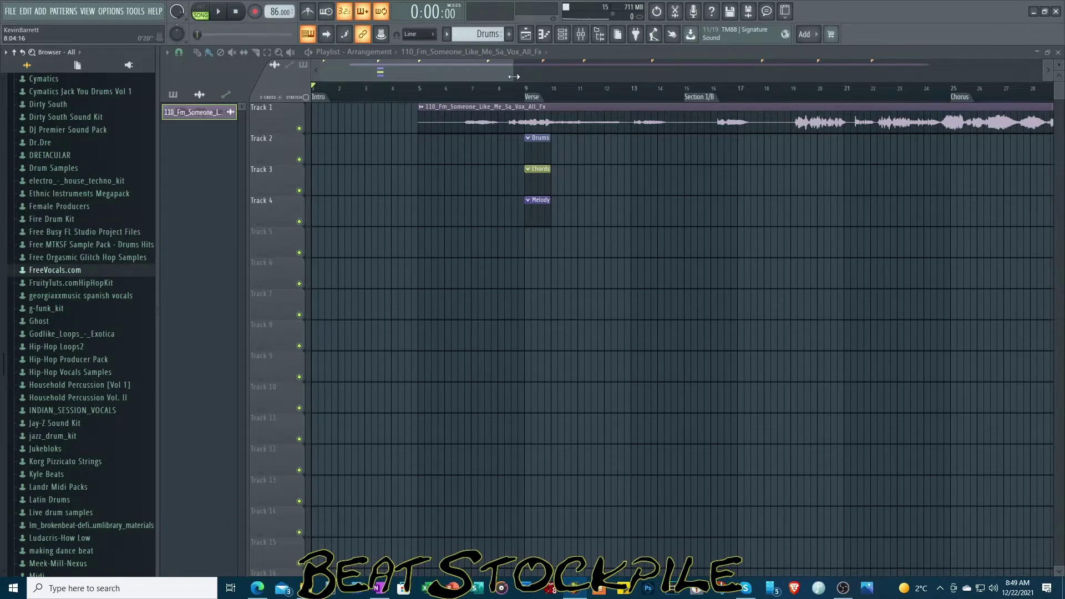
Step: Open the vocal clip's audio settings beside the arrangement and move the clip to the start of bar 1 on Track 1
left_click_drag(513, 77, 681, 68)
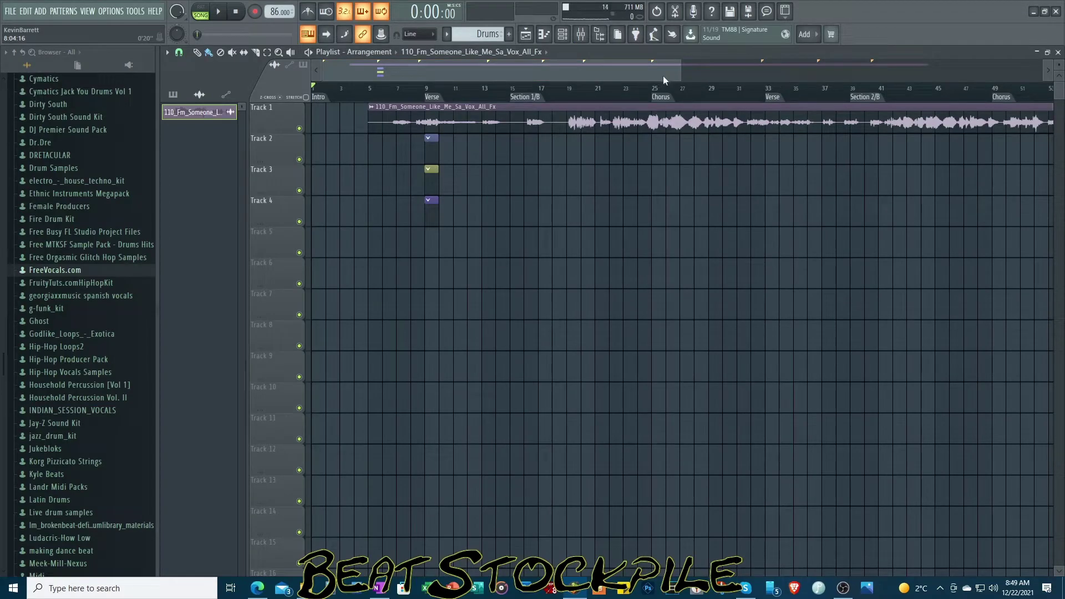
double_click(591, 119)
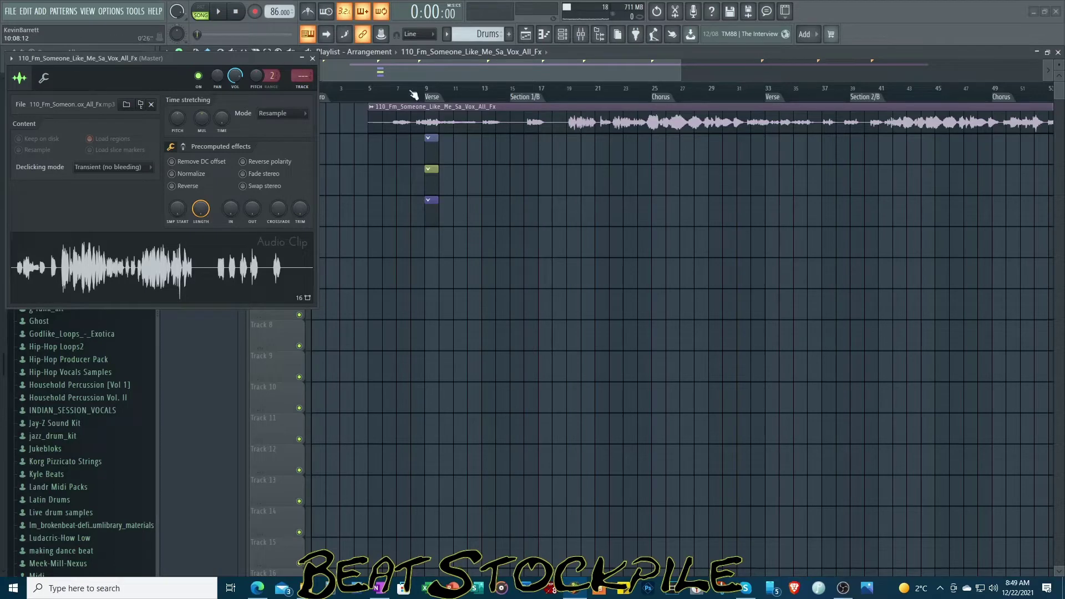
left_click_drag(234, 63, 361, 166)
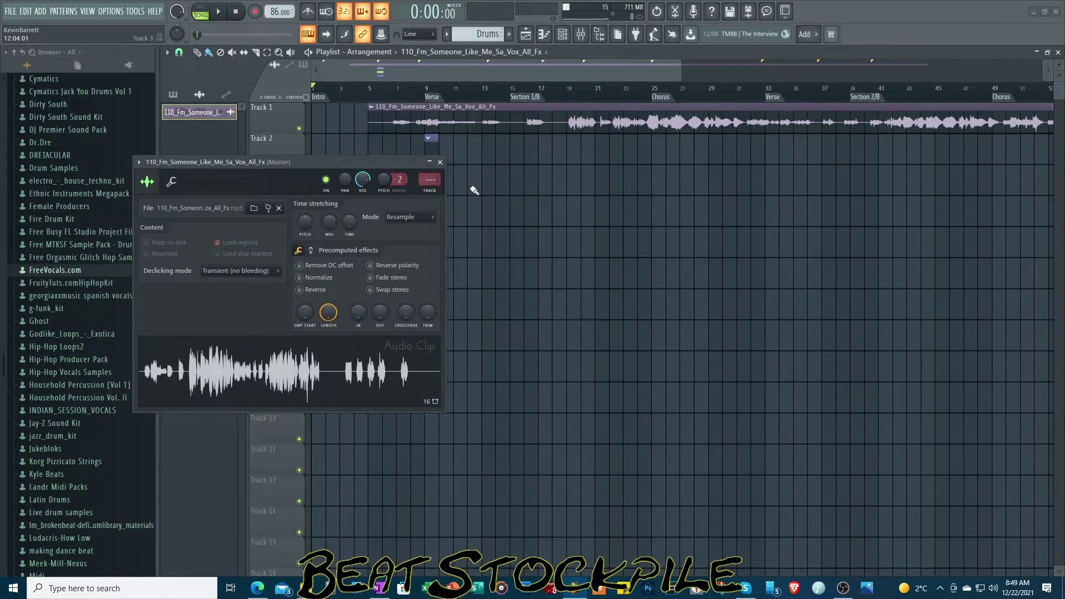
left_click_drag(570, 108, 480, 106)
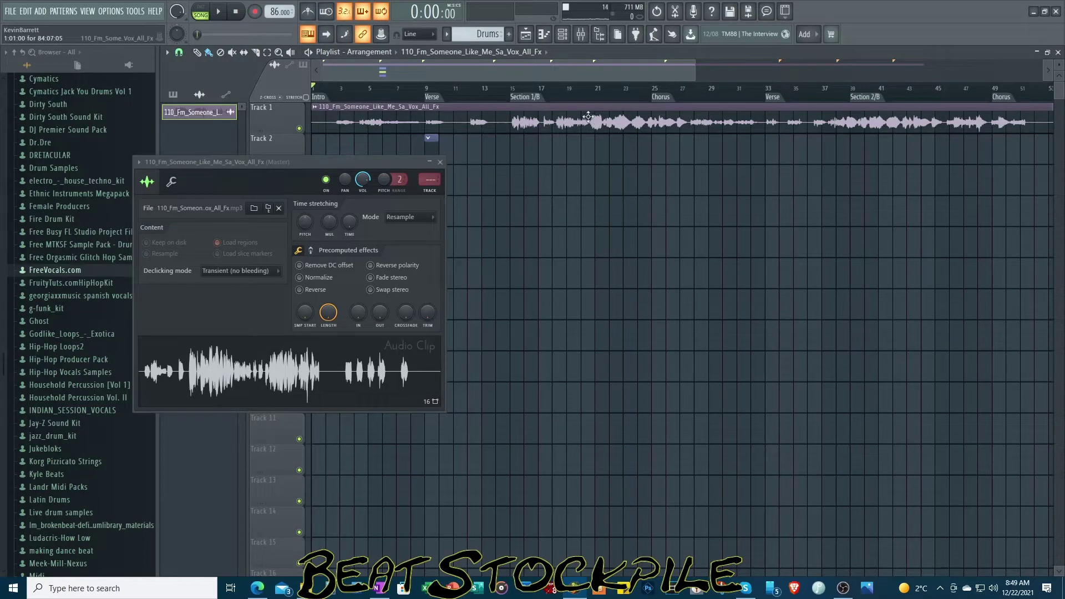
Step: Set the project tempo to 110 BPM
right_click(278, 11)
left_click(400, 65)
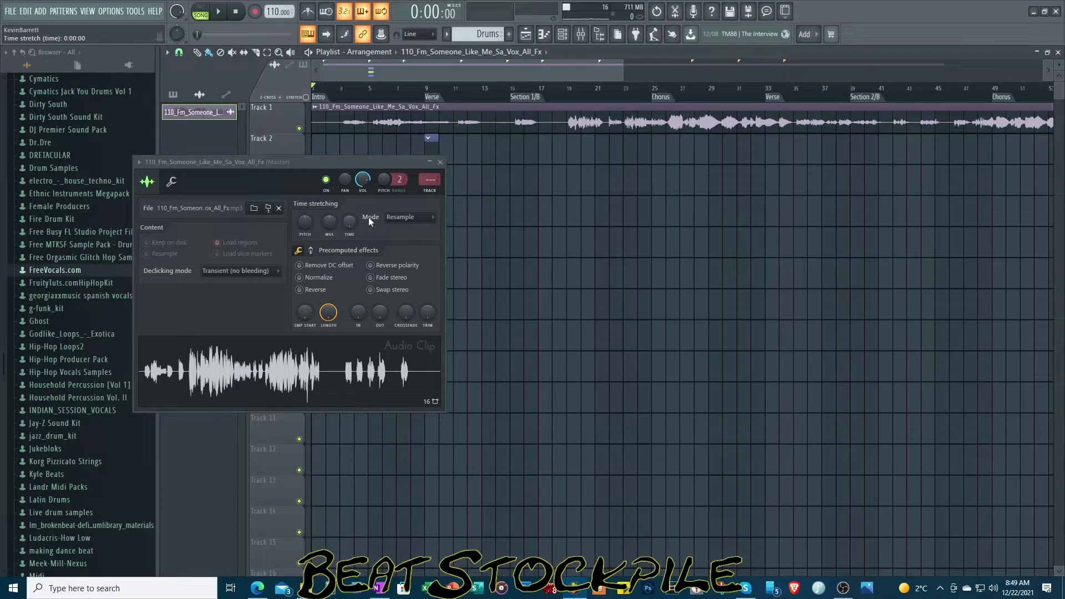
Step: Set the vocal clip's time-stretching mode to Stretch and enable Normalize
left_click(409, 217)
left_click(404, 249)
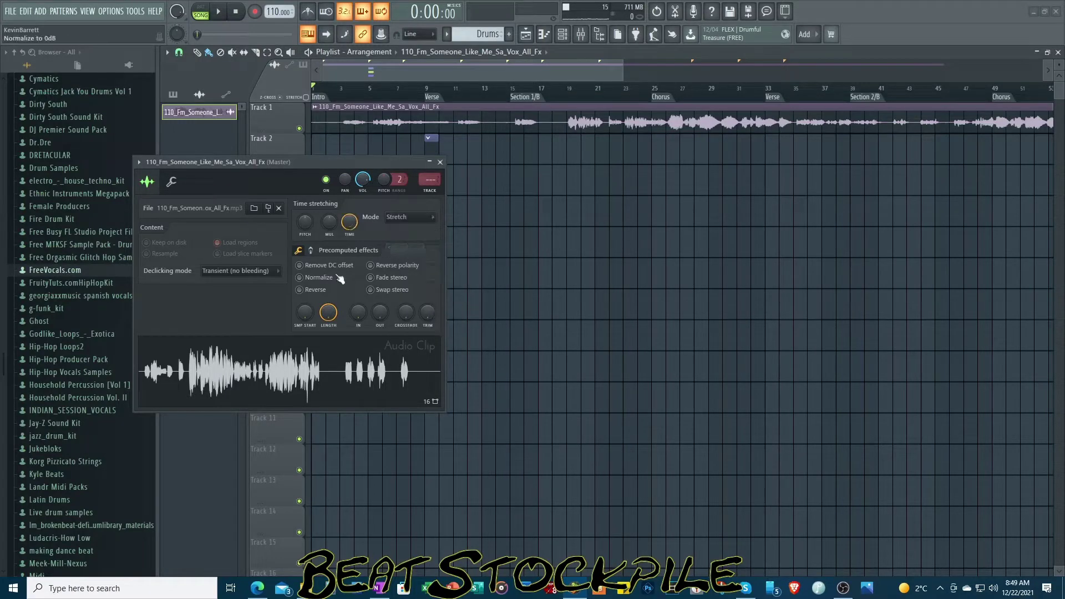
left_click(300, 278)
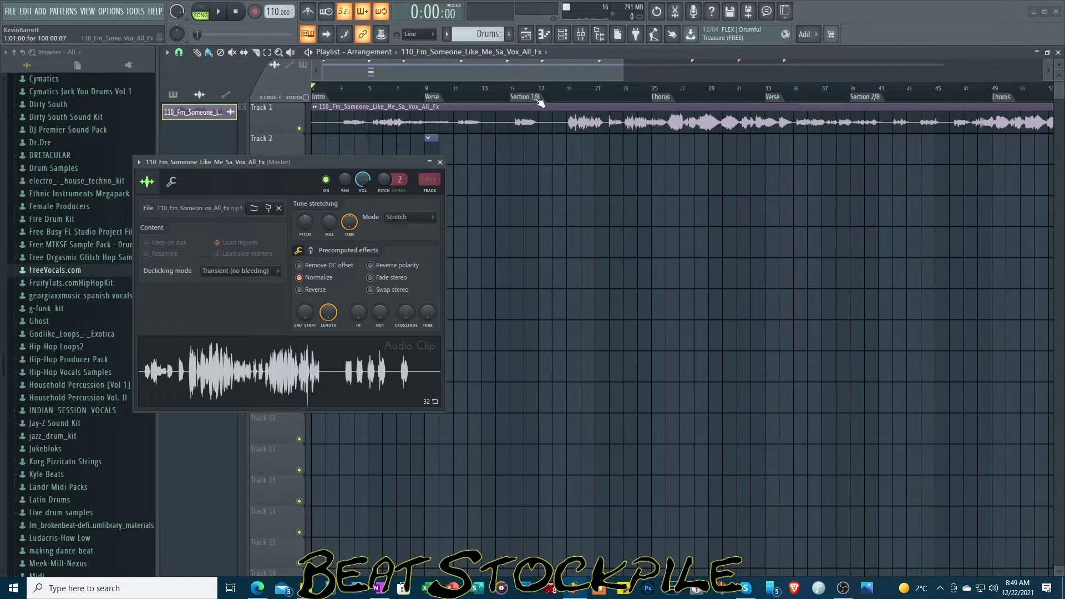
Step: Select the timeline range from bar 19 through bar 32 and audition the vocal within it
left_click_drag(573, 97, 764, 93)
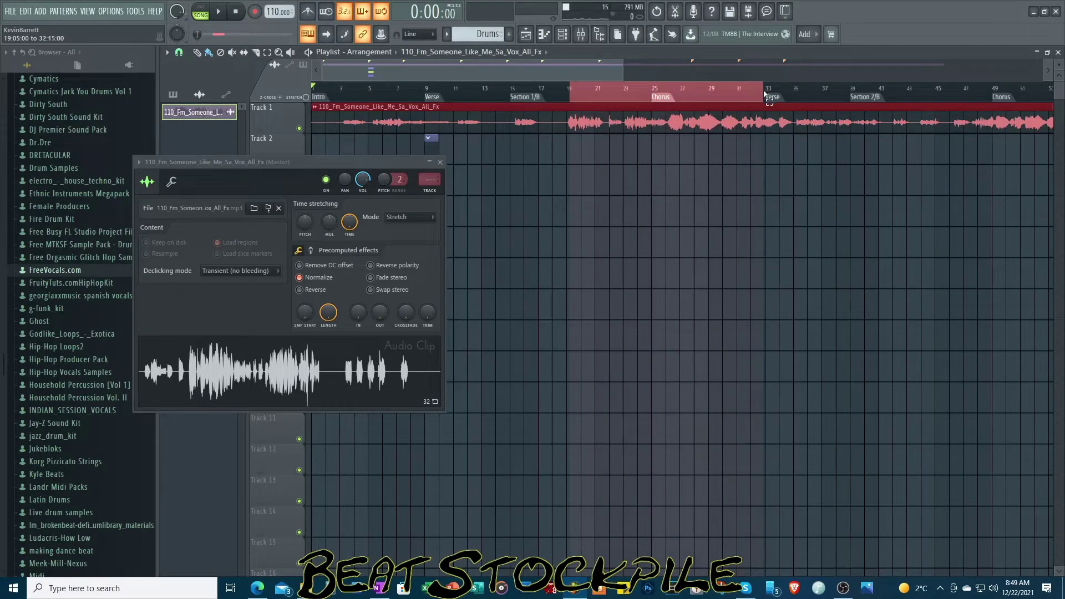
left_click(218, 11)
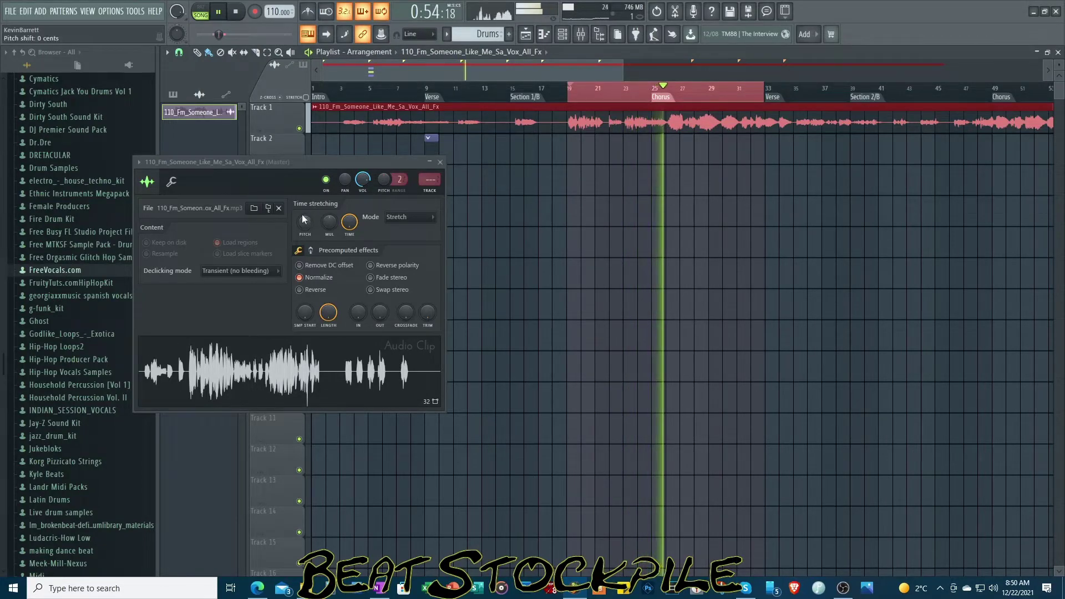
key("space")
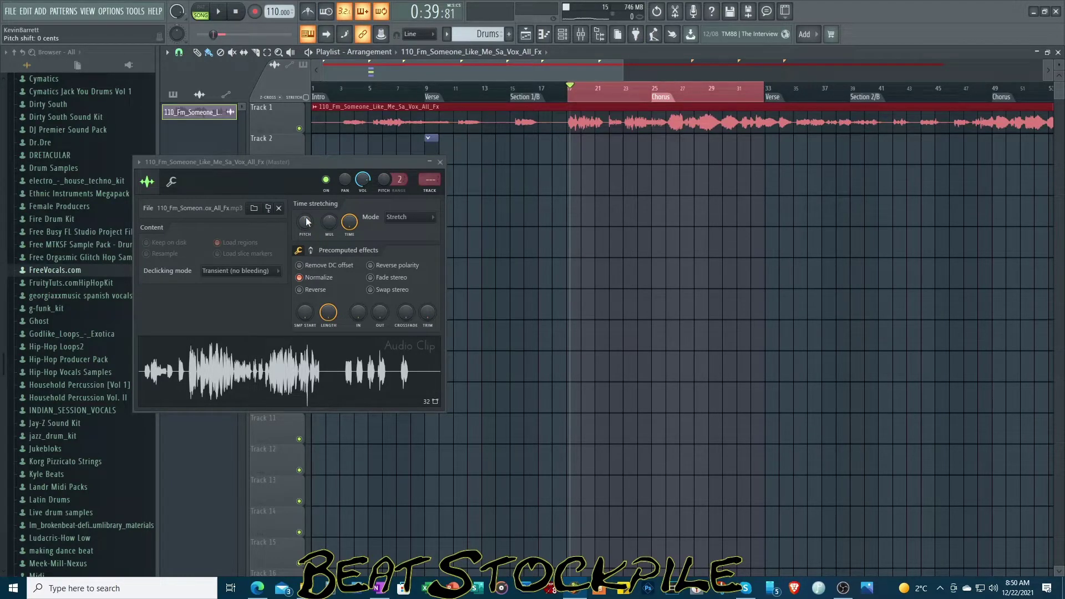
Step: Try a pitch shift of about -341 cents on the vocal clip during playback and reset the pitch
key("space")
left_click_drag(306, 222, 306, 280)
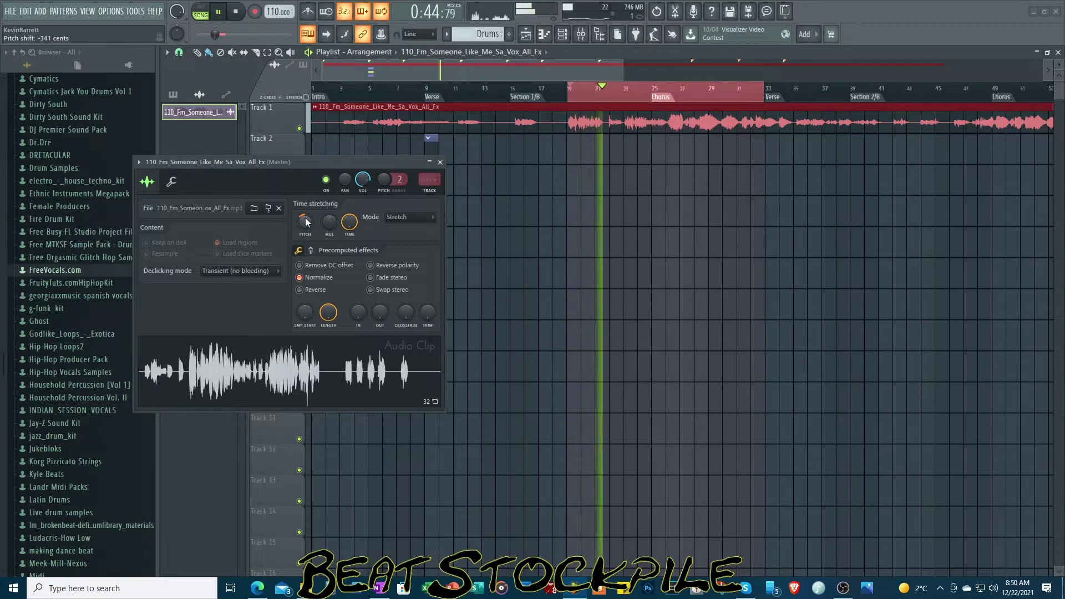
key("space")
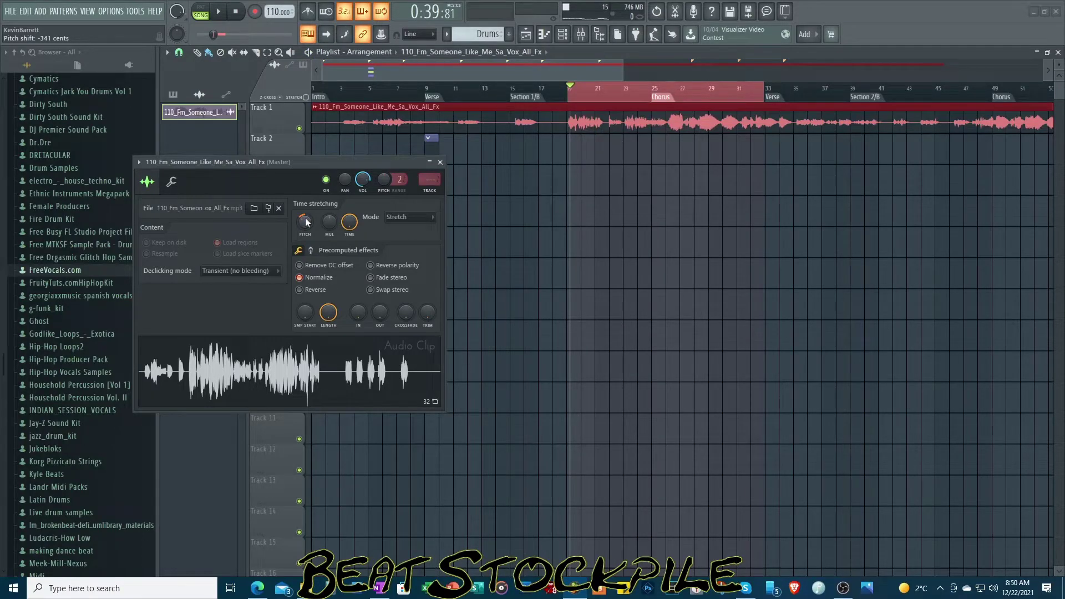
right_click(306, 222)
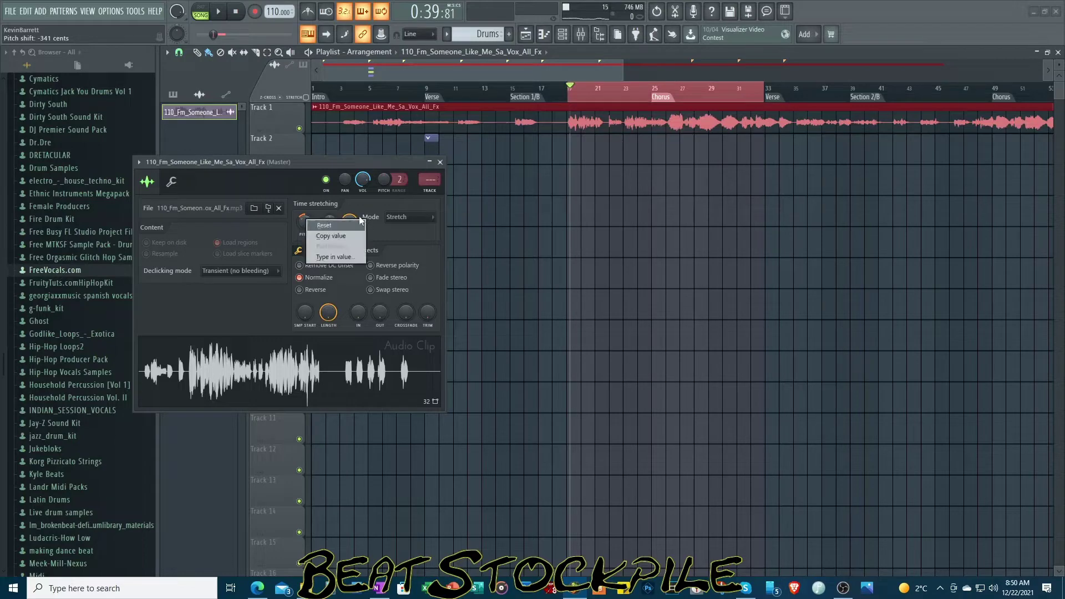
left_click(329, 218)
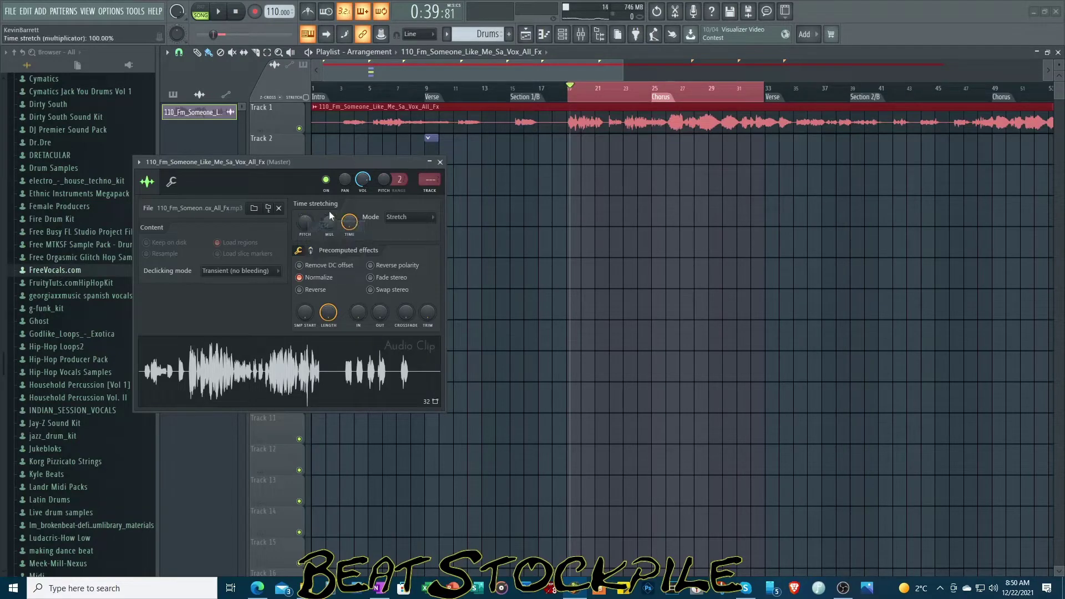
Step: Switch the vocal clip's time-stretching mode to Stretch Pro
left_click(413, 217)
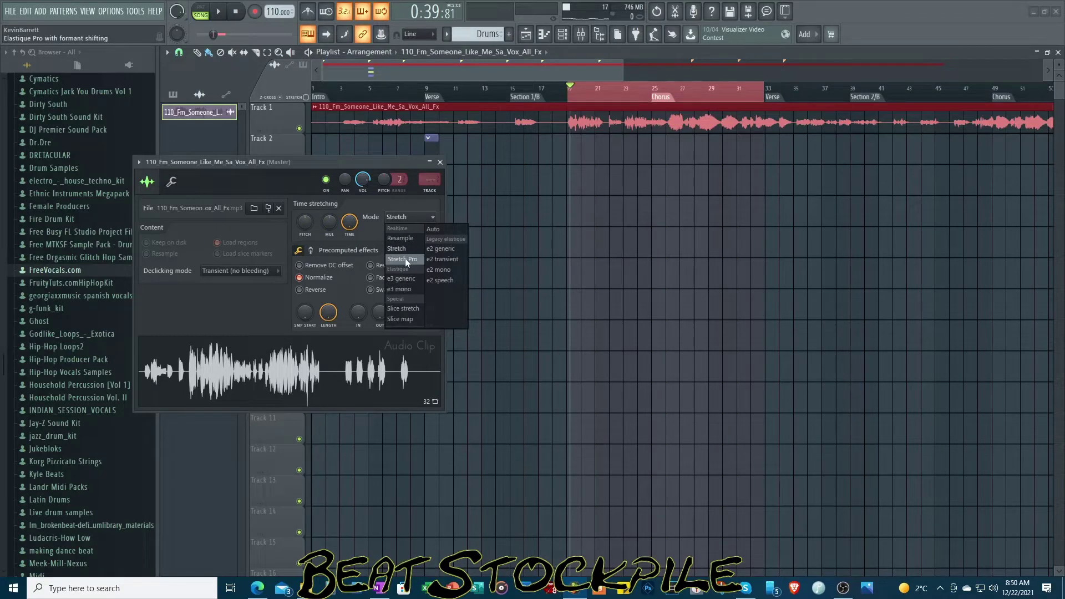
left_click(404, 258)
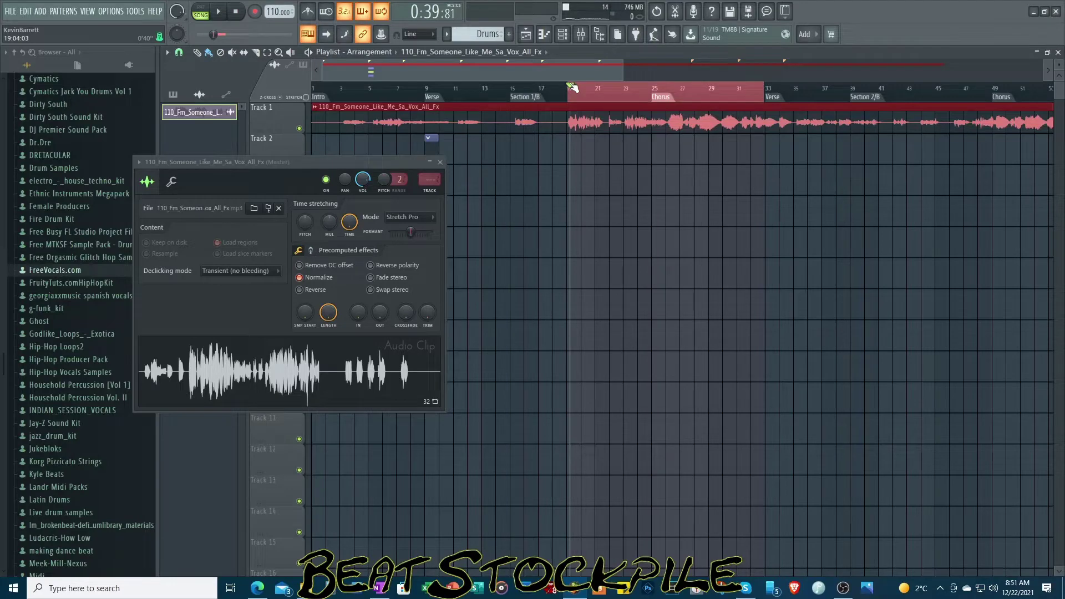
Step: Audition the vocal with formant shifts of +200, -200 and -400 cents, and stop playback
key("space")
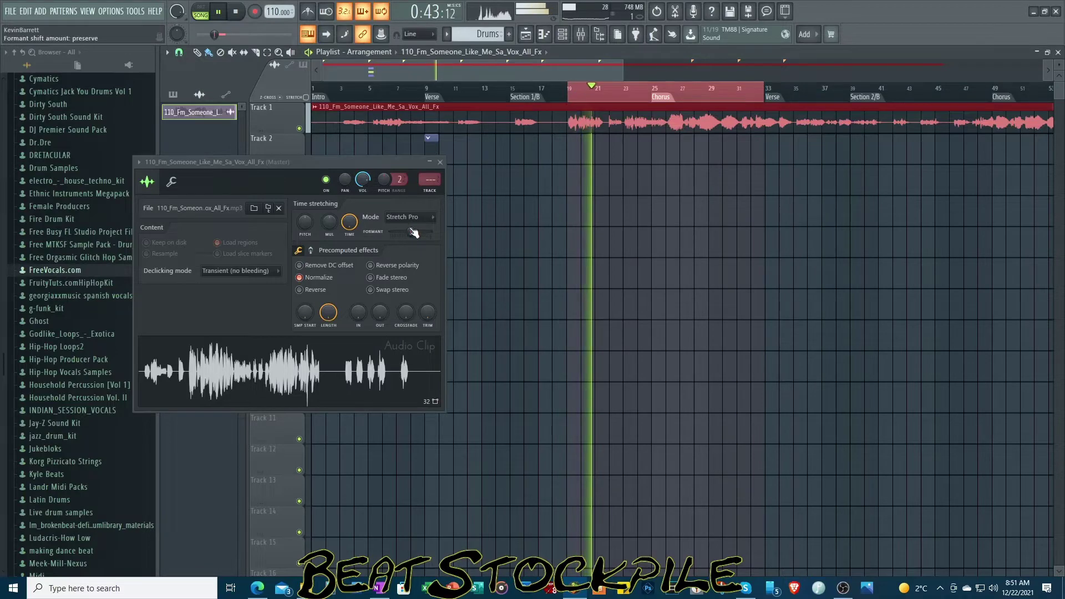
left_click_drag(414, 233, 416, 229)
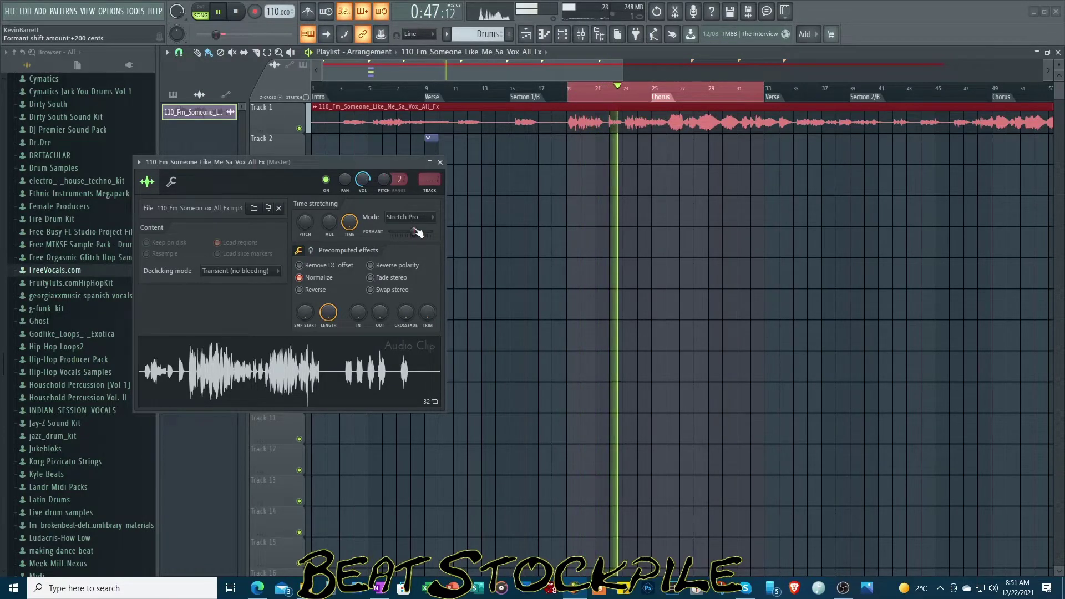
left_click_drag(417, 232, 407, 233)
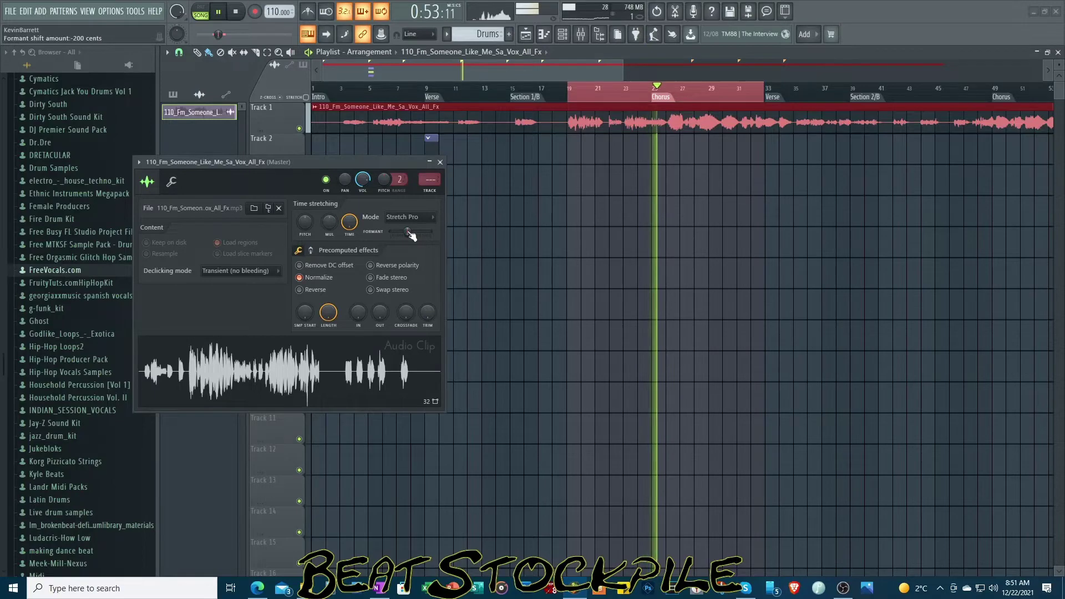
left_click_drag(407, 233, 404, 233)
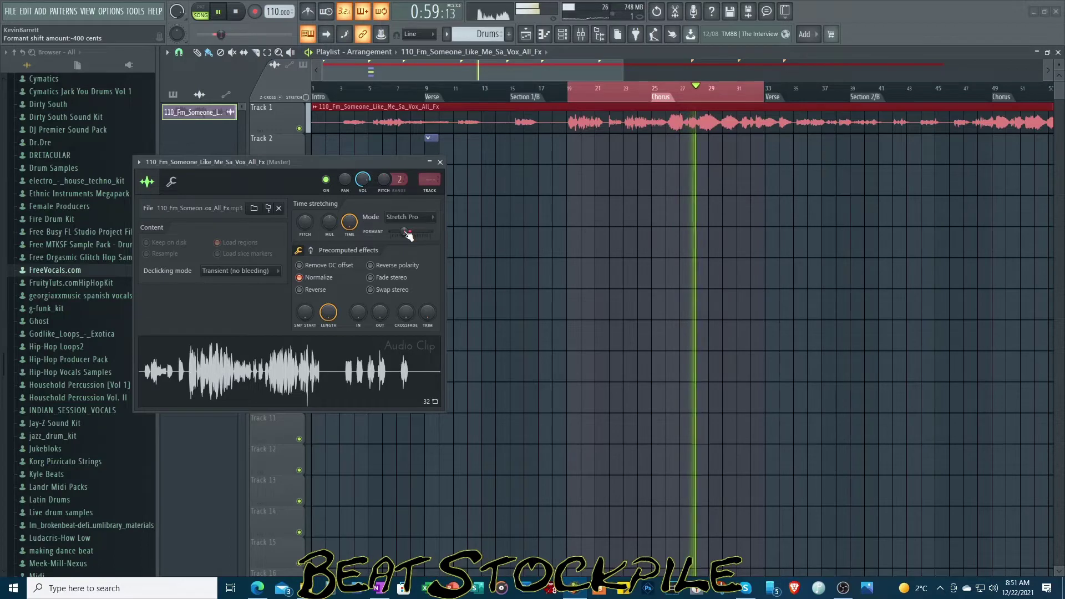
key("space")
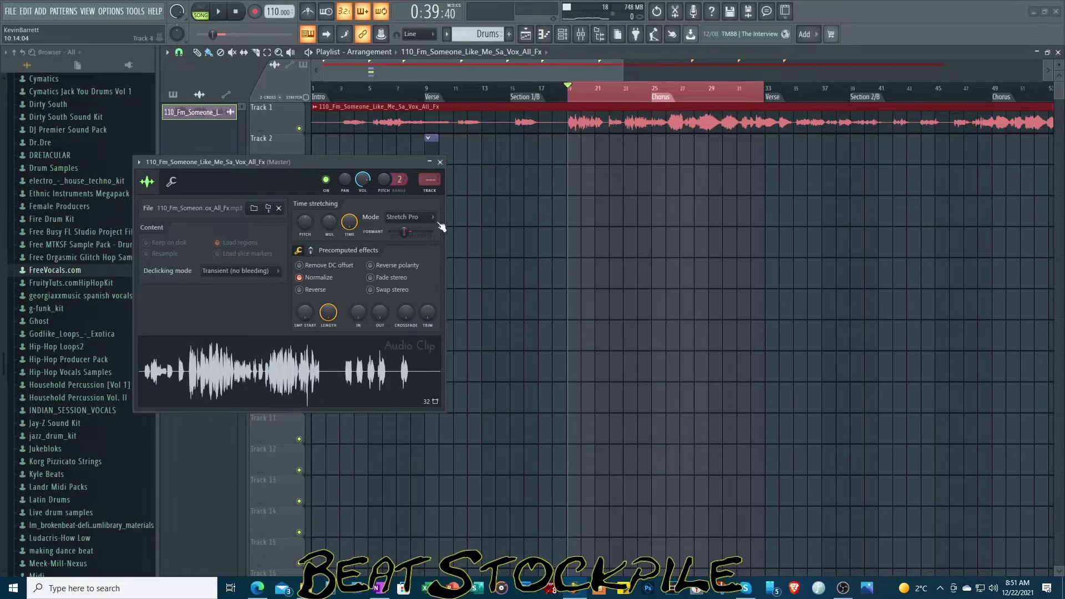
Step: Set the vocal clip's formant shift to -200 cents and create an automation clip for it
right_click(407, 234)
left_click(441, 239)
right_click(411, 233)
left_click_drag(411, 229, 410, 234)
right_click(411, 234)
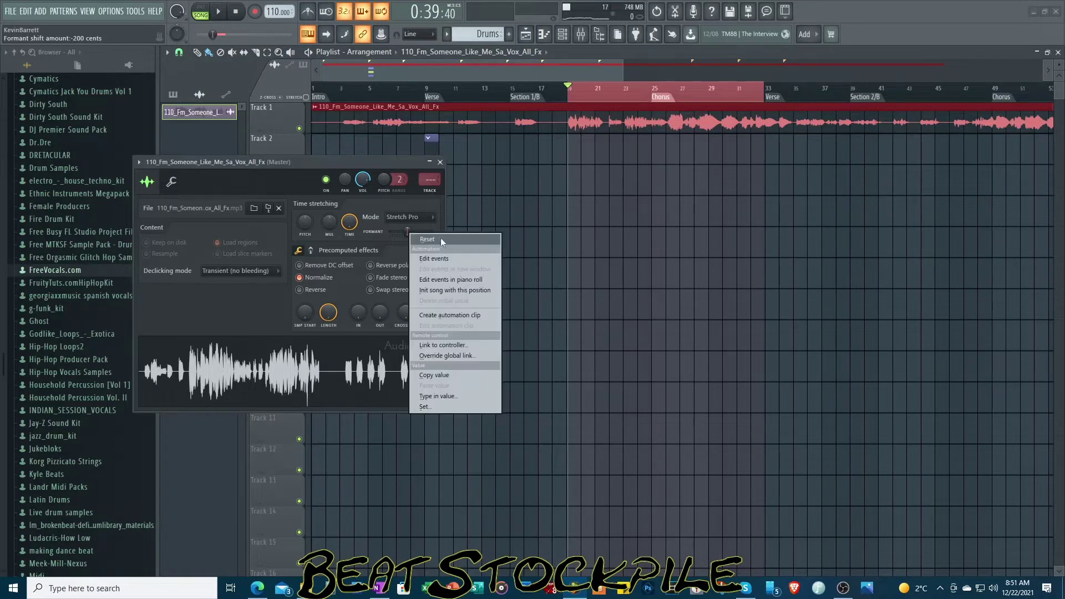
left_click(447, 314)
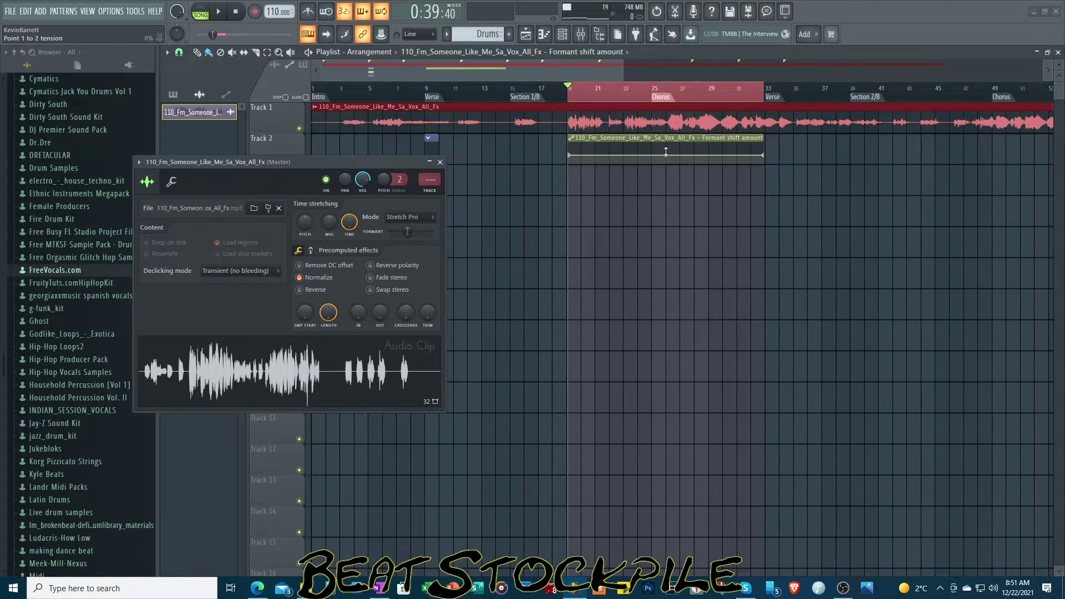
Step: Add a control point at bar 22 of the formant shift automation and raise it to about 68%
left_click(611, 155)
left_click_drag(612, 156, 611, 155)
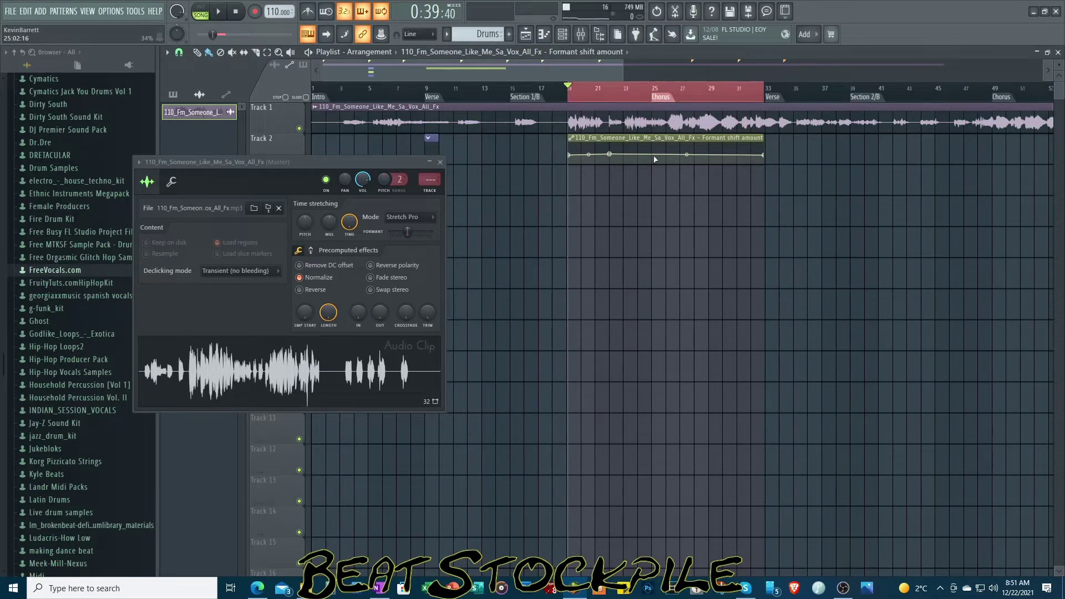
left_click_drag(610, 155, 610, 150)
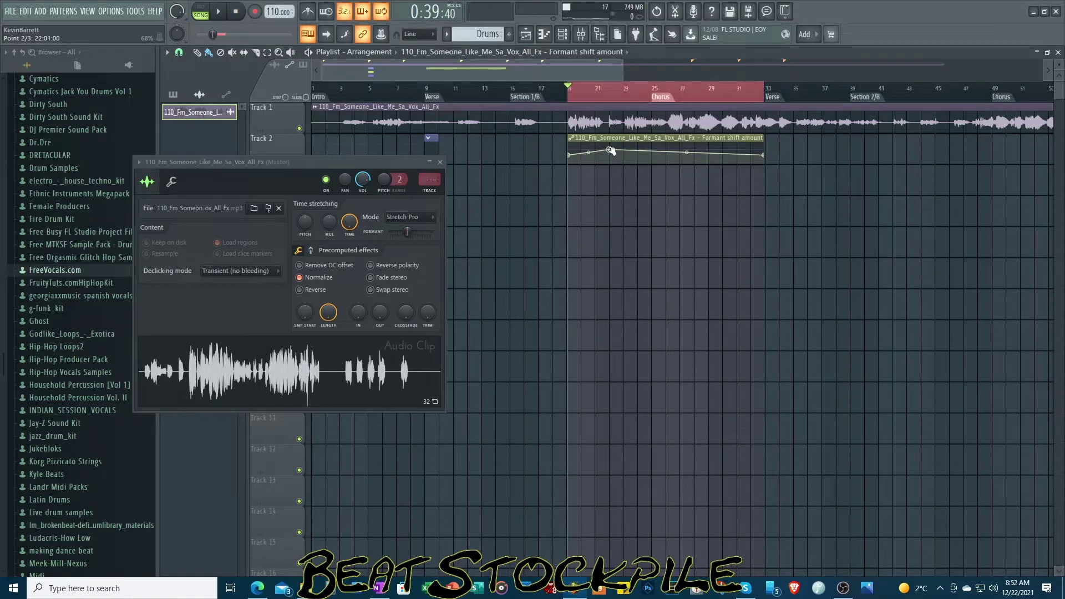
Step: Continue the formant automation with alternating dips and peaks, including a peak of about 71% at bar 27, and finish auditioning it
right_click(650, 150)
left_click_drag(651, 152, 681, 150)
right_click(682, 156)
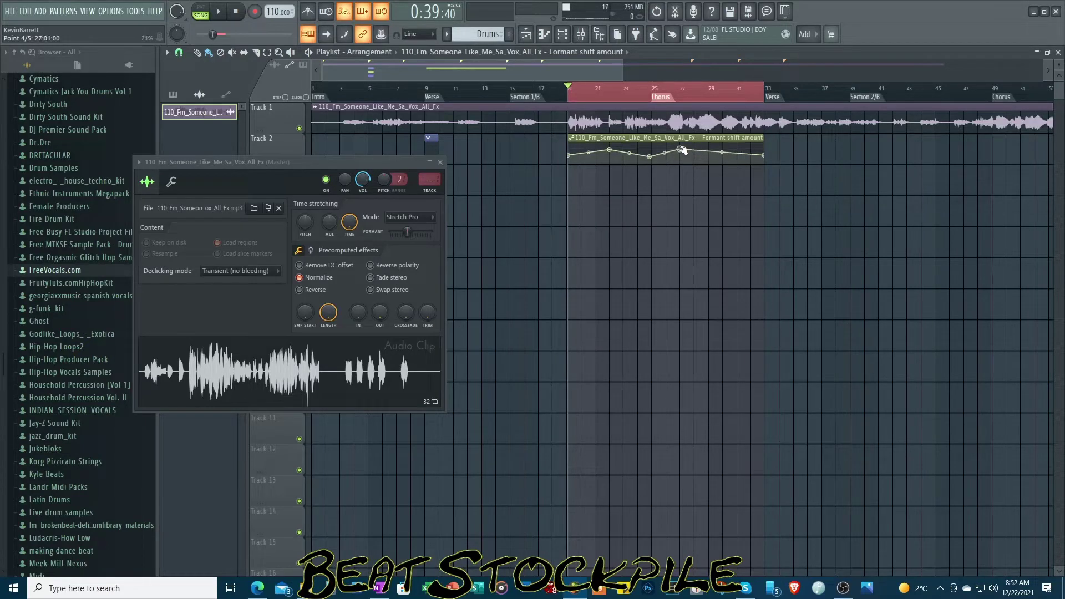
right_click(708, 156)
right_click(747, 155)
left_click_drag(749, 154, 749, 149)
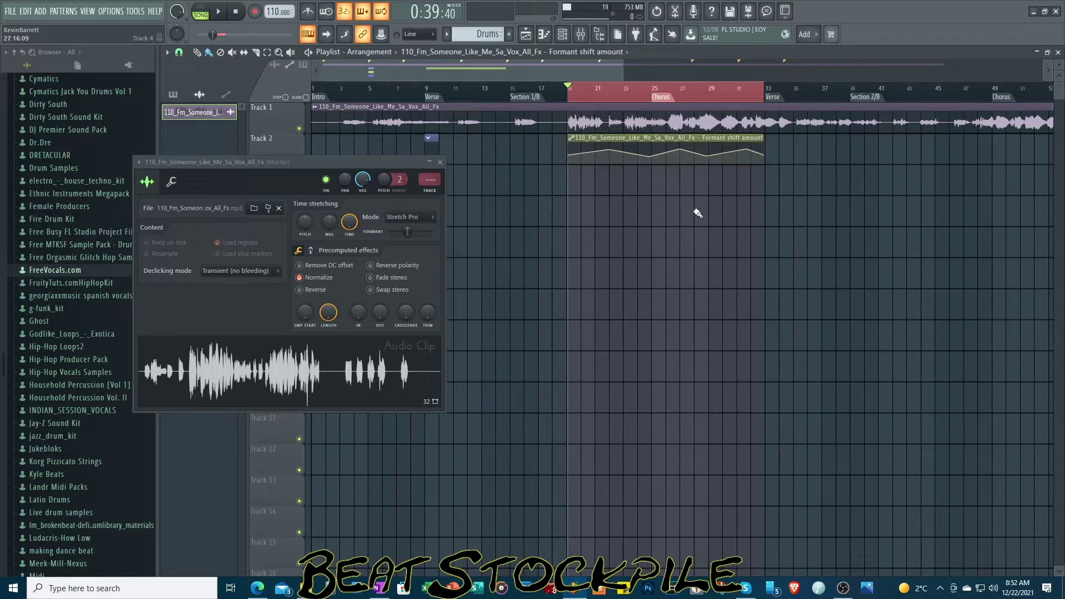
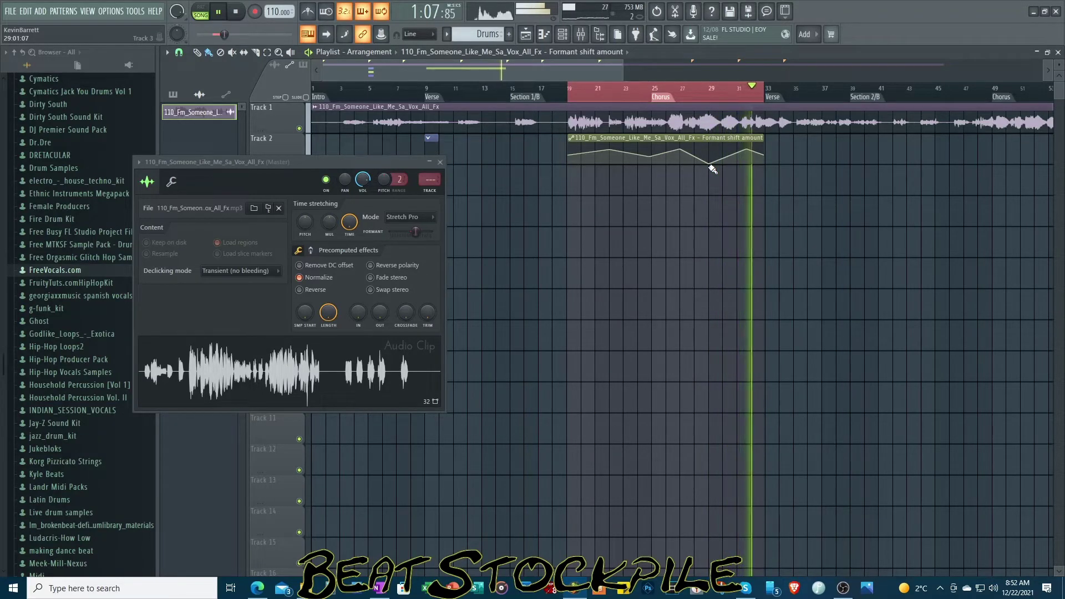
key("space")
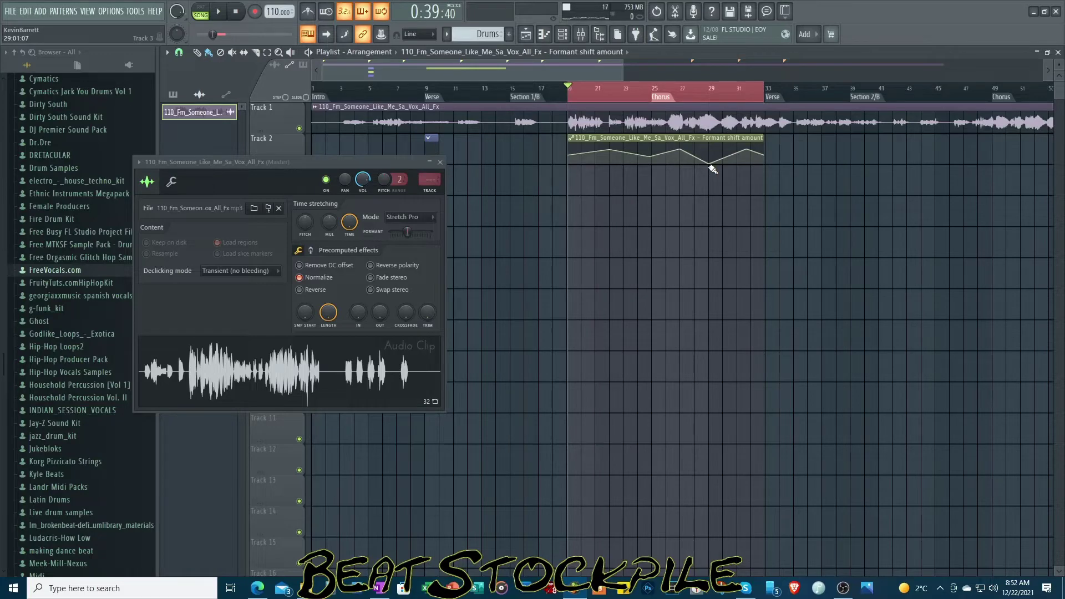
Step: Close the vocal clip's settings and delete the formant shift automation from both the playlist and the project
left_click(440, 162)
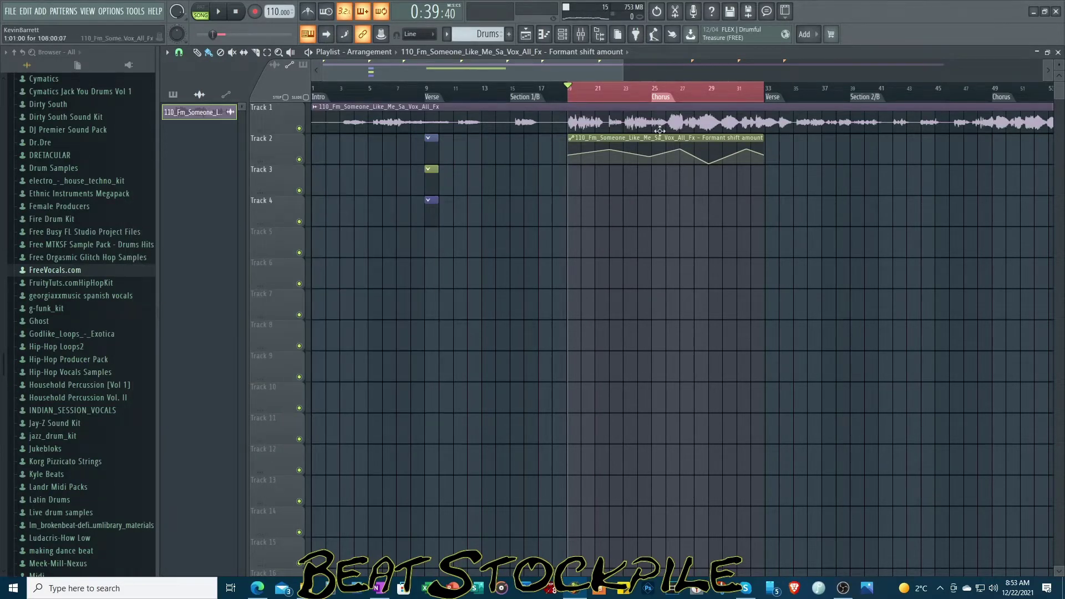
right_click(660, 147)
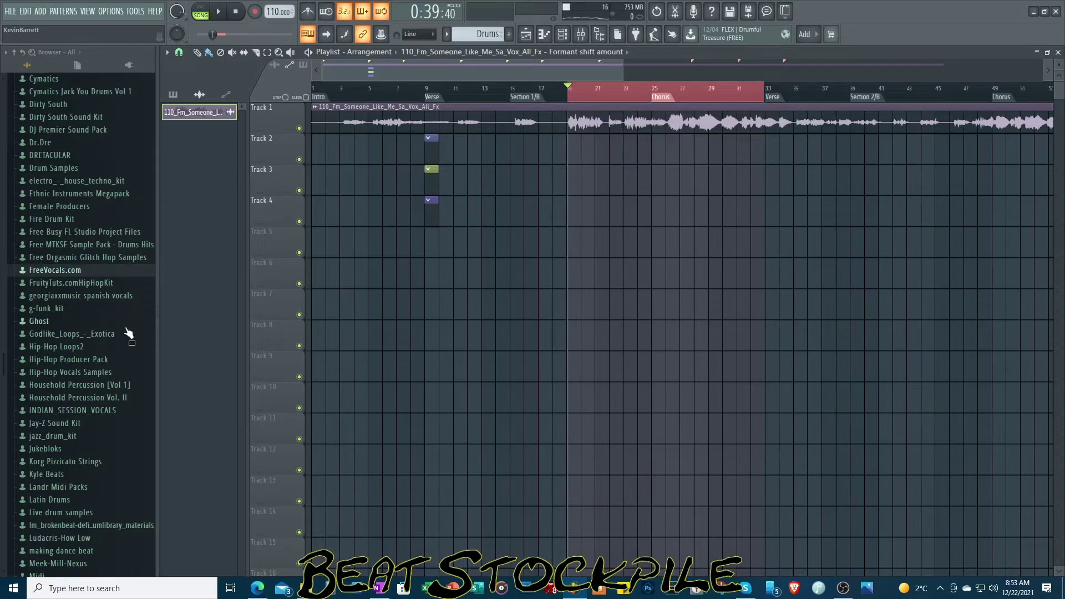
left_click(225, 94)
right_click(213, 111)
left_click(251, 215)
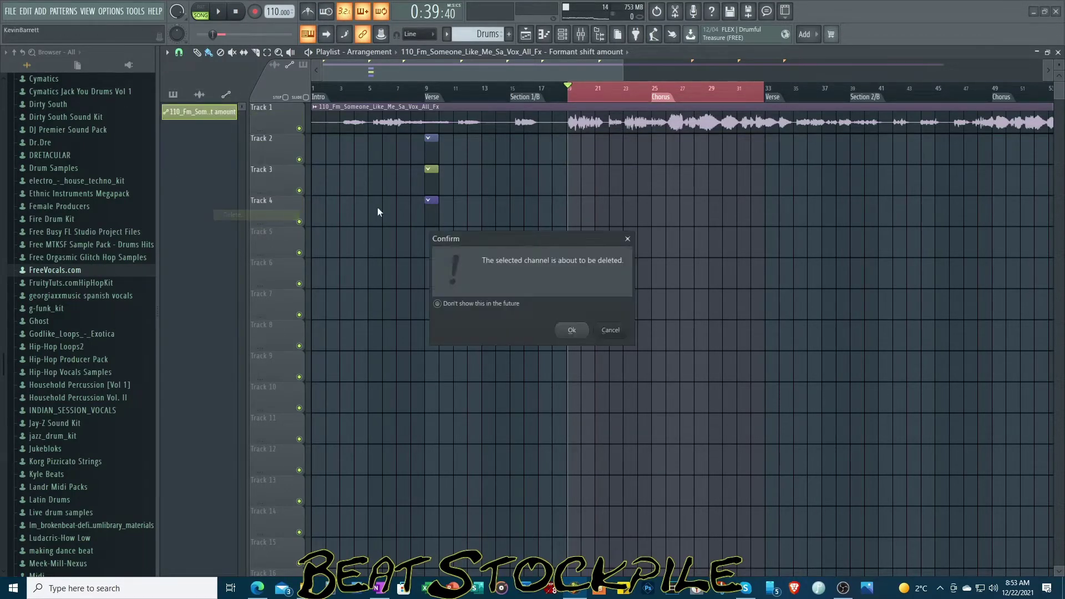
left_click(576, 330)
Step: Select the Melody pattern and add a Soundfont Player channel, placing its window clear of the channel rack
left_click(174, 94)
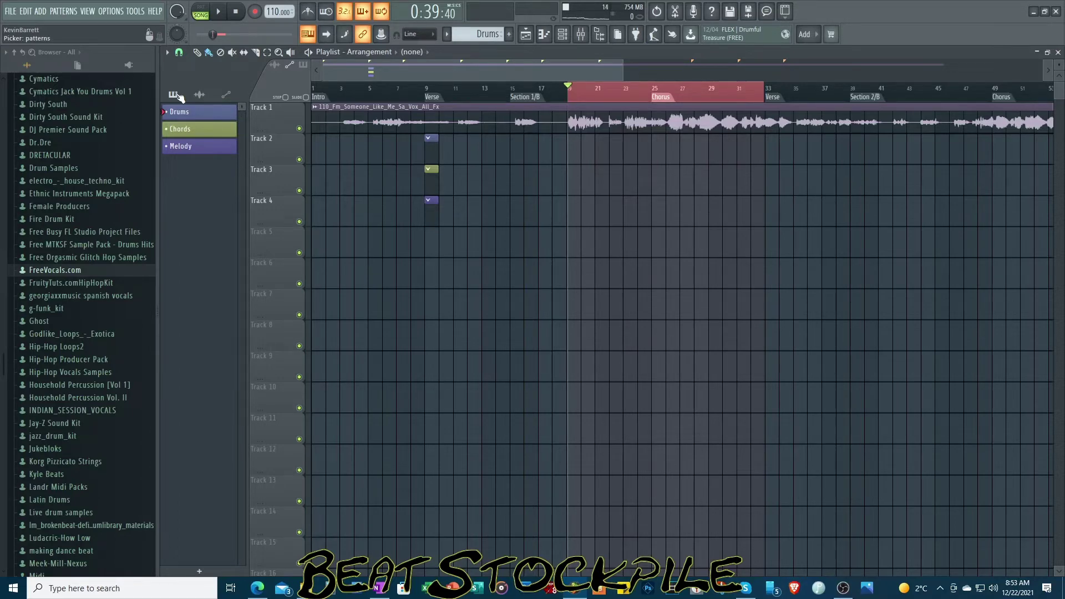
left_click(197, 146)
left_click(527, 37)
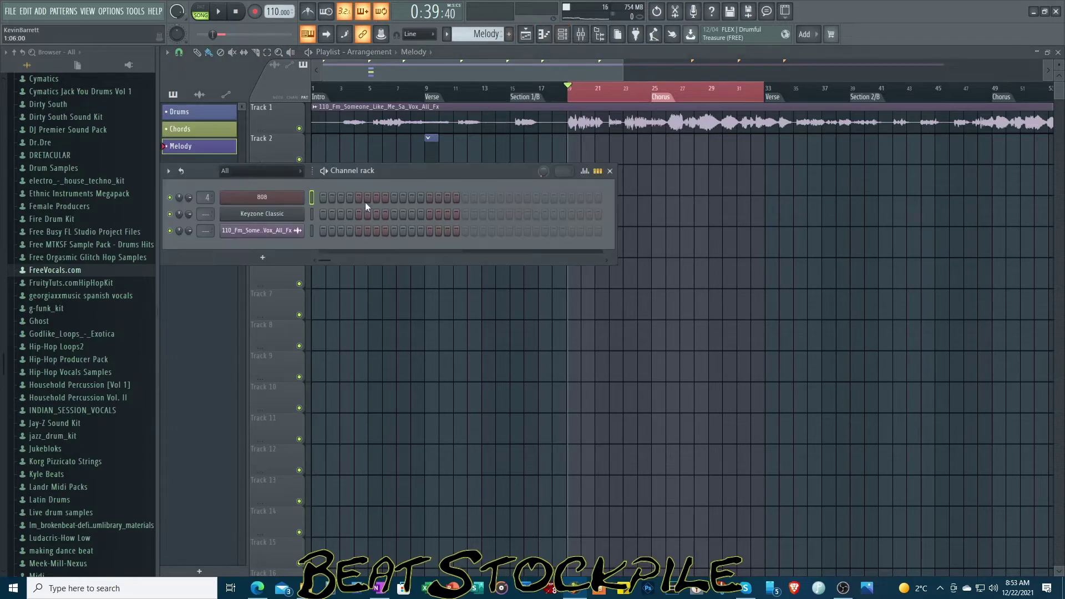
left_click(262, 257)
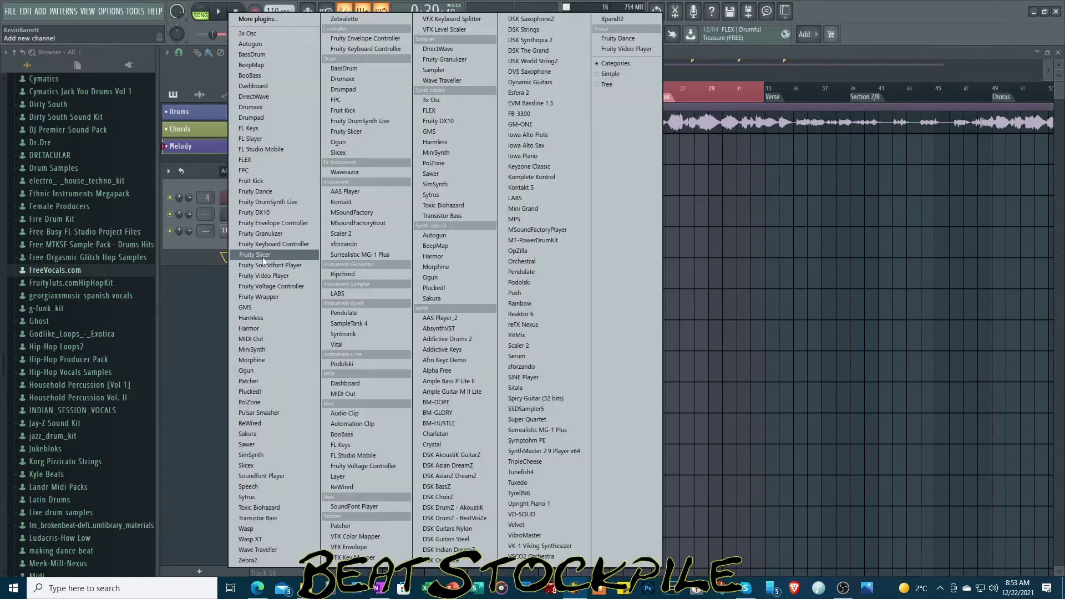
left_click(268, 475)
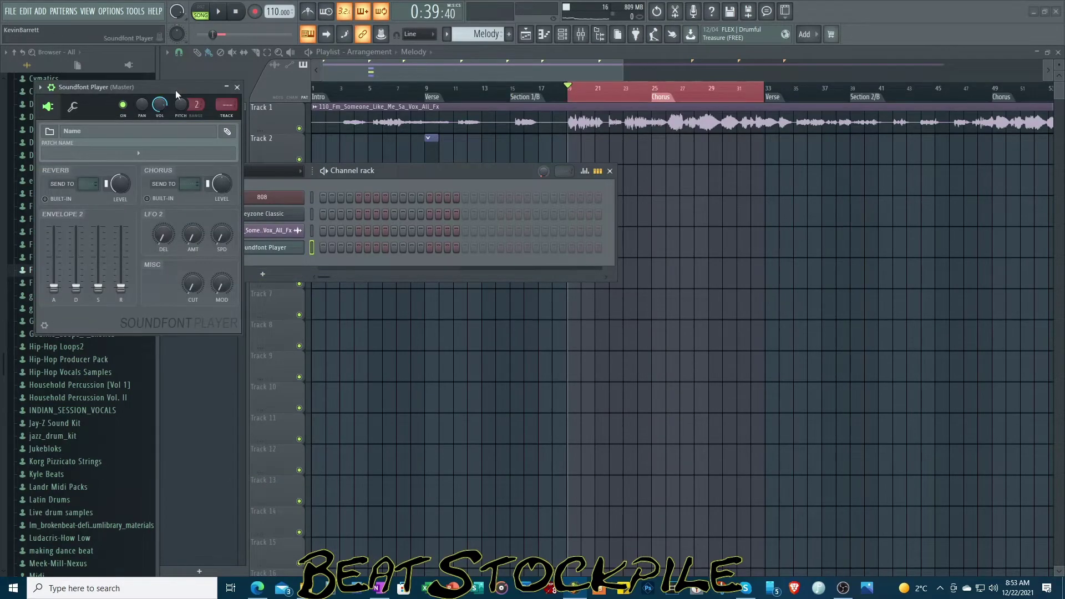
left_click_drag(176, 90, 768, 204)
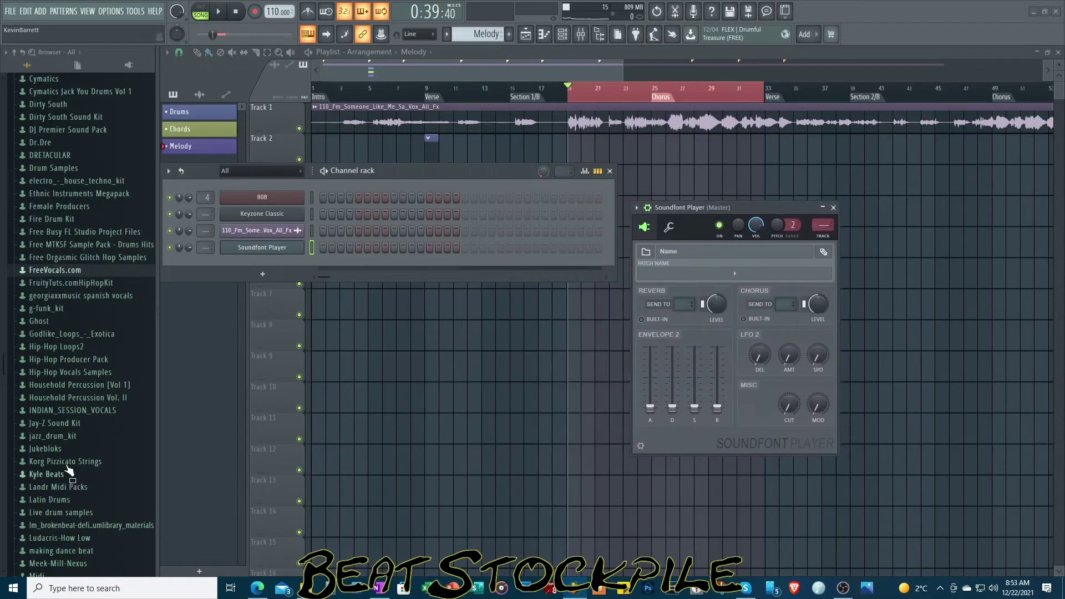
Step: Load the 4gmgsmt soundfont from the SoundFonts folder into the Soundfont Player
scroll(61, 444, "down", 15)
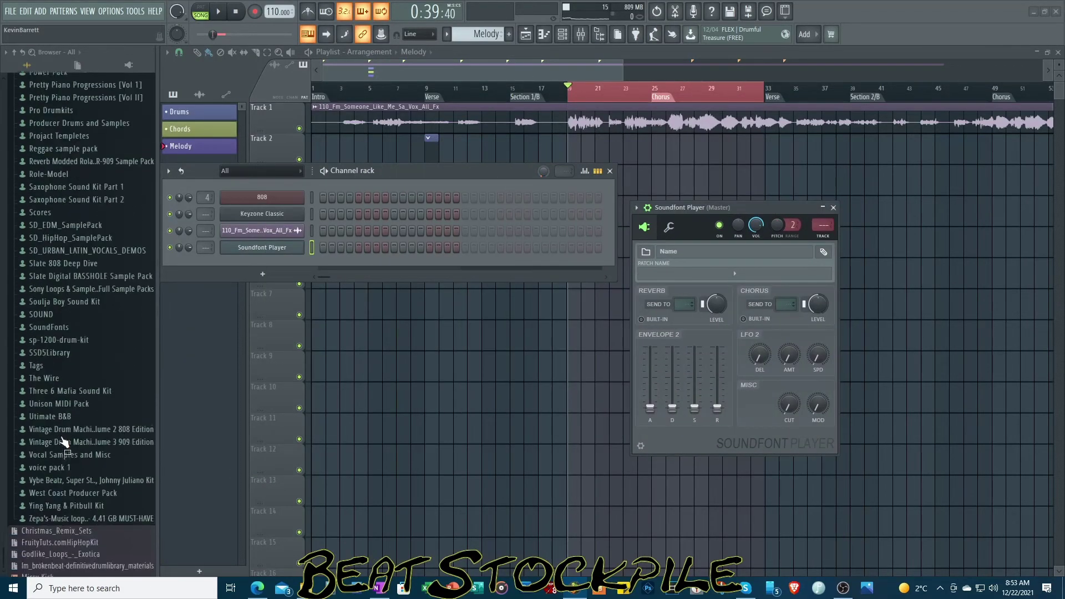
left_click(51, 320)
left_click_drag(52, 306, 684, 262)
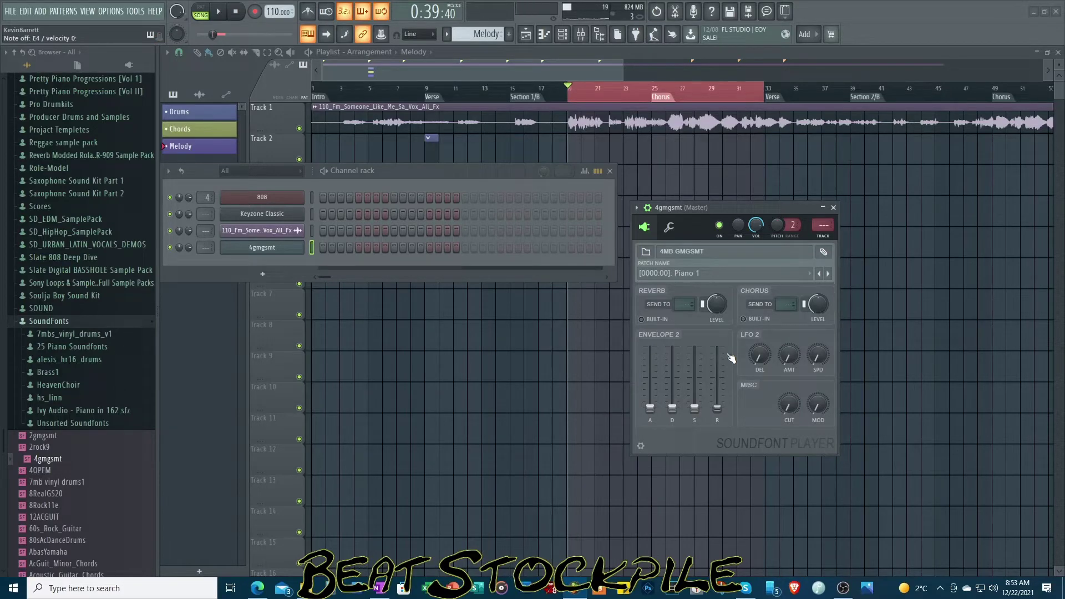
Step: Try the soundfont's Applause and Telephone patches by playing a note with each
left_click(806, 273)
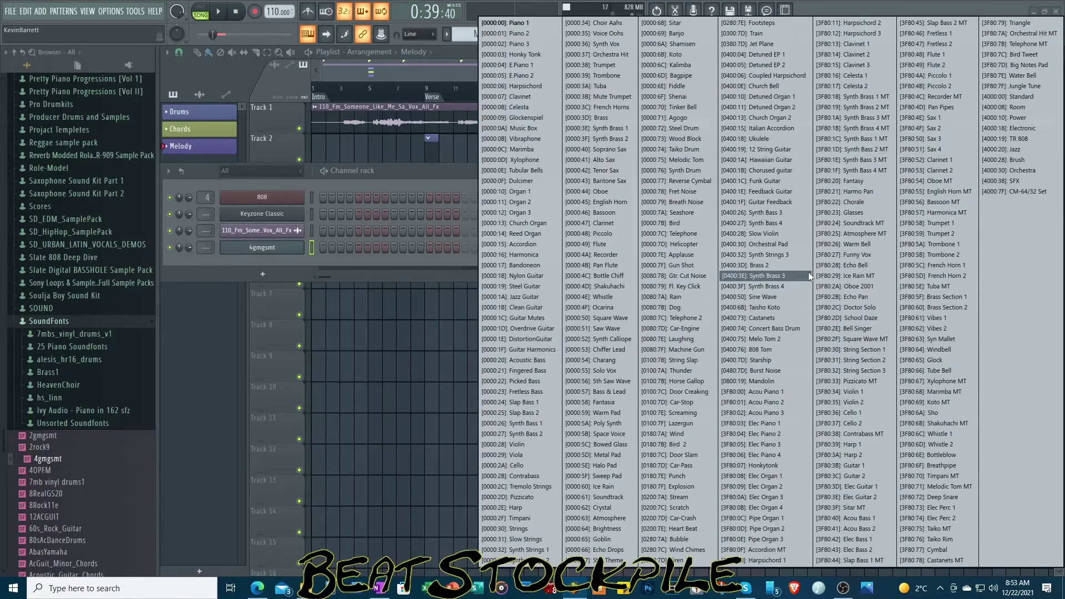
left_click(688, 255)
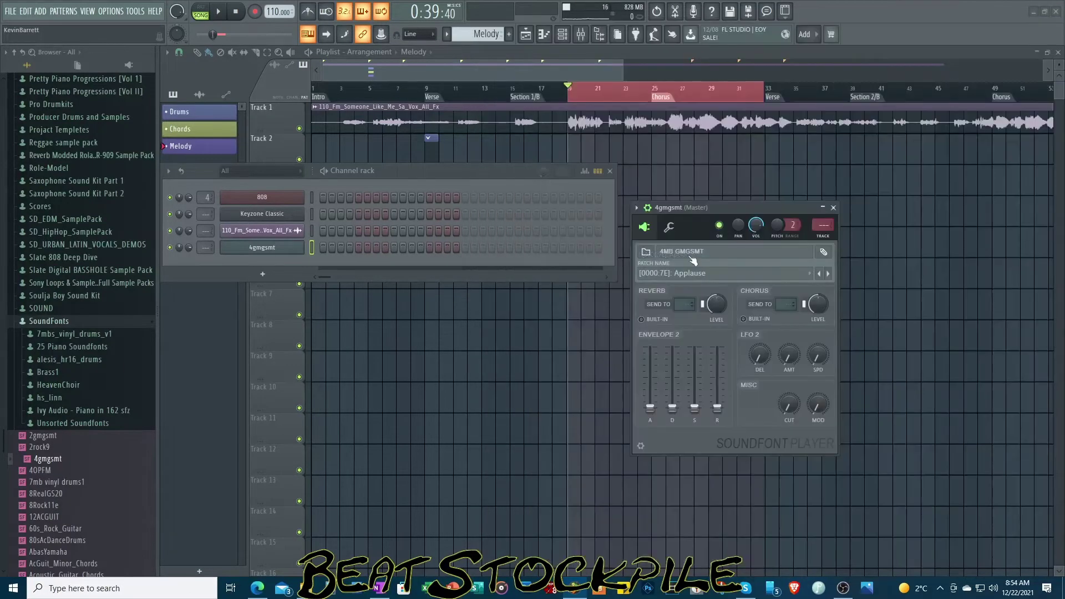
key("z")
left_click(706, 273)
left_click(676, 235)
key("z")
Step: Choose the Mute Trumpet patch, play some notes with it, and close the Soundfont Player and the SoundFonts folder
left_click(767, 274)
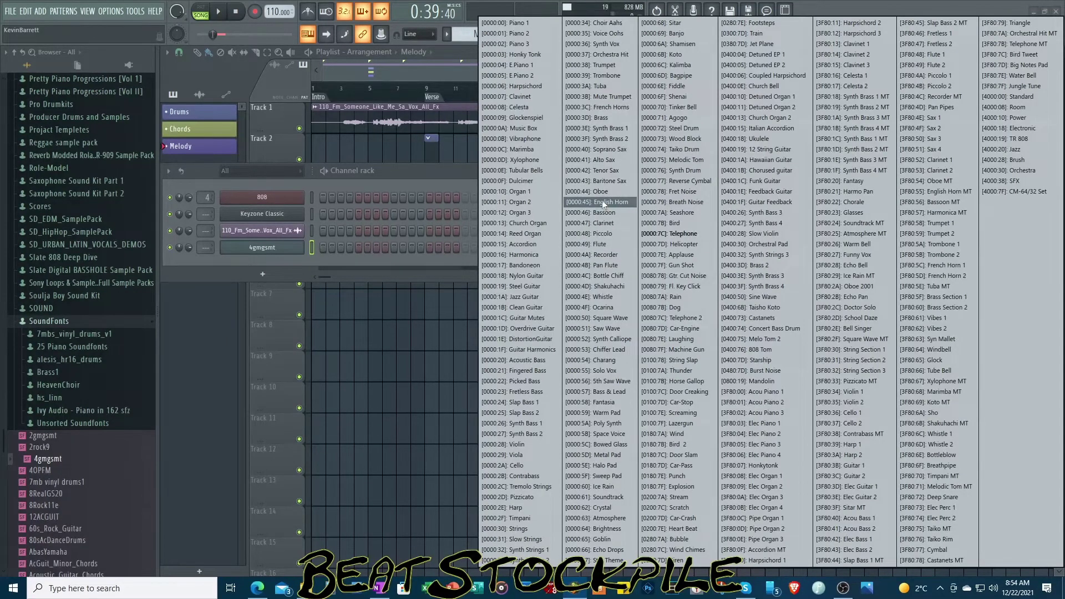
left_click(608, 98)
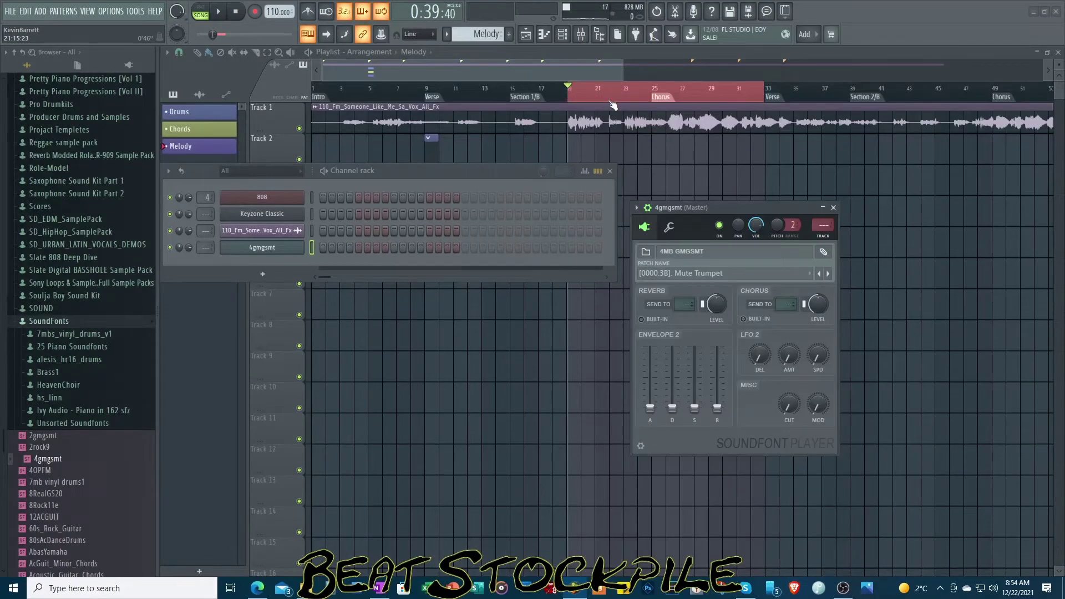
key("v")
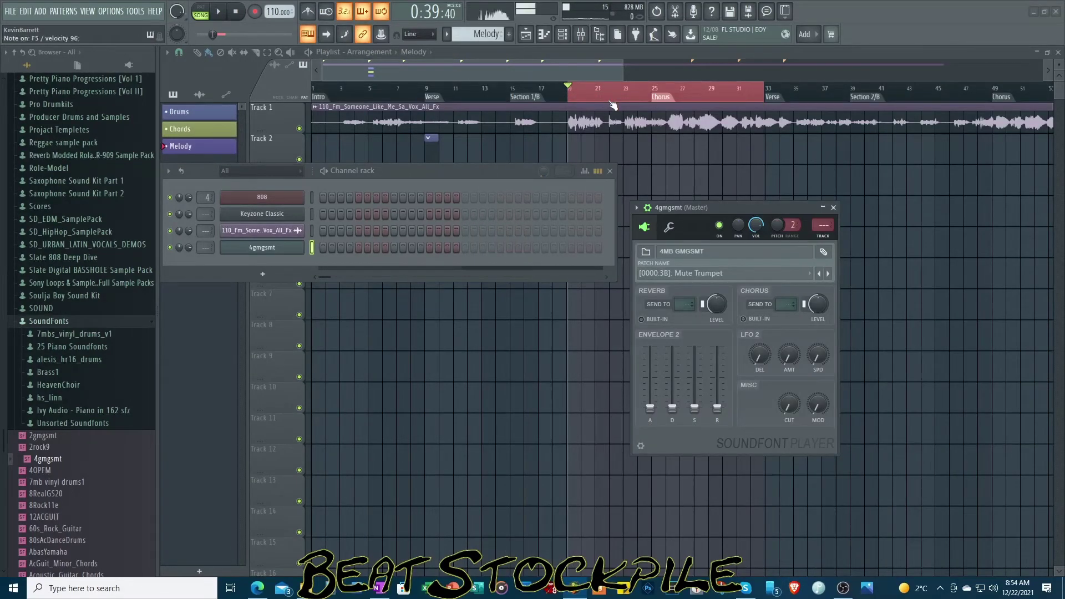
key("v")
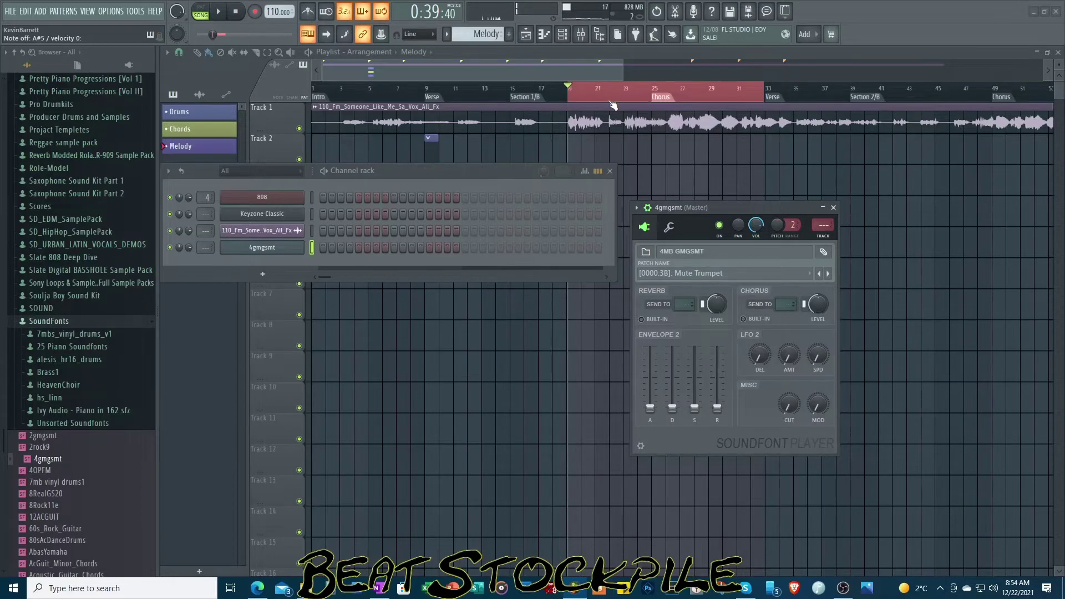
key("j")
key("v")
key("v")
left_click(833, 207)
left_click(72, 322)
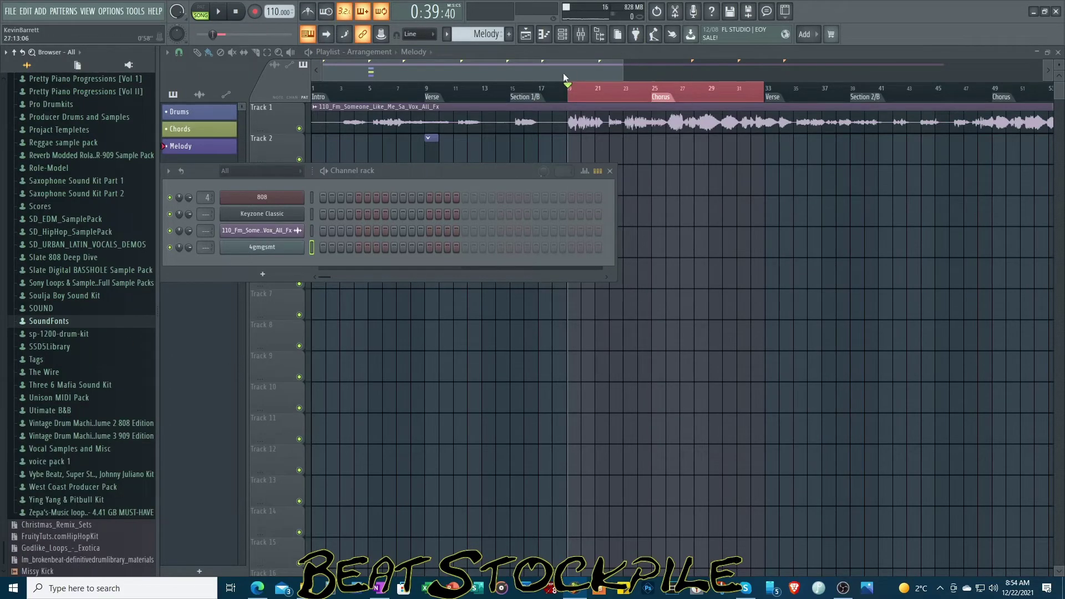
Step: Load Patcher into the first effect slot of mixer Insert 12
left_click(580, 34)
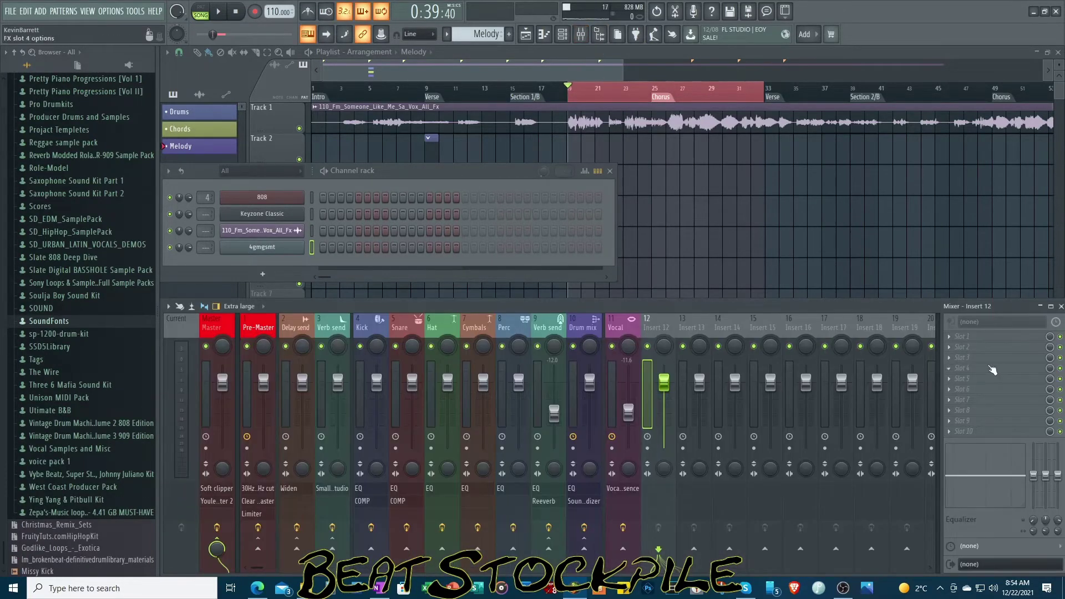
left_click(953, 343)
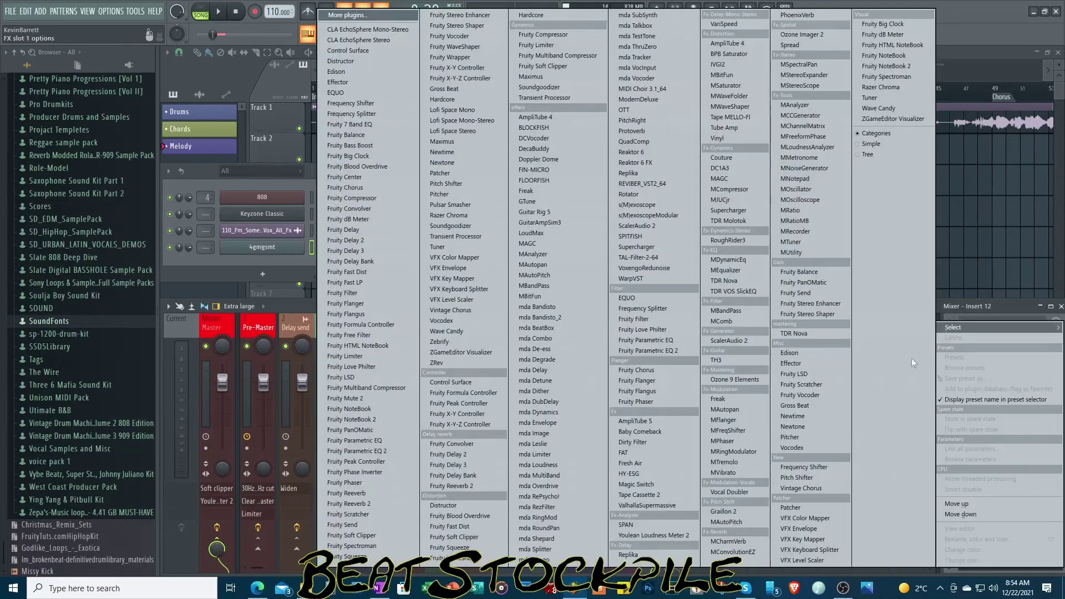
left_click(820, 505)
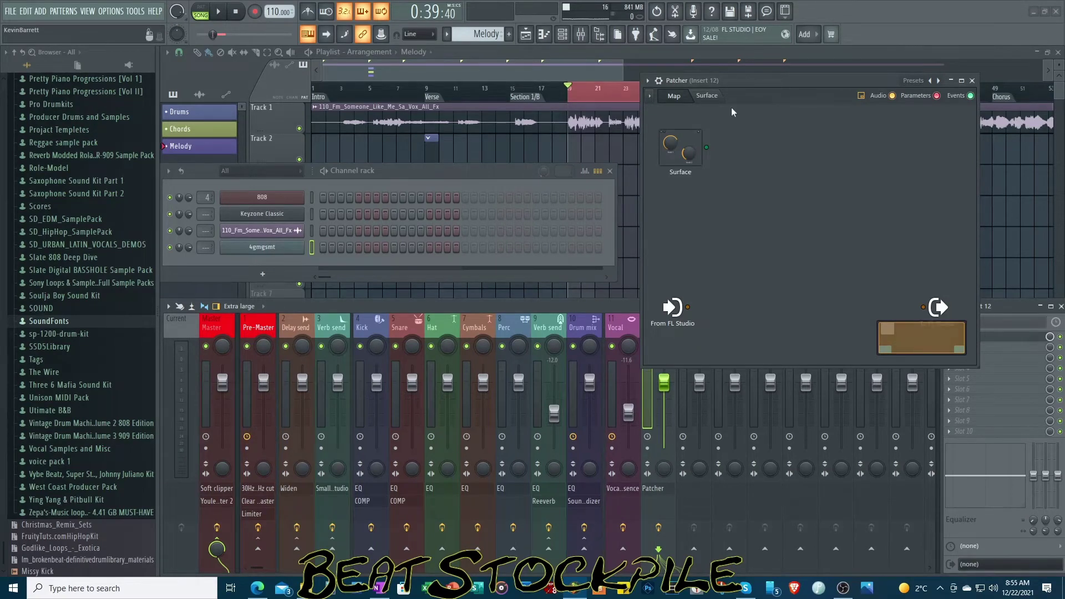
Step: View Patcher's empty control surface and connect the From FL Studio audio input to the To FL Studio output on its map
left_click(707, 97)
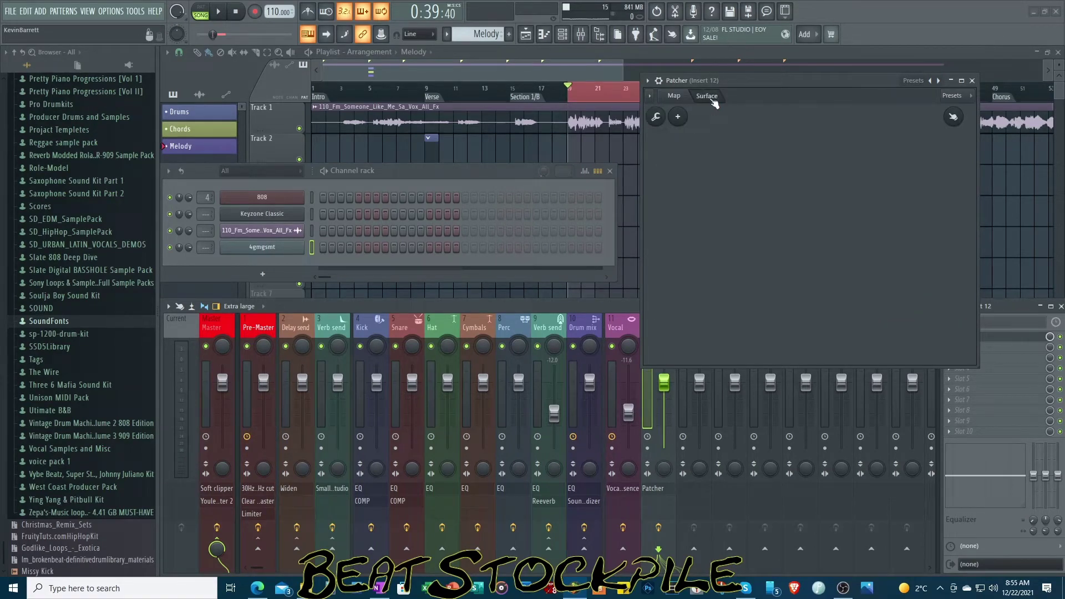
left_click(674, 97)
left_click_drag(710, 306, 923, 307)
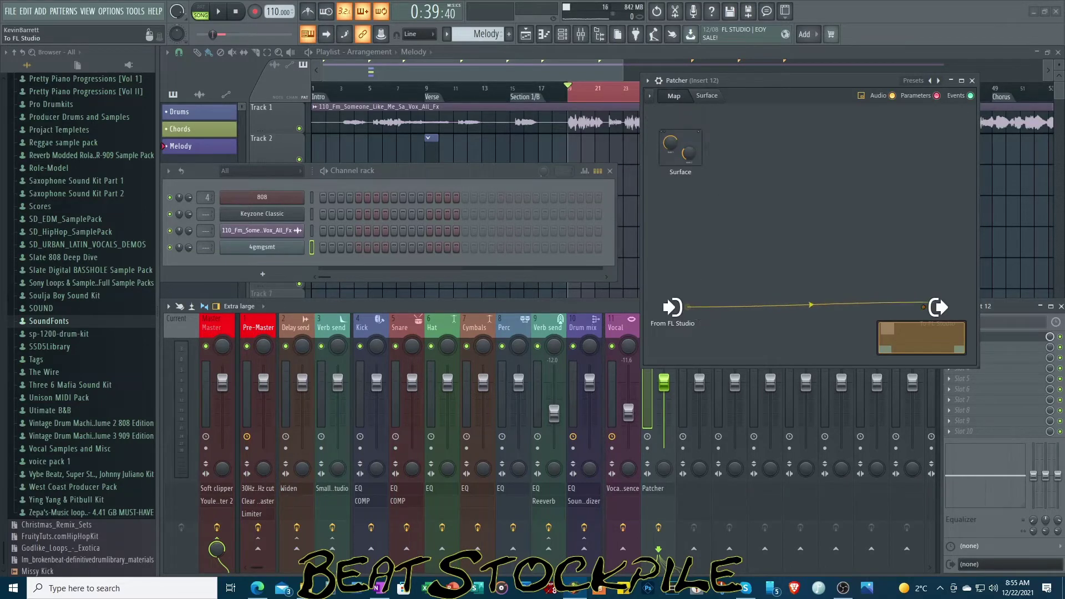
Step: Load the Humanizer preset in Patcher, raise its Pitch Variation and turn its Volume Speed down to minimum
right_click(938, 80)
left_click(909, 518)
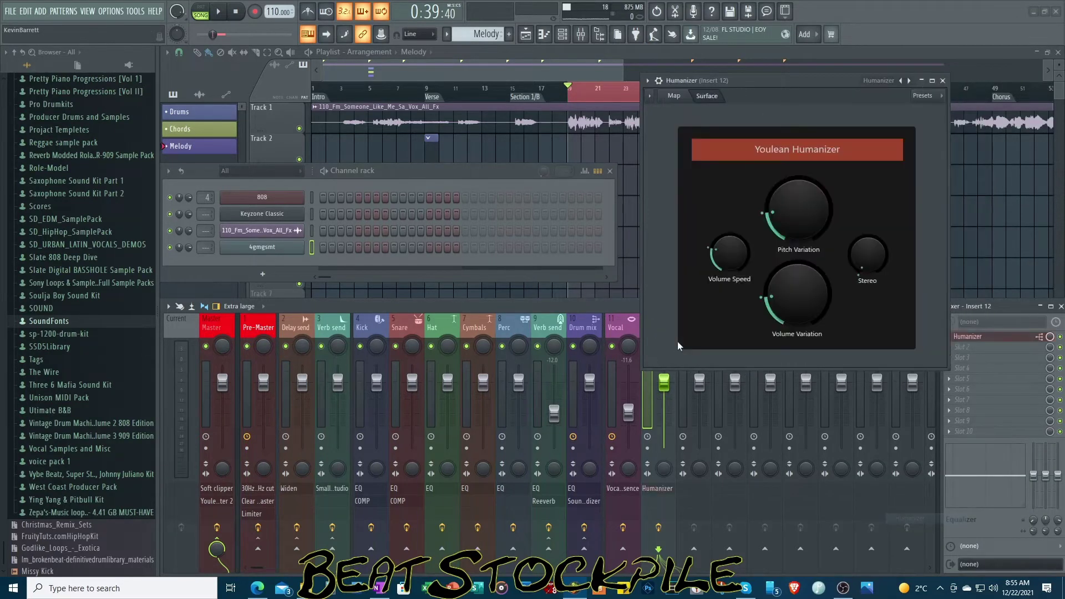
left_click_drag(825, 197, 825, 204)
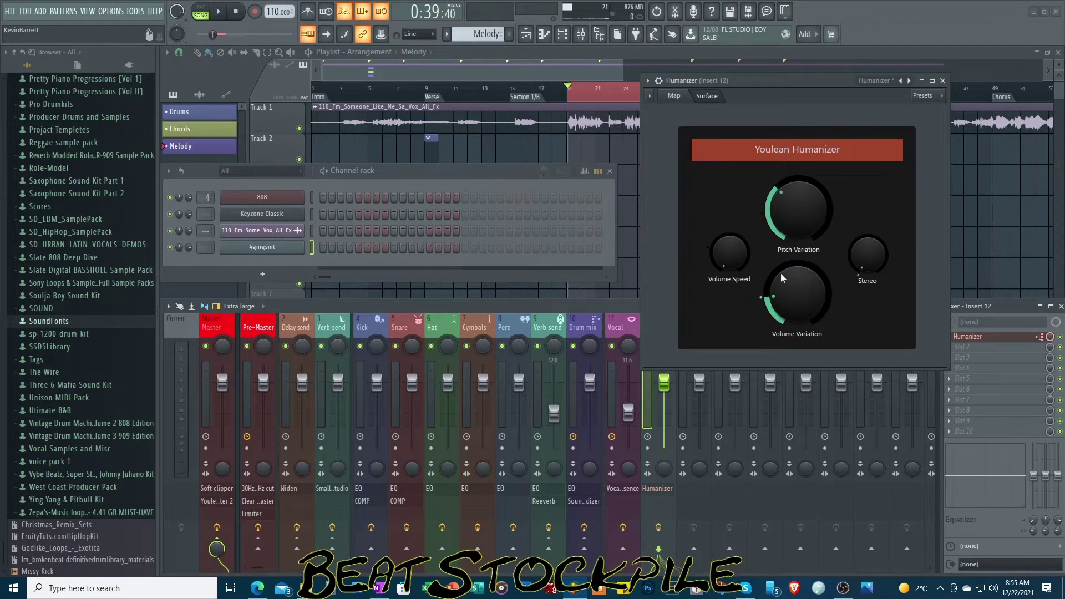
Step: Examine the Humanizer preset's module routing on the Patcher map, from its input through to its output
left_click(674, 95)
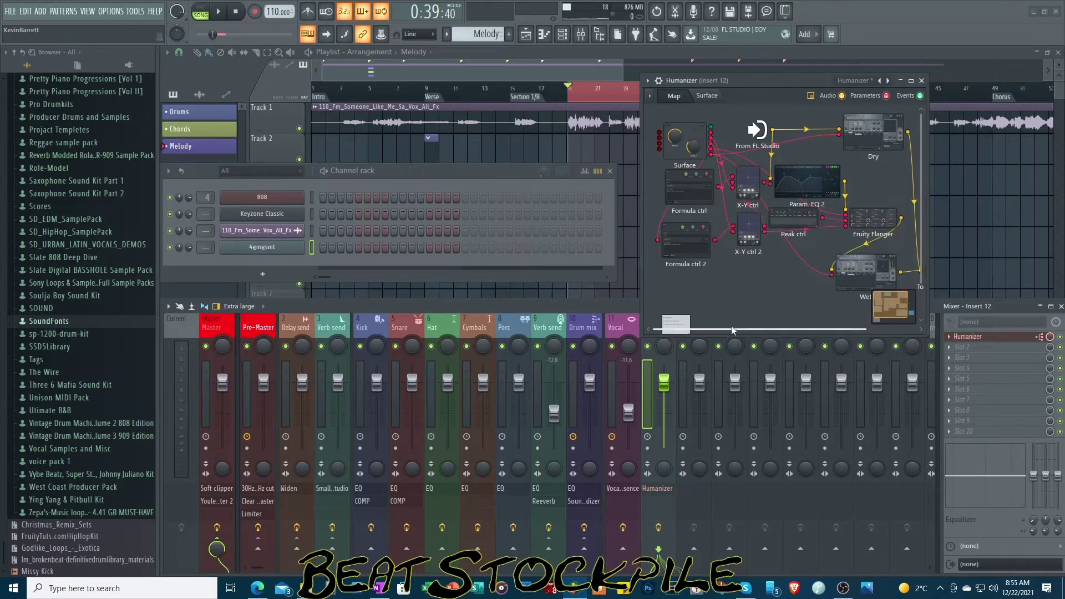
mouse_move(732, 329)
left_mouse_down()
mouse_move(782, 329)
mouse_move(740, 329)
left_mouse_up()
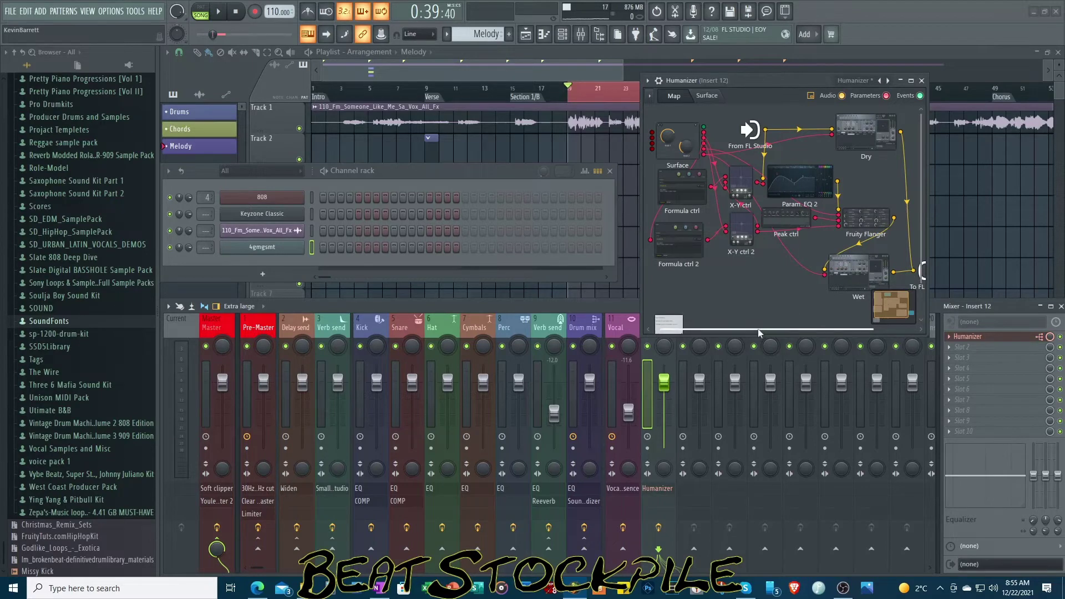
left_click_drag(782, 329, 824, 337)
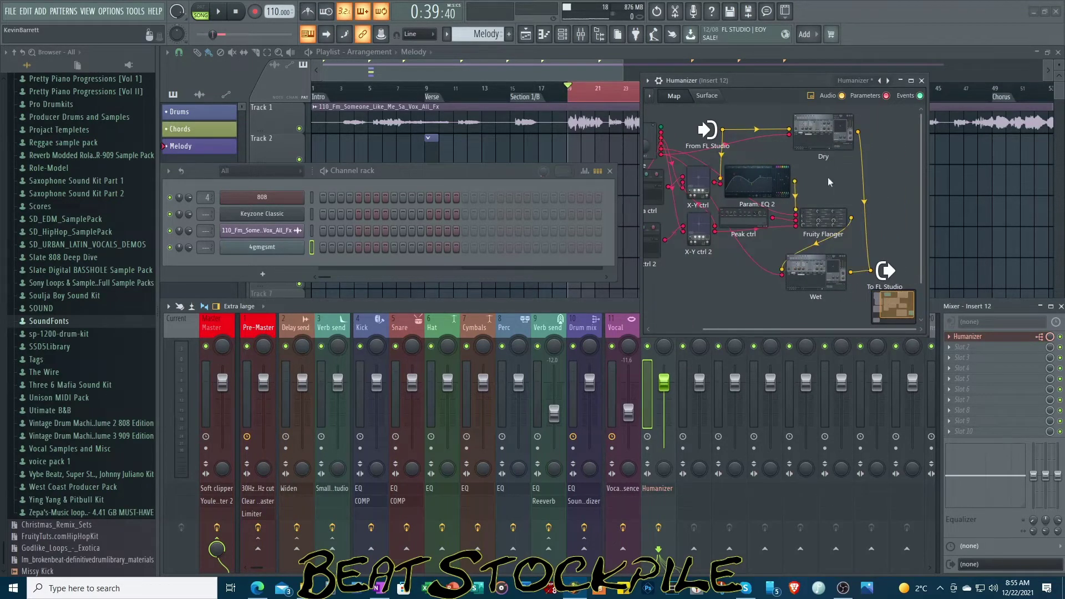
Step: Shift the Fruity Flanger module slightly on the Humanizer map, look over the surrounding modules and return to the control surface
left_click_drag(823, 219, 828, 197)
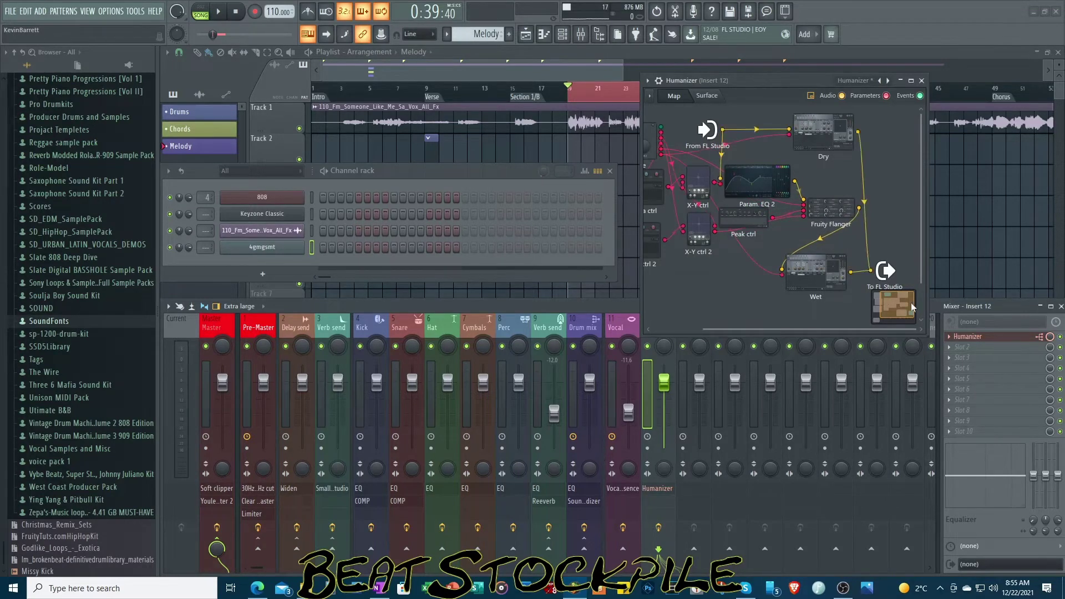
left_click_drag(731, 244, 776, 235)
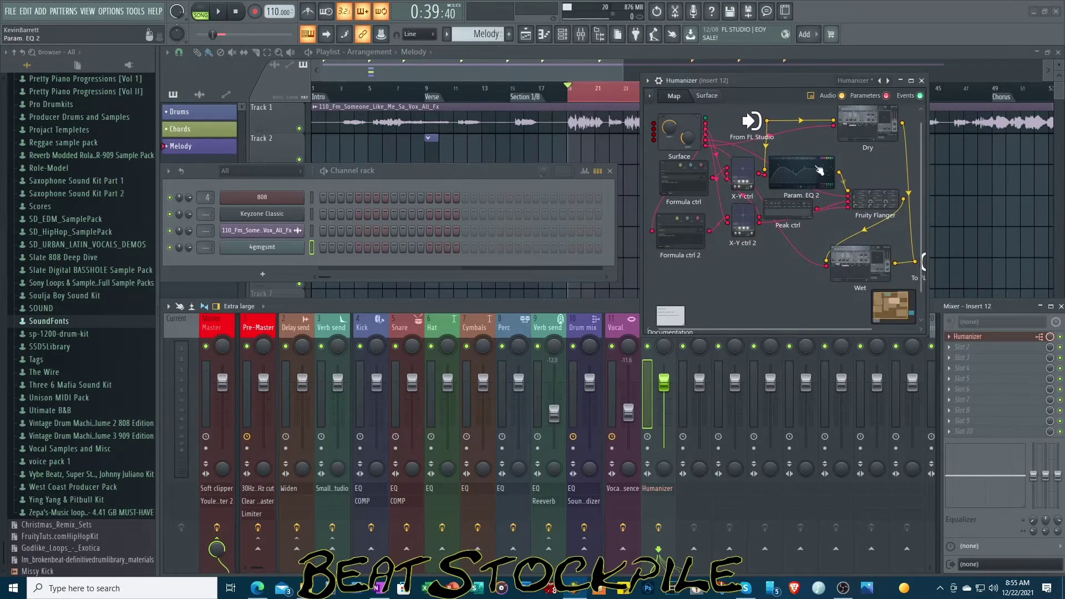
left_click_drag(887, 301, 883, 309)
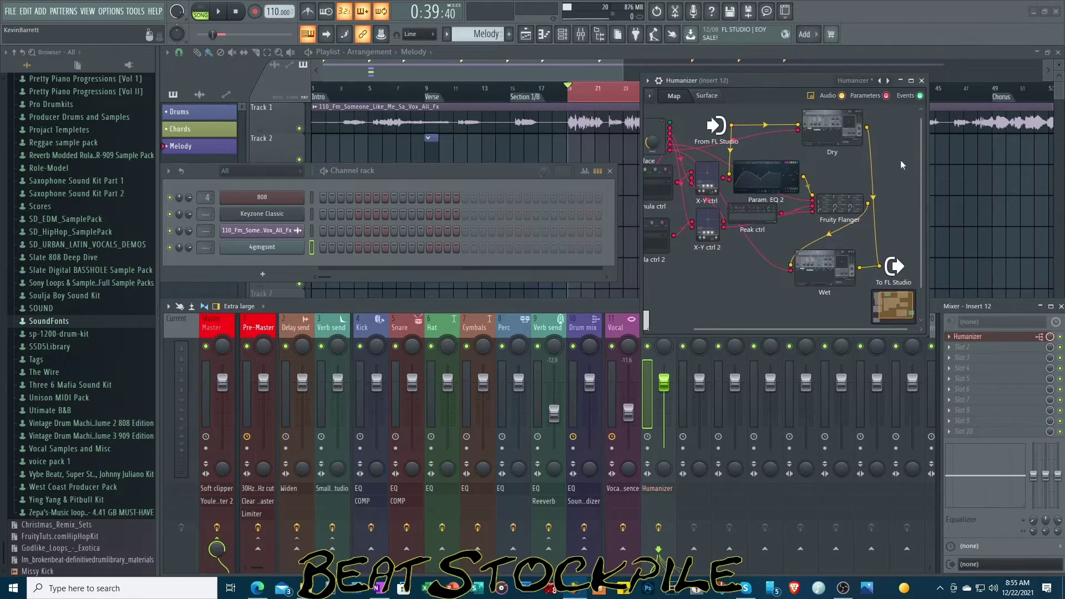
left_click(706, 96)
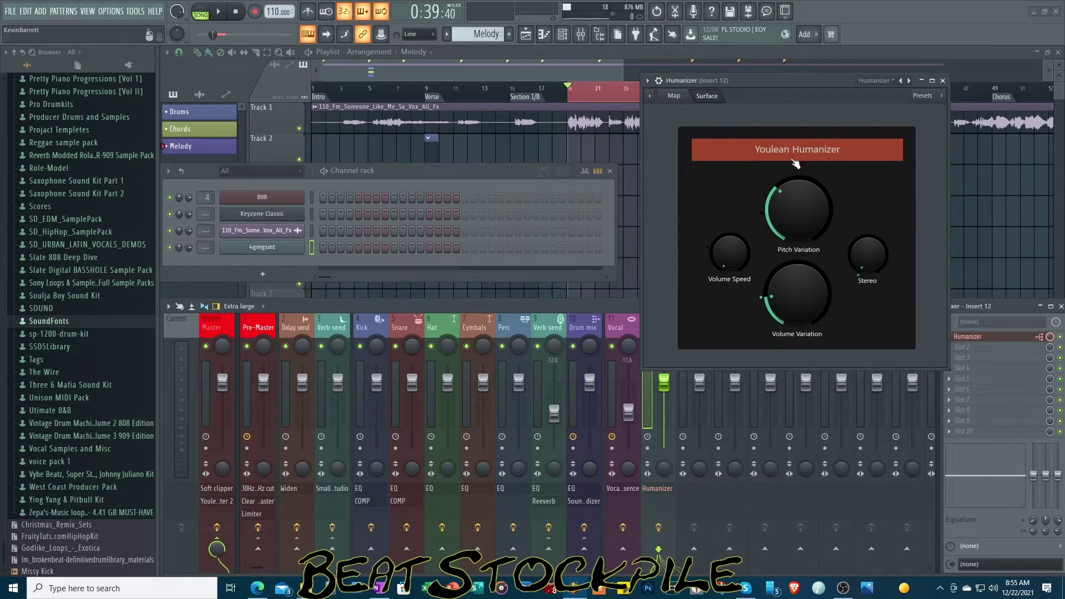
Step: Load the Parallaux preset in Patcher and move its window so all controls fit on screen
left_click(923, 96)
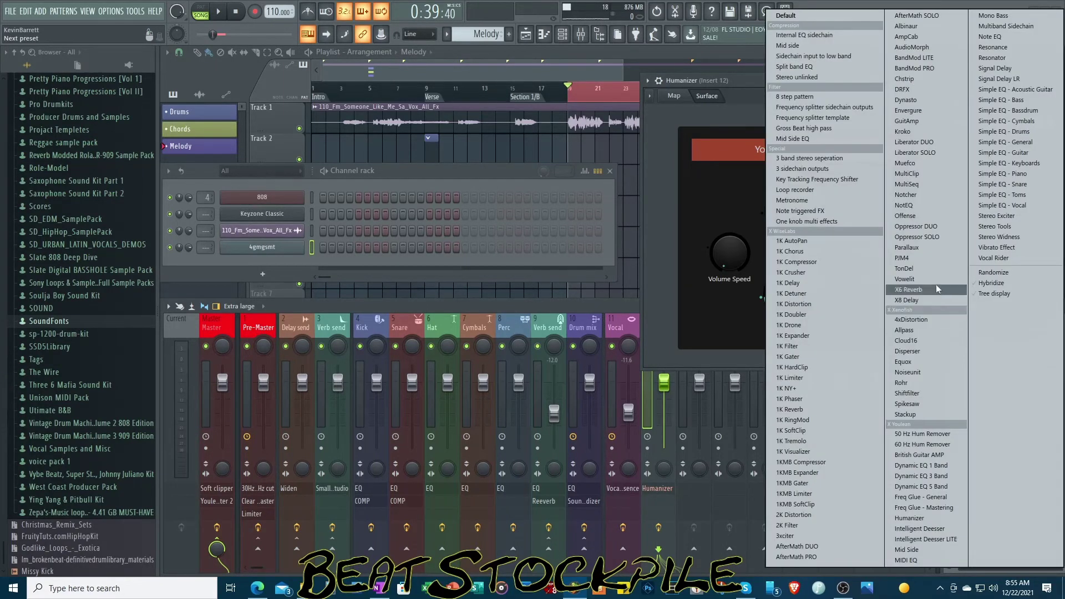
left_click(932, 250)
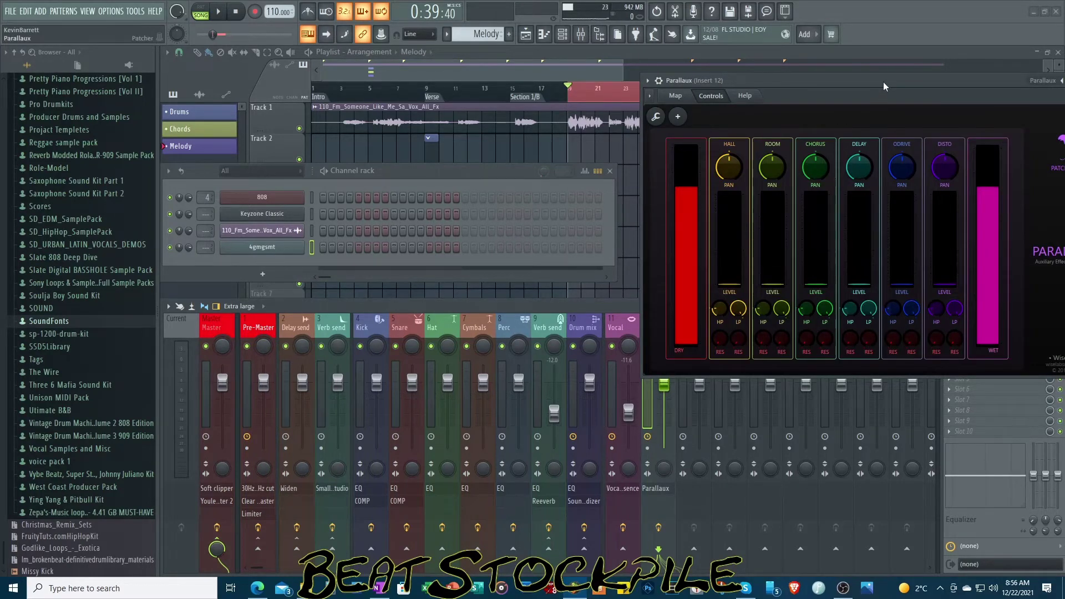
left_click_drag(883, 81, 701, 123)
Step: Examine Parallaux's module map, nudging the wetVol module, and view its control surface before closing Patcher
left_click(495, 139)
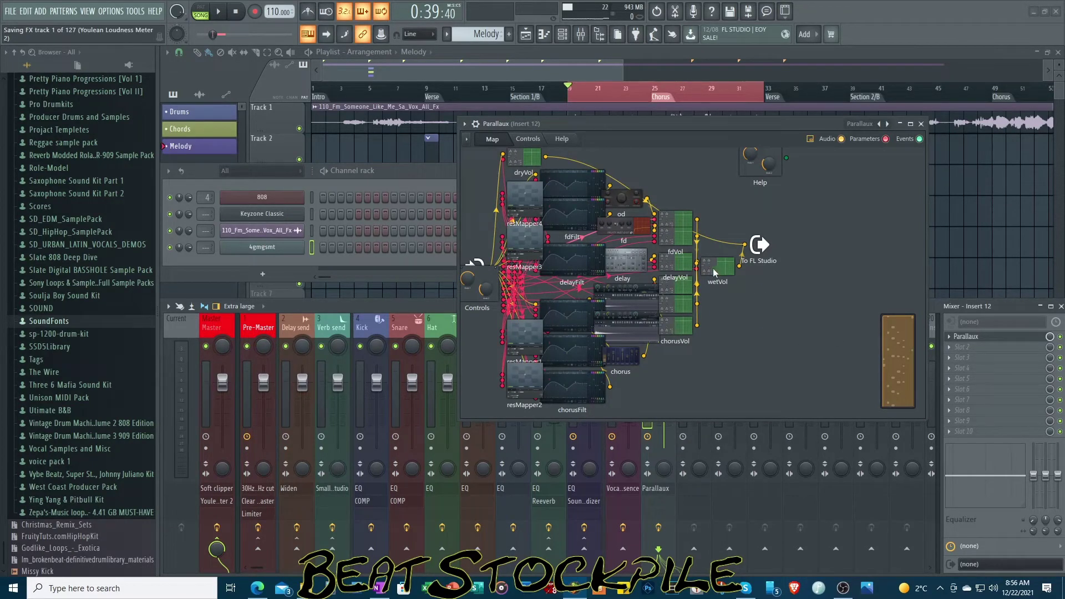
left_click(676, 264)
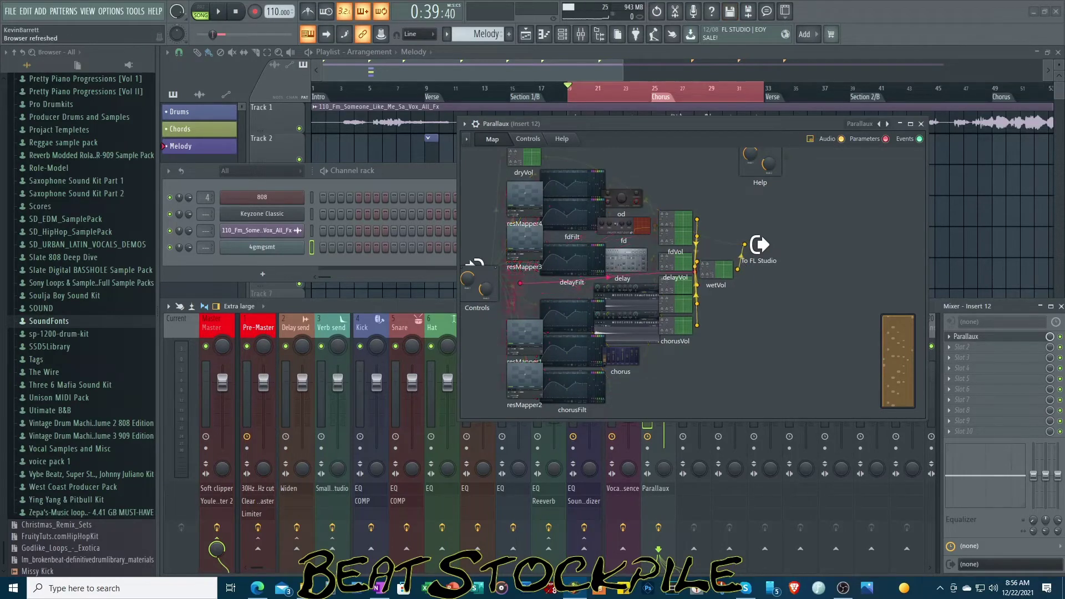
left_click(906, 360)
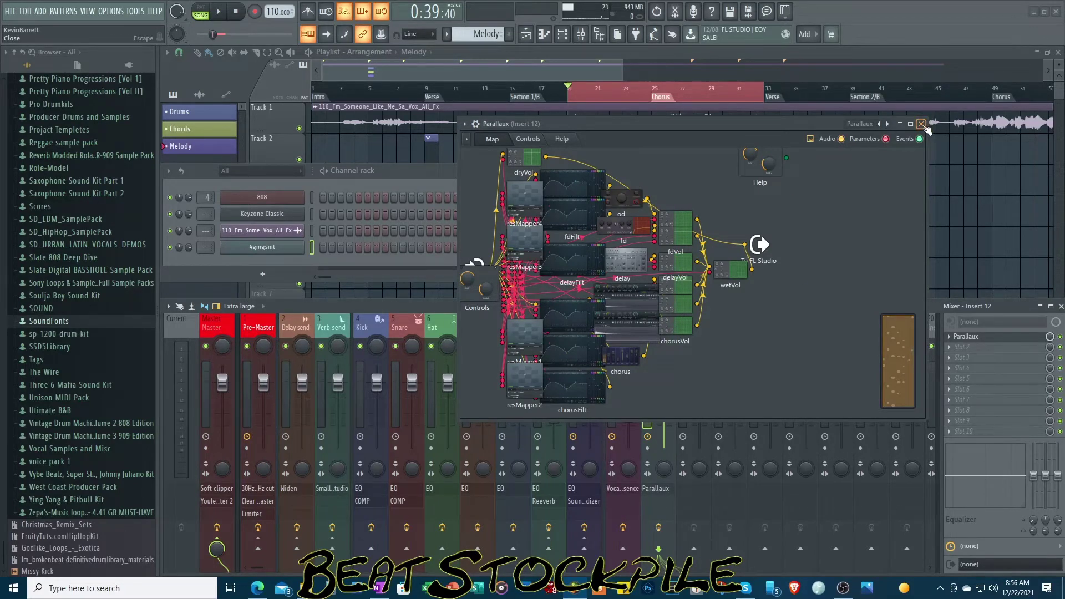
left_click(528, 139)
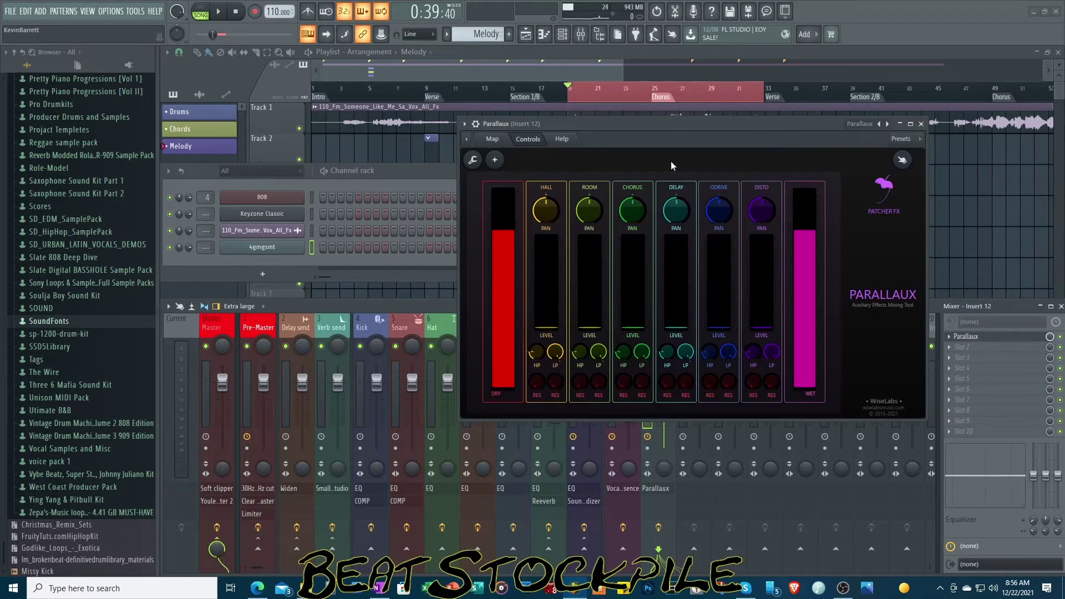
left_click(920, 124)
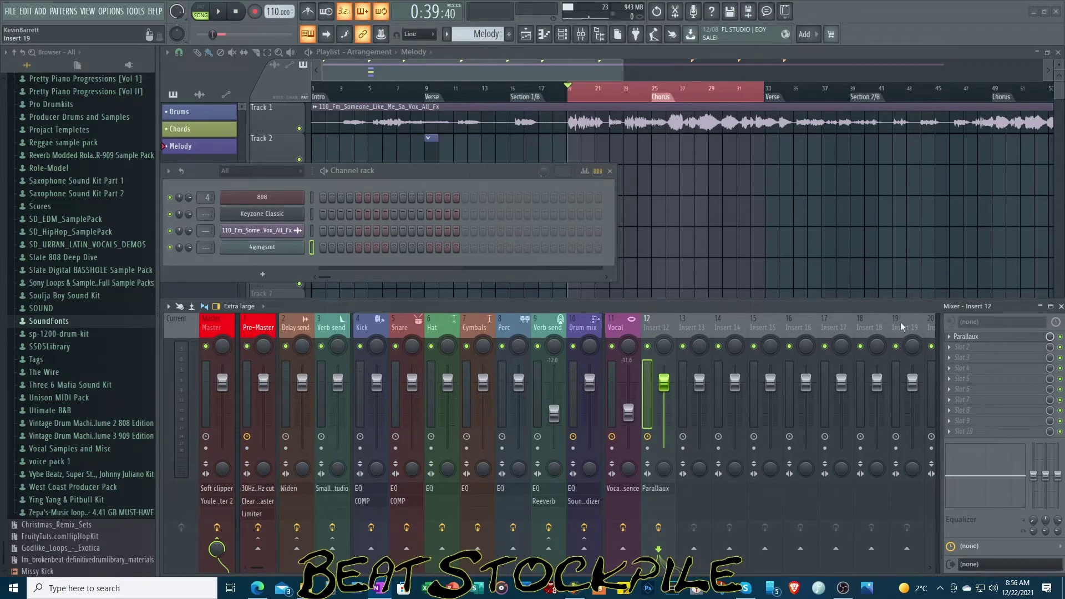
Step: Replace Patcher in Insert 12's first effect slot with Vintage Chorus and load its Juno 6 Mode I preset
left_click(947, 337)
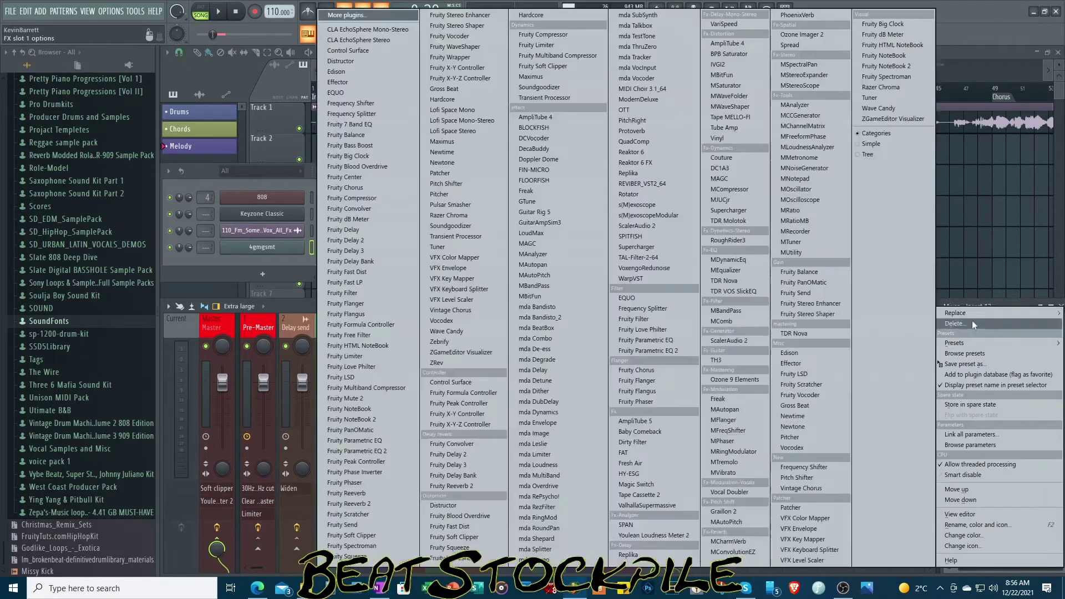
mouse_move(966, 344)
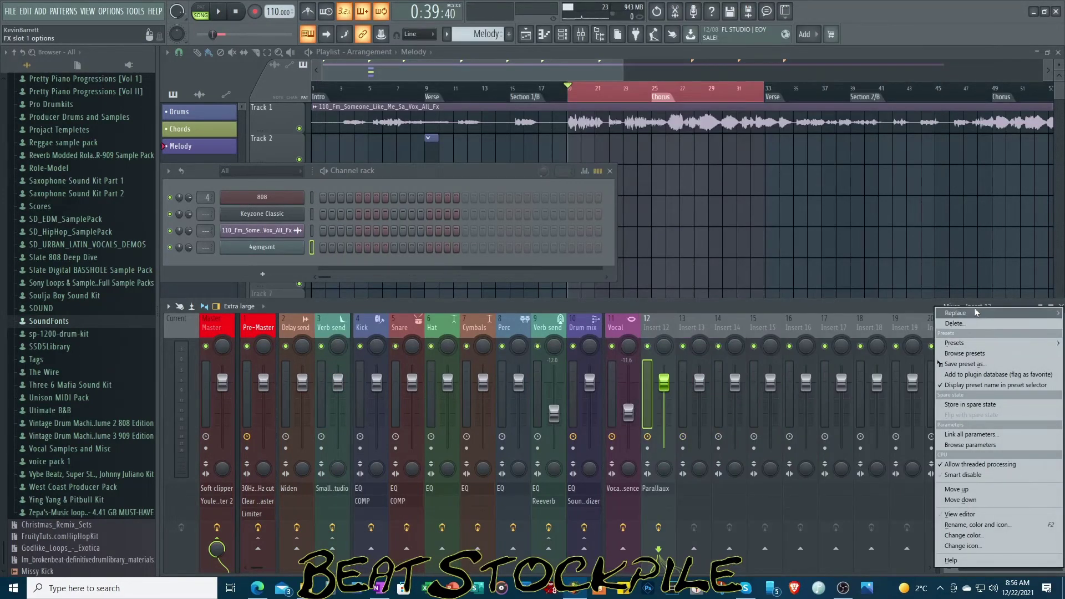
mouse_move(976, 312)
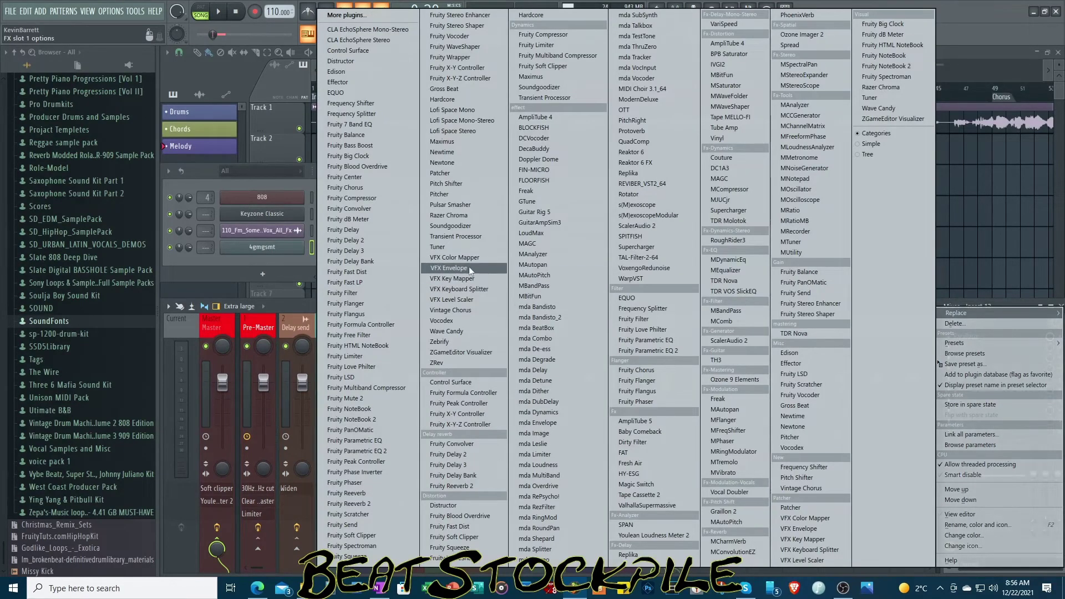
left_click(455, 308)
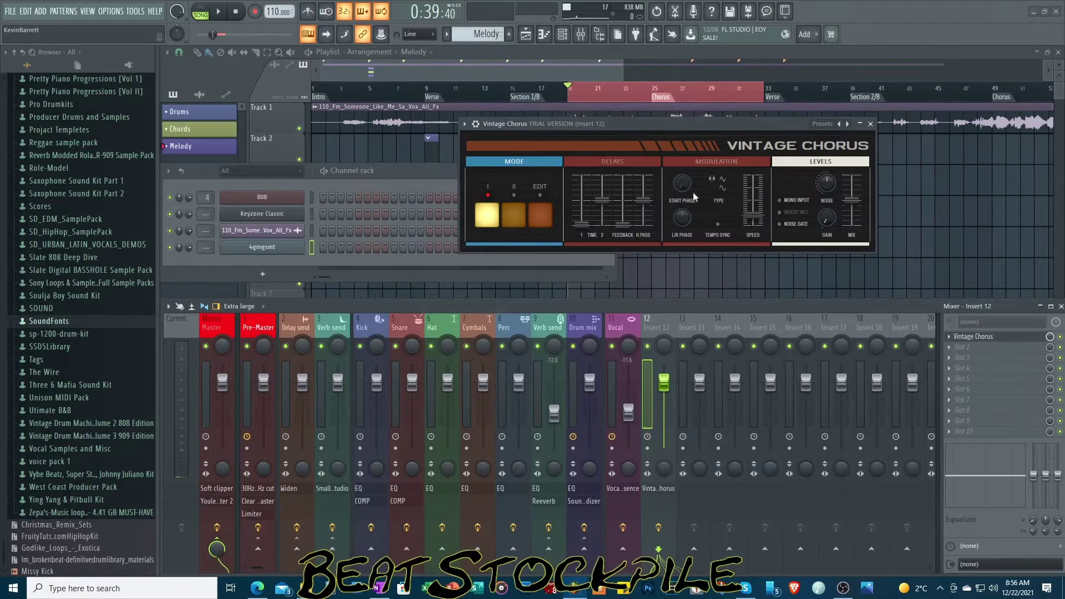
right_click(847, 124)
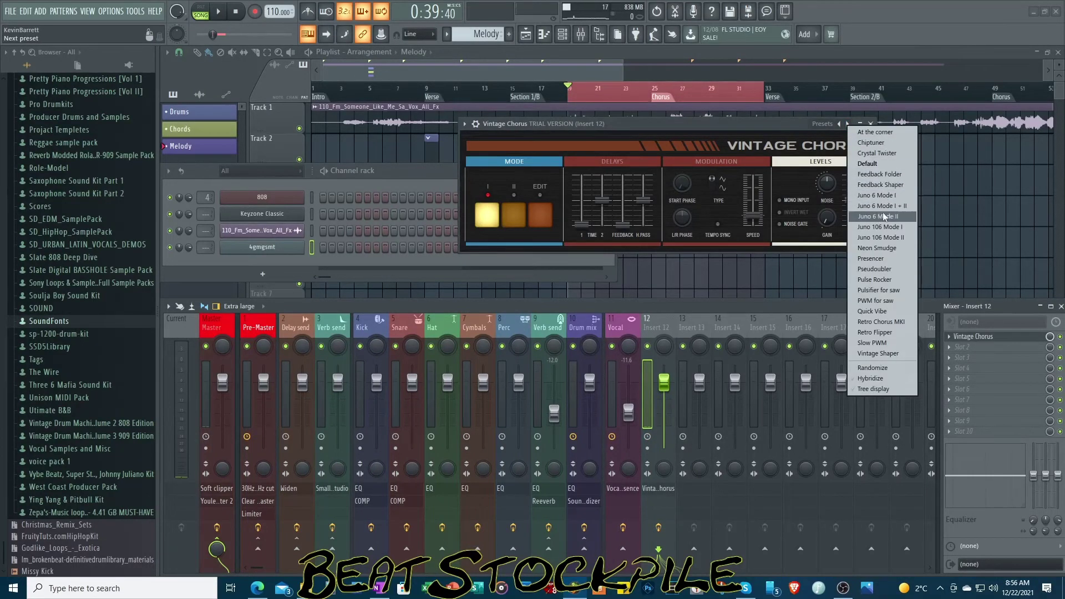
left_click(883, 200)
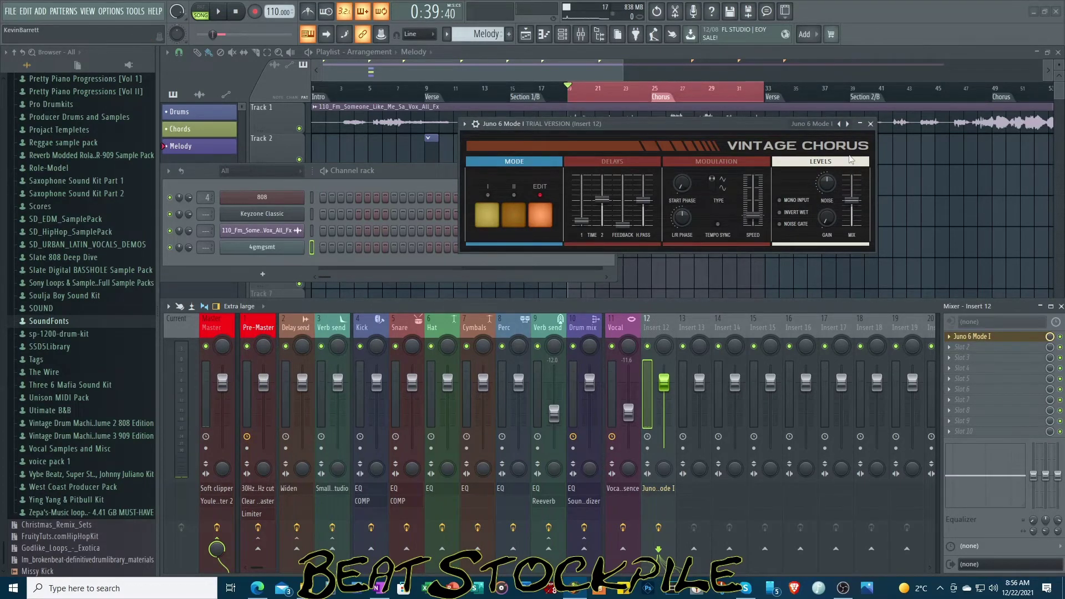
left_click(870, 124)
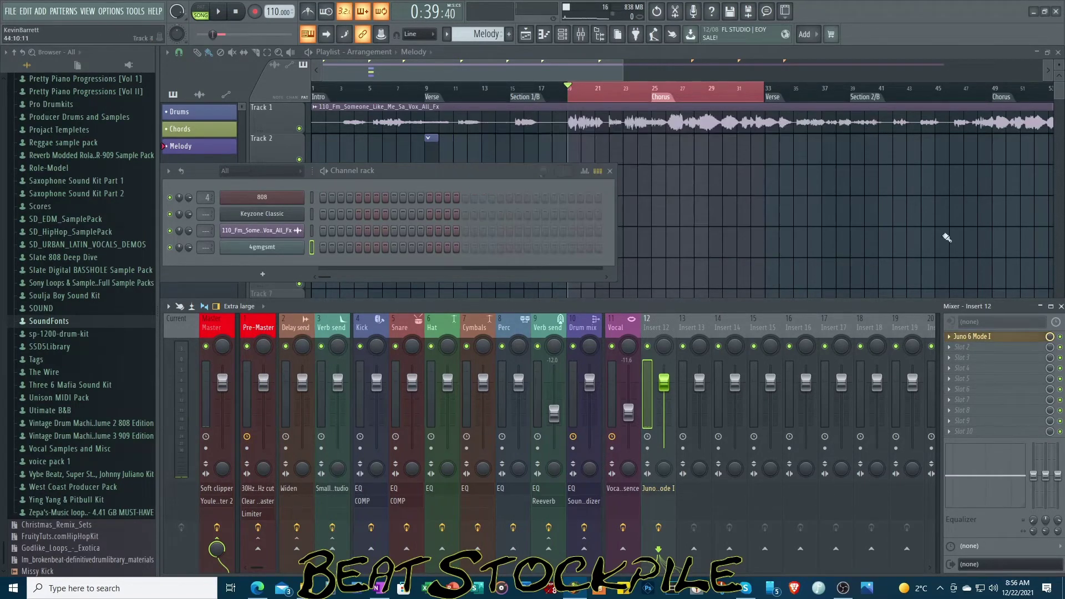
Step: Delete Vintage Chorus from the first effect slot of Insert 12 and confirm the removal
right_click(972, 344)
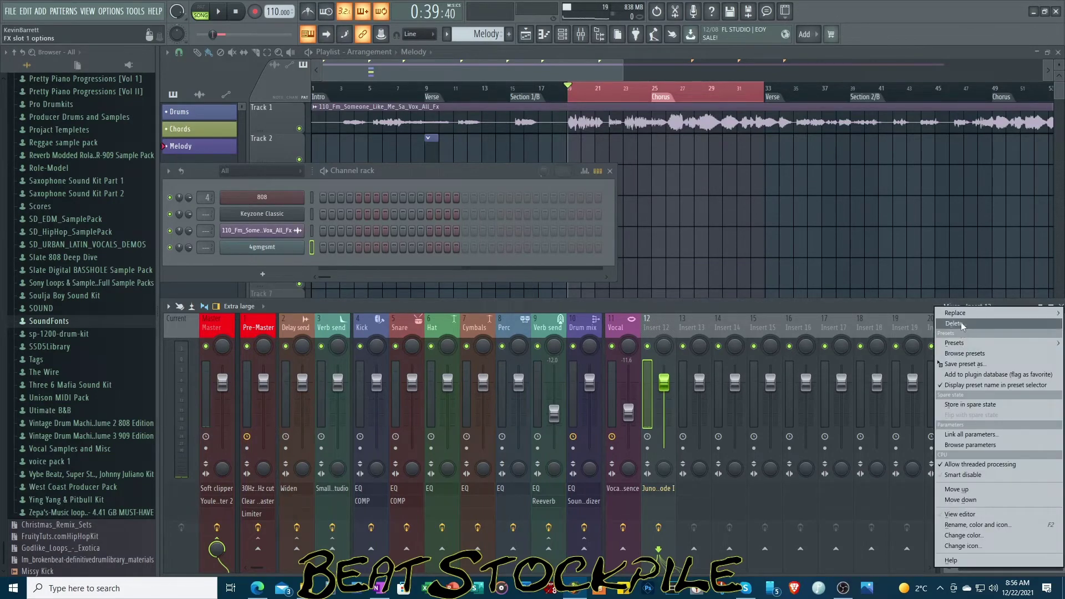
left_click(959, 319)
left_click(568, 330)
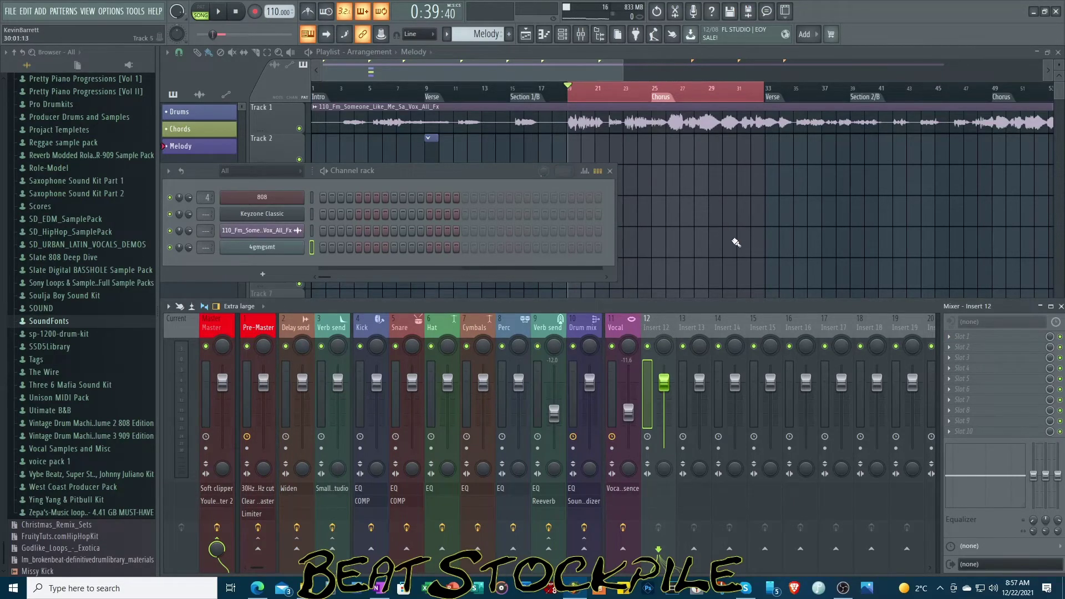
Step: Load Pitch Shifter into the first effect slot of Insert 12 and close its window
left_click(954, 340)
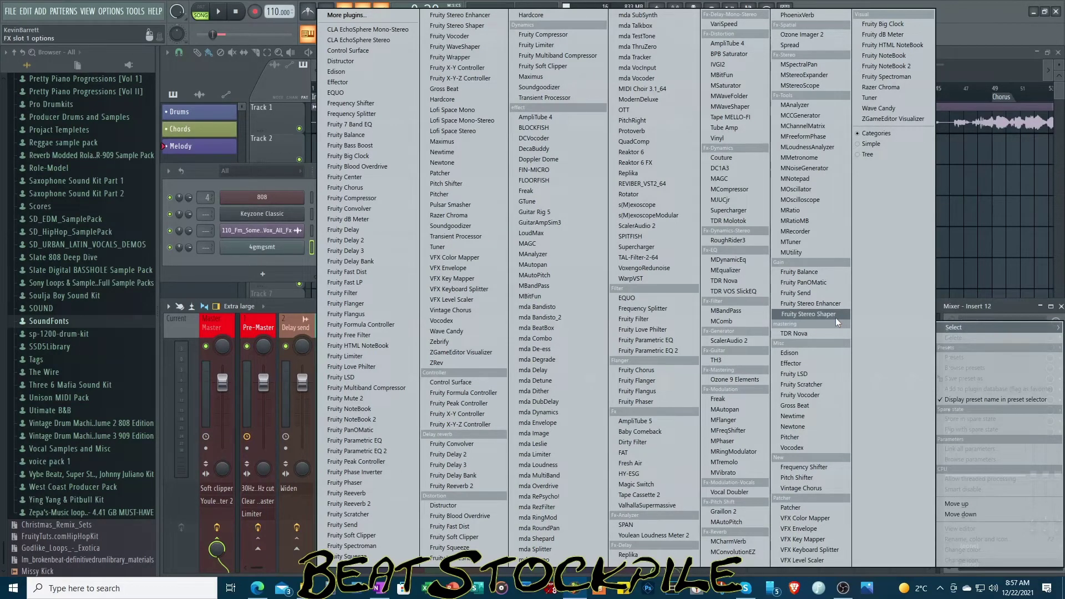
left_click(959, 16)
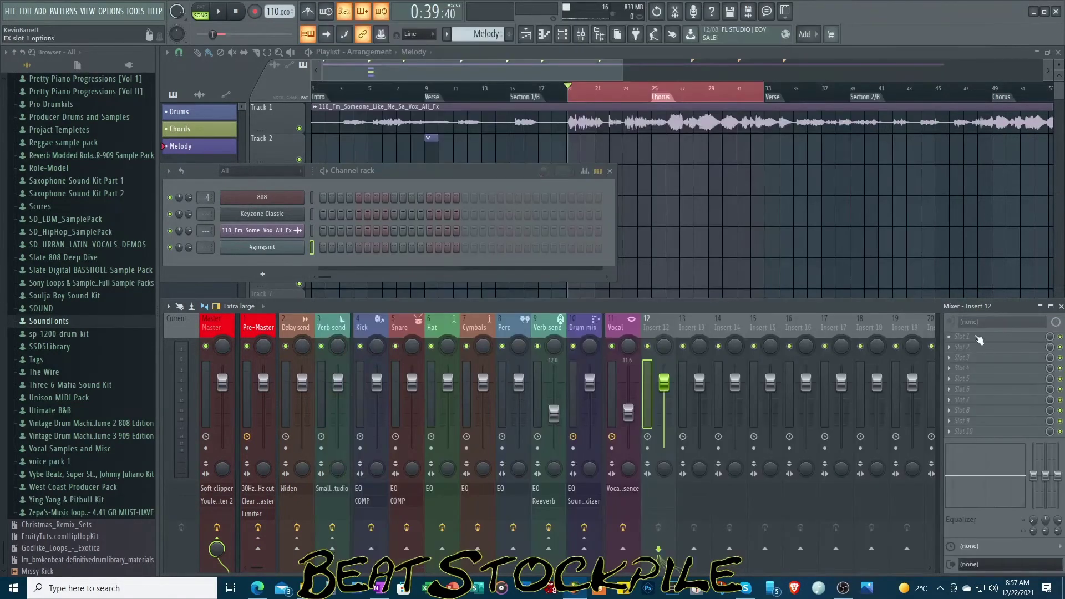
left_click(943, 326)
mouse_move(970, 327)
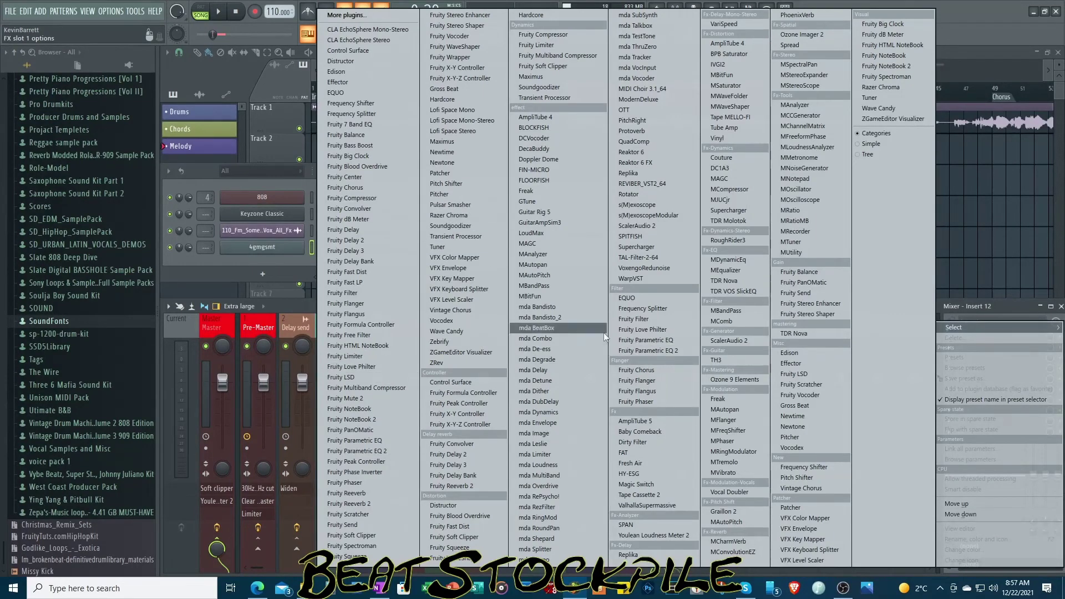
left_click(451, 183)
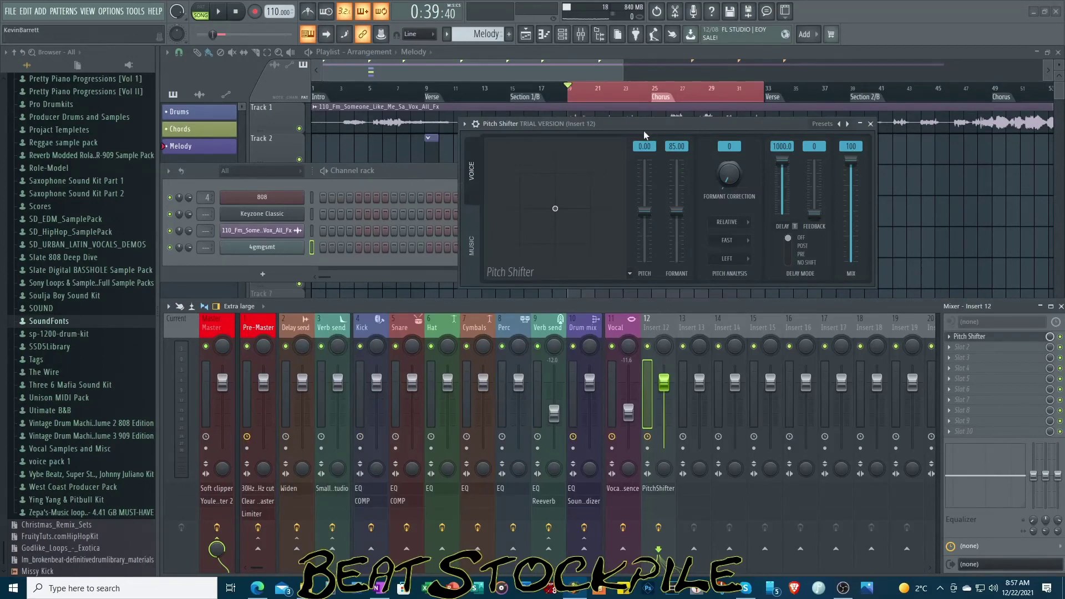
left_click_drag(640, 130, 717, 154)
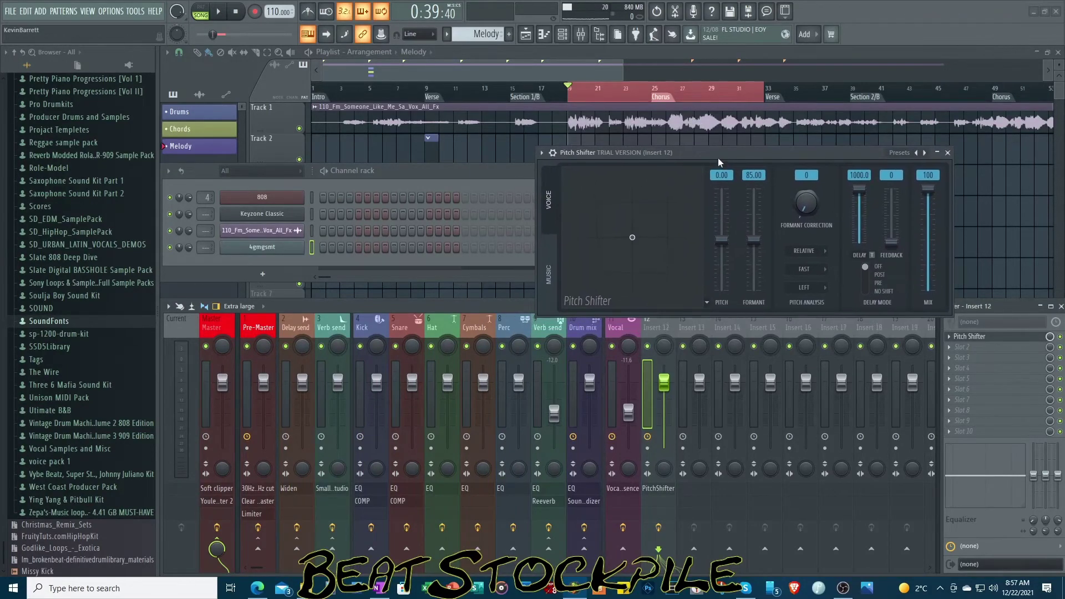
left_click(947, 148)
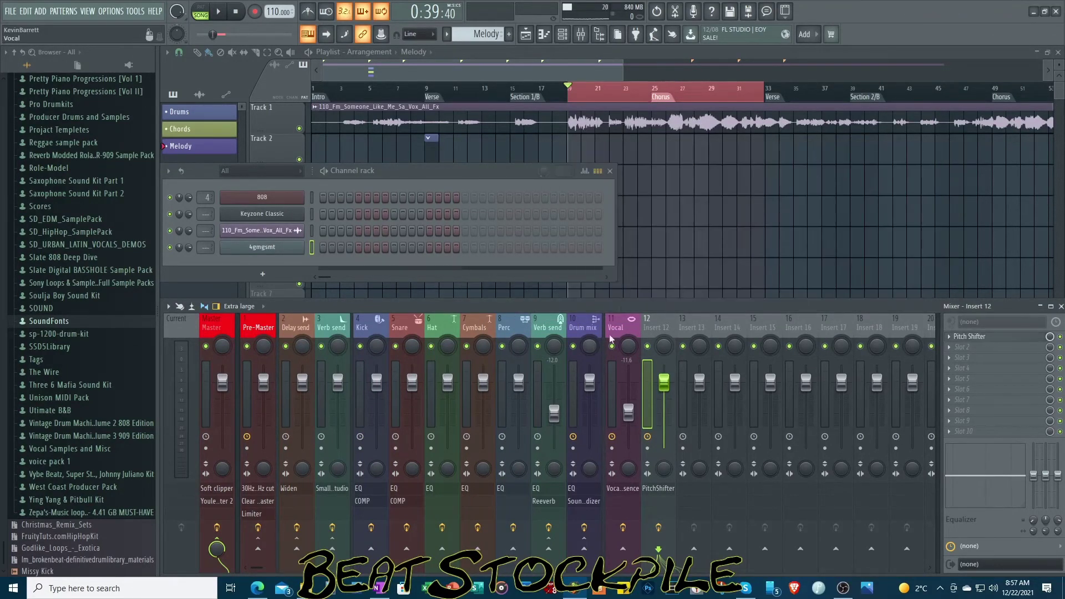
Step: Add Pitch Shifter to the second effect slot of the Vocal mixer track
left_click(616, 326)
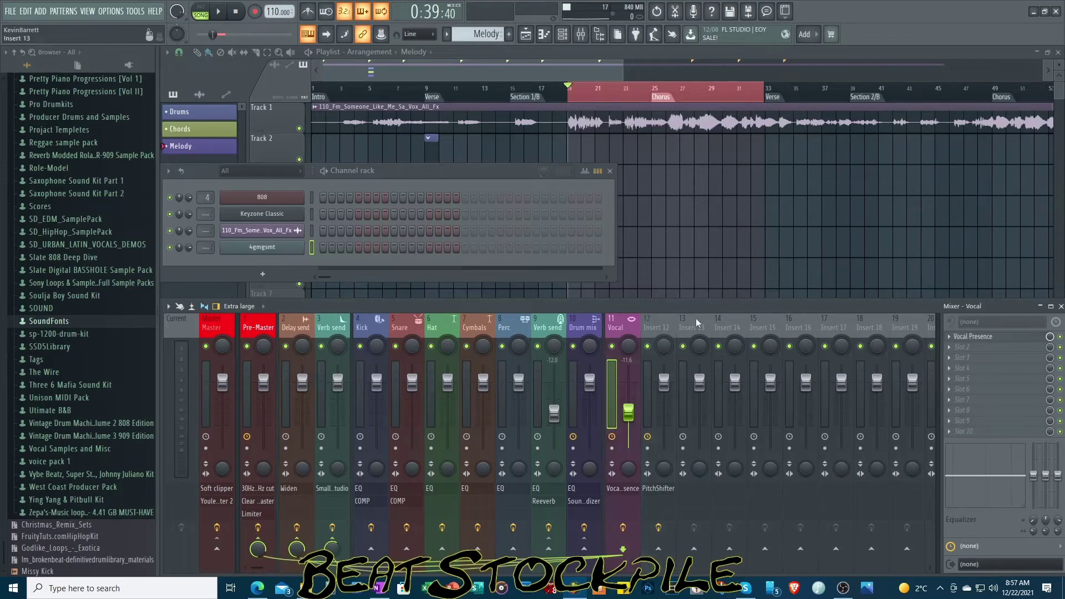
left_click(952, 350)
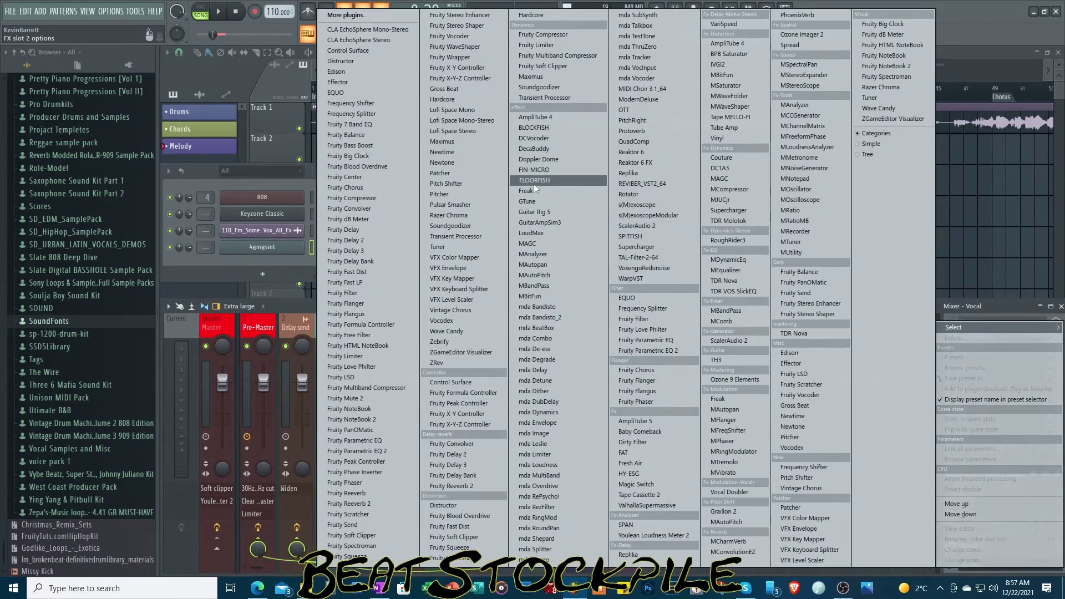
left_click(461, 184)
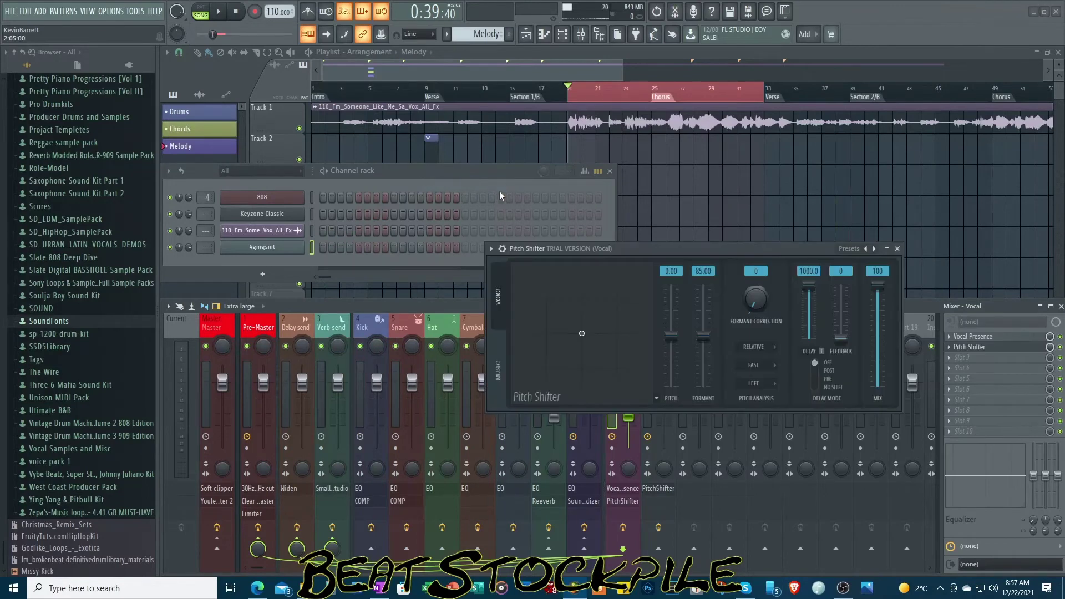
Step: Play the song, filter the picker to automation clips and load the Low Voice preset in the Vocal track's Pitch Shifter
left_click(220, 12)
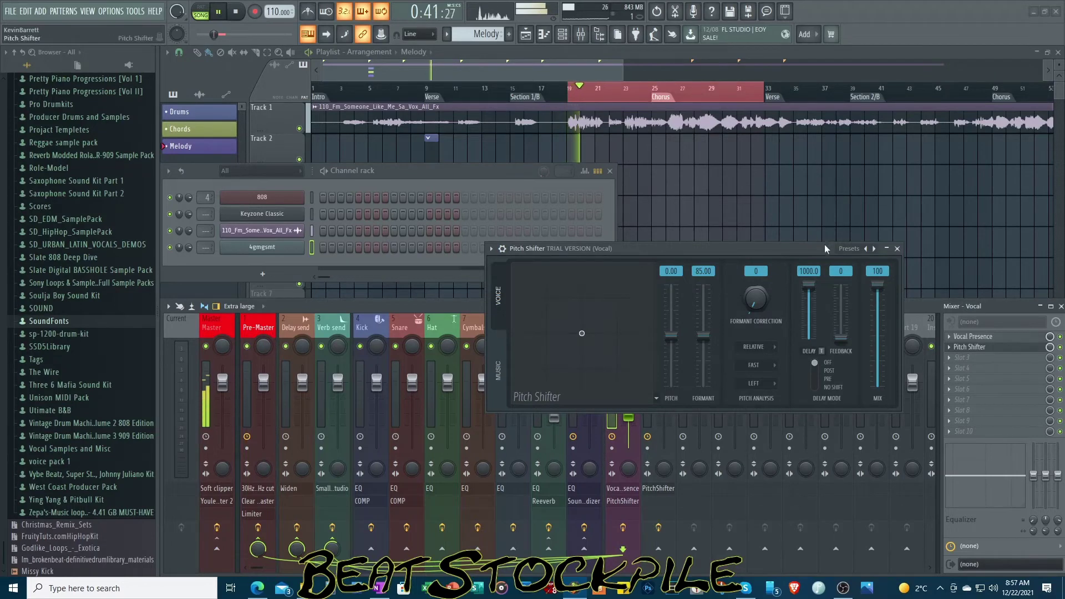
left_click(229, 94)
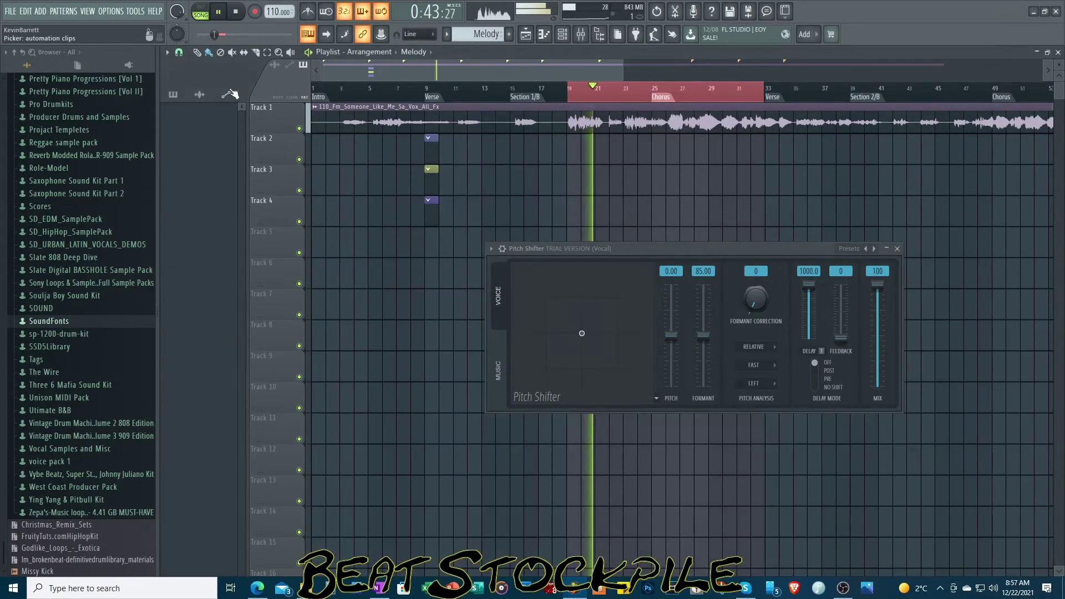
right_click(873, 248)
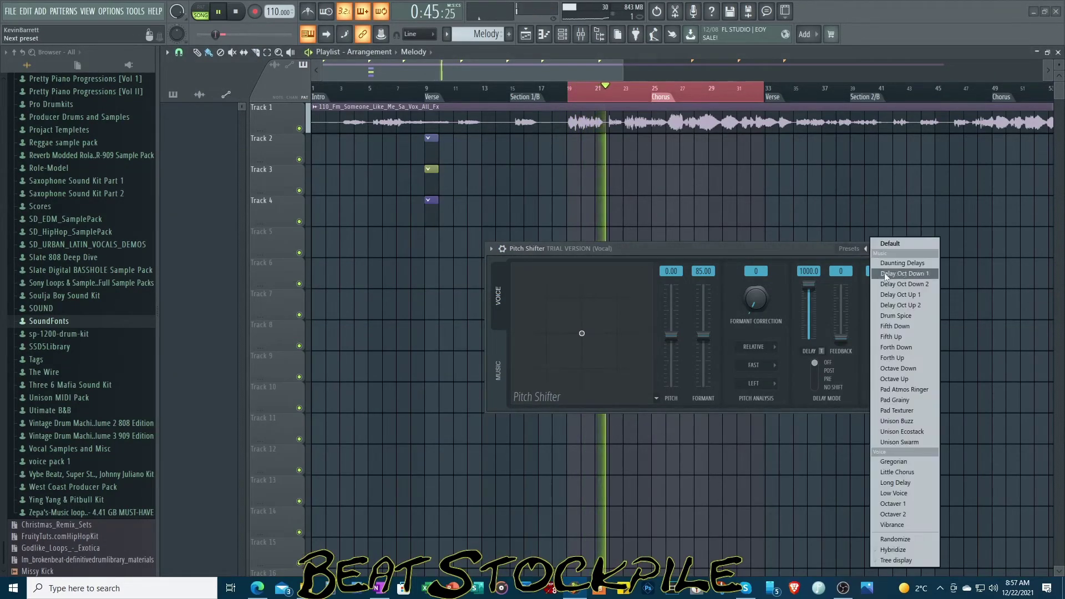
left_click(902, 493)
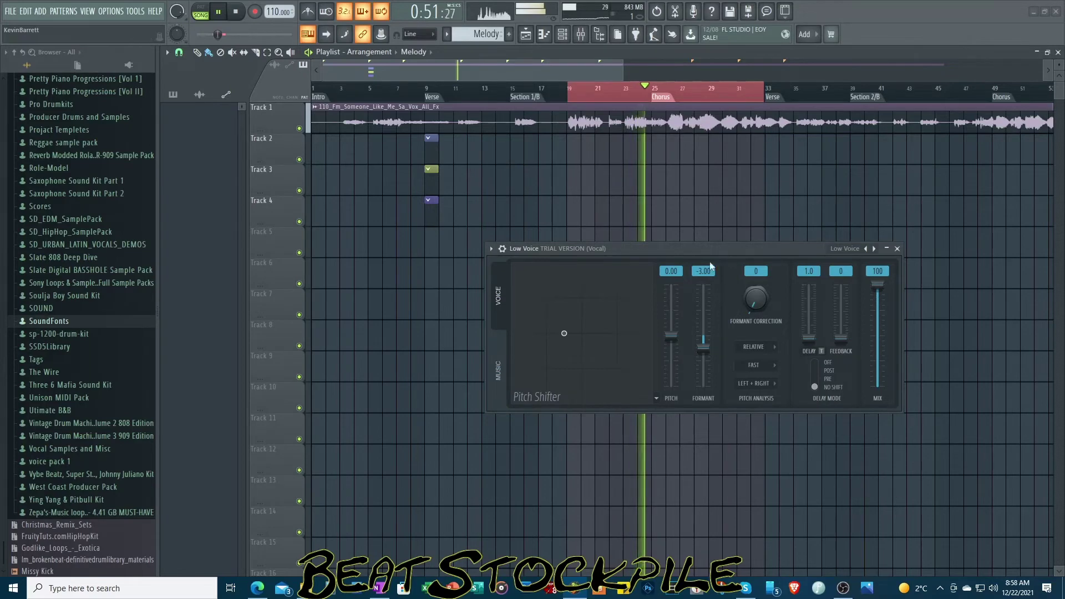
Step: Open the acapella audio clip's channel settings and route the clip to mixer track 11
double_click(585, 113)
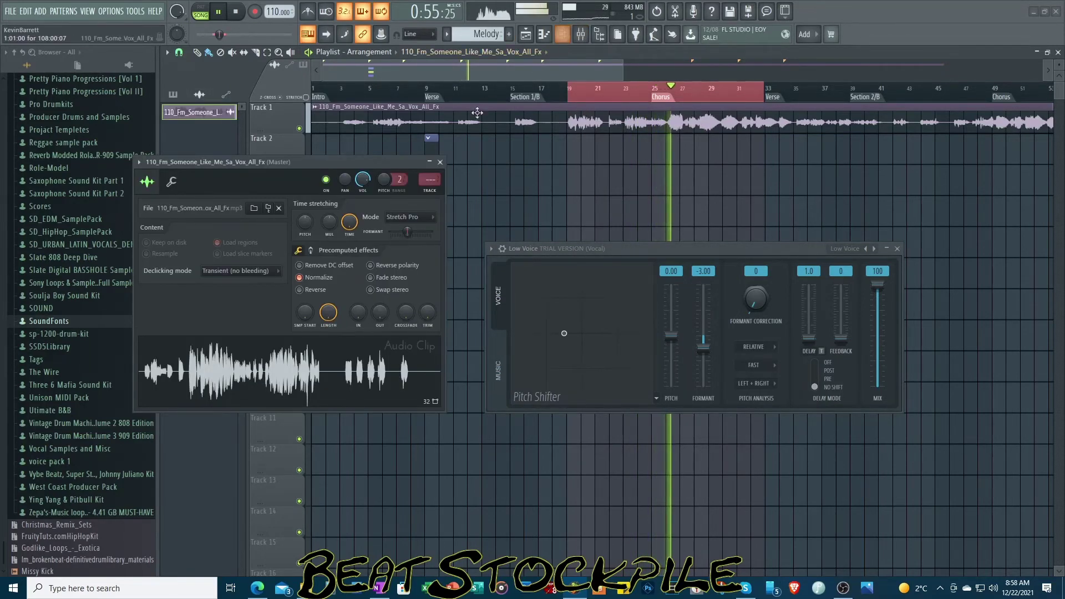
scroll(431, 185, "up", 11)
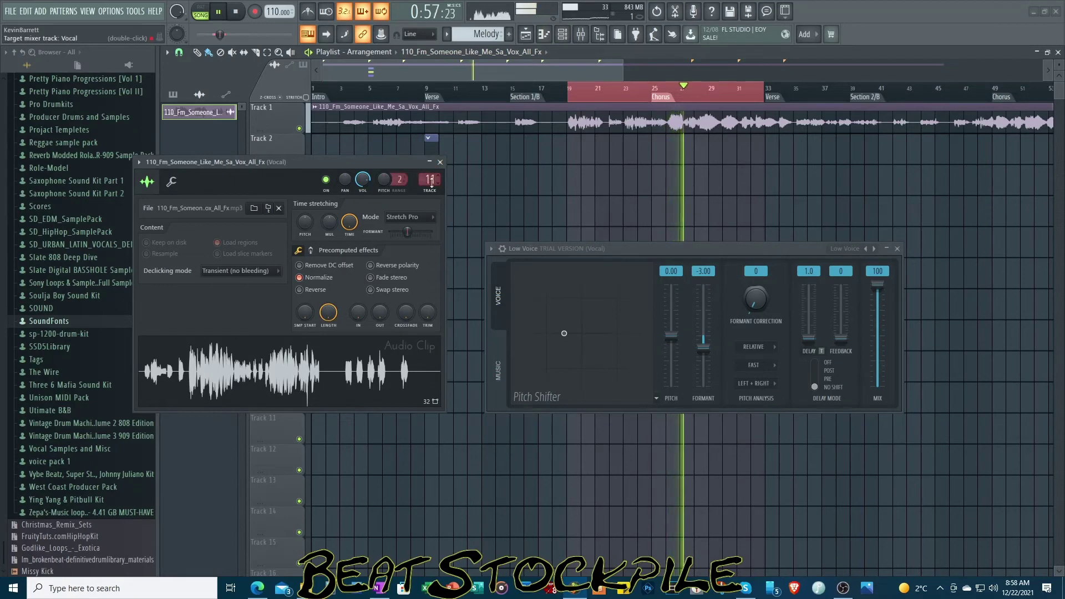
Step: Restart playback and audition the Octaver 1 and Octaver 2 presets in the vocal's Pitch Shifter
key("space")
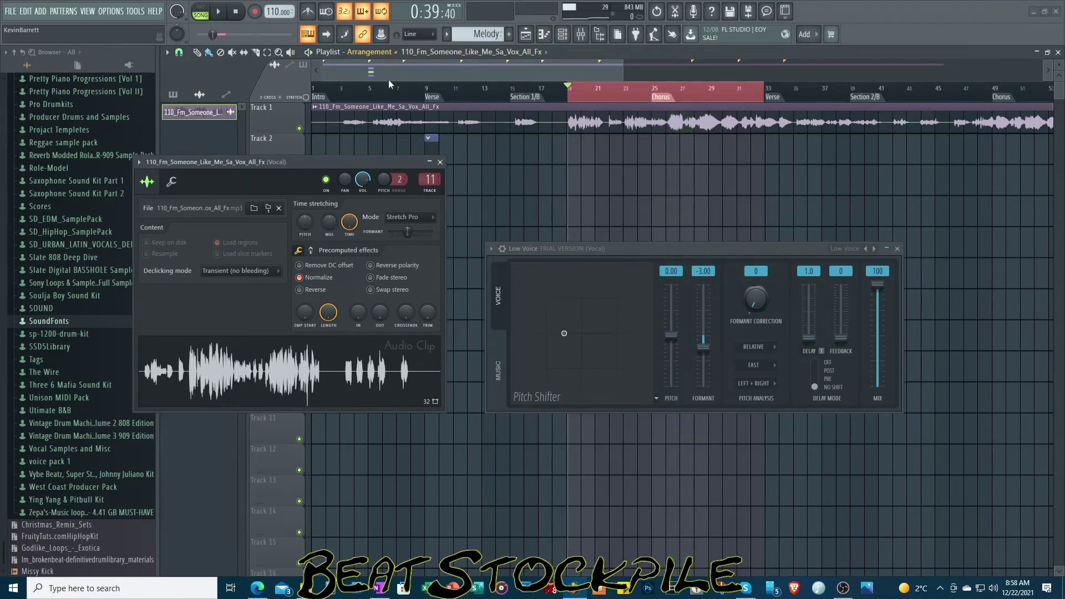
key("space")
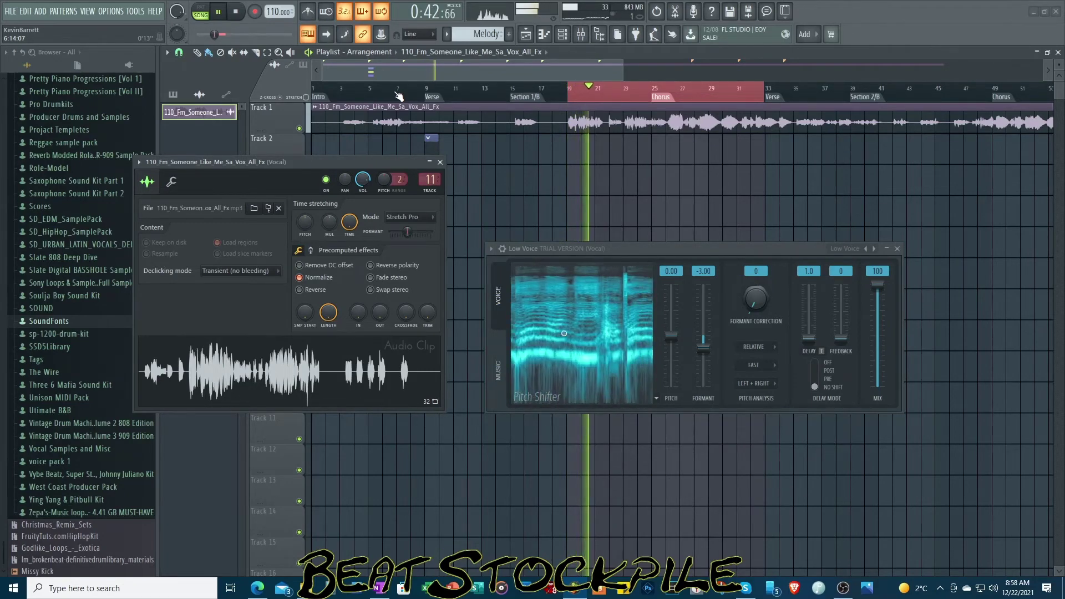
left_click(874, 249)
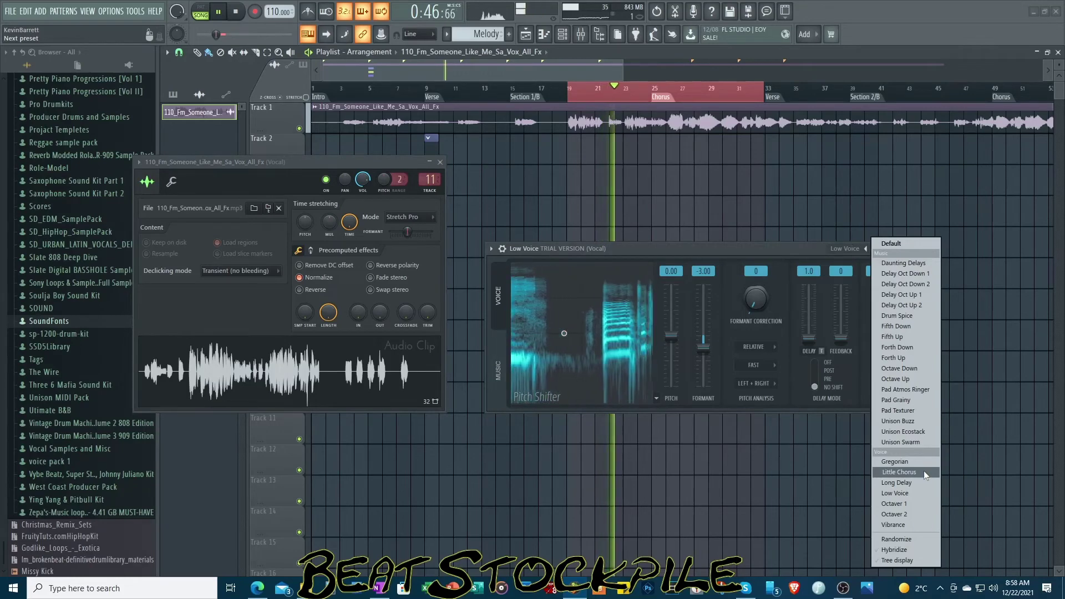
left_click(908, 504)
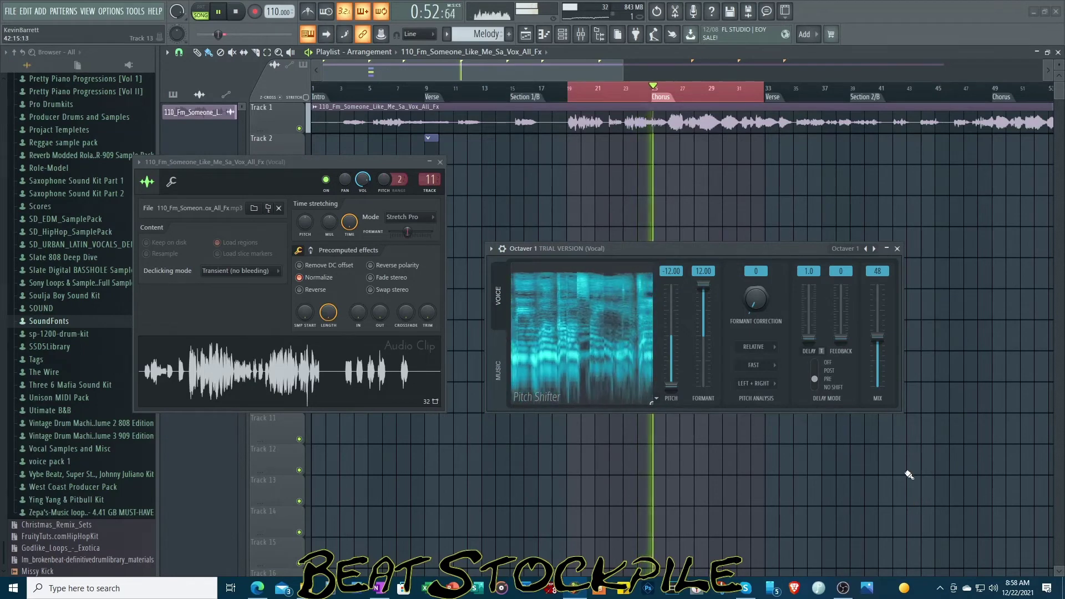
left_click(874, 248)
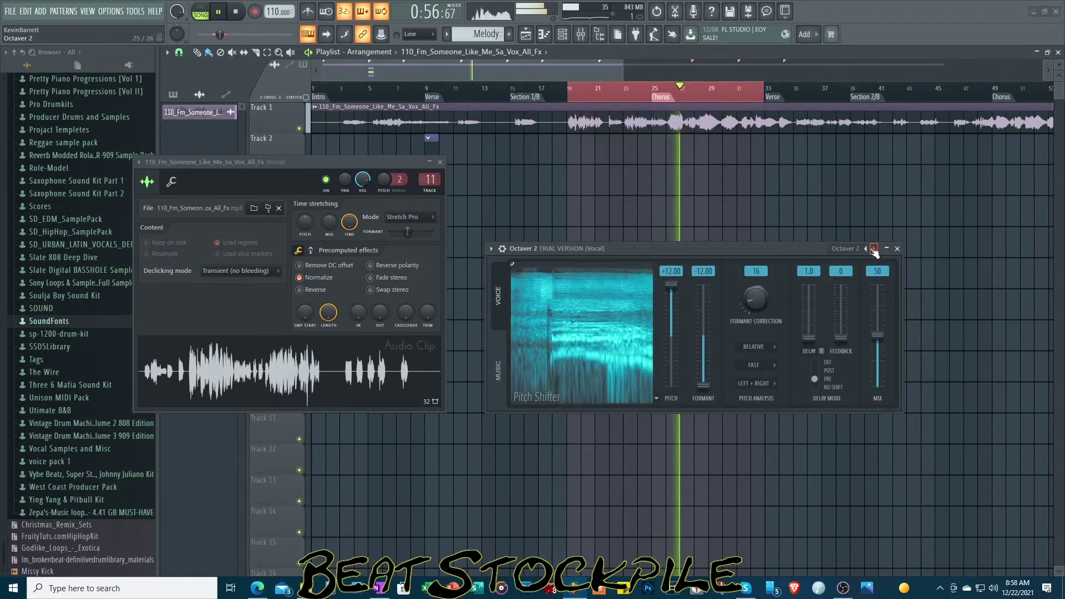
Step: Load the Gregorian preset in the vocal's Pitch Shifter, then stop playback and close the audio clip's channel settings
left_click(874, 250)
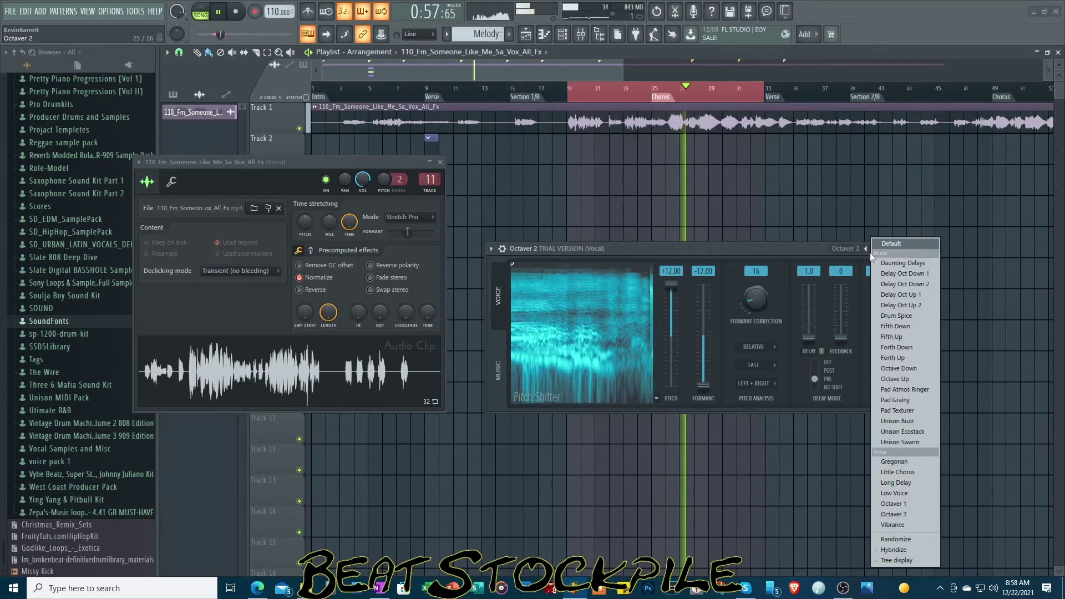
left_click(919, 460)
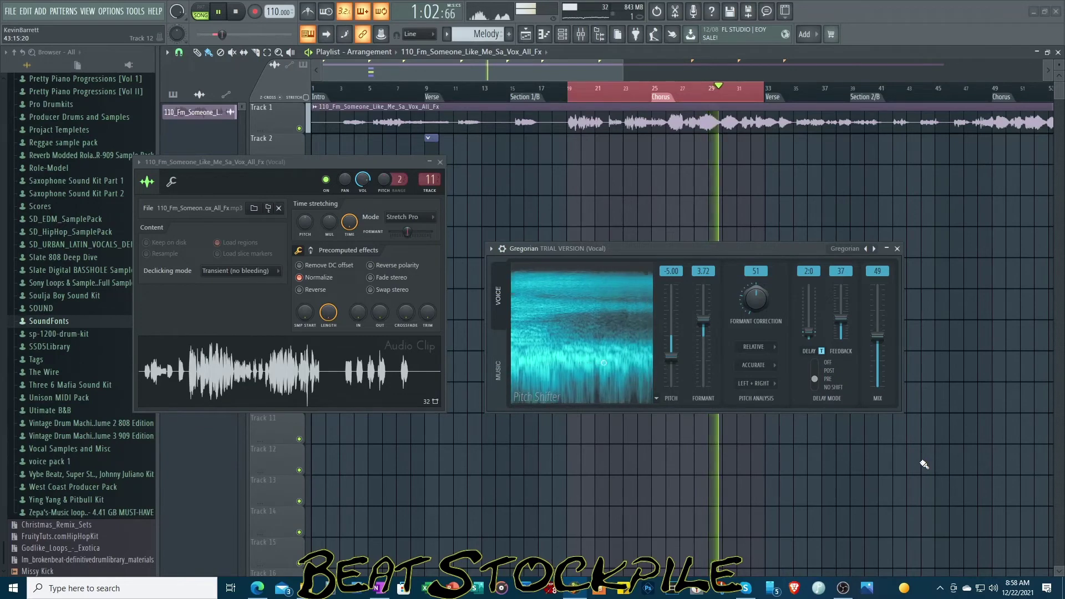
key("space")
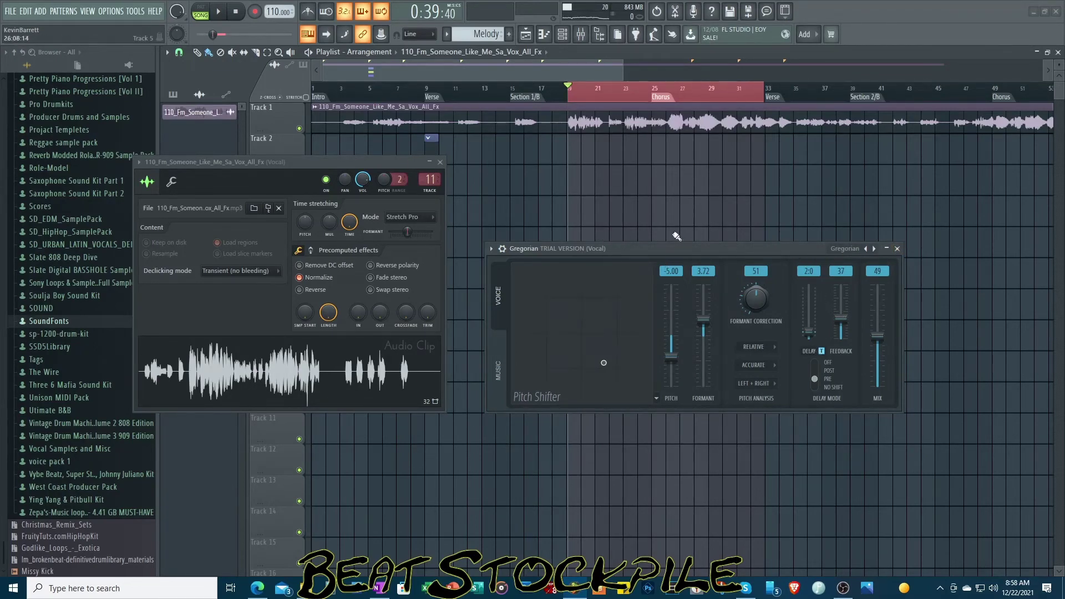
left_click(440, 163)
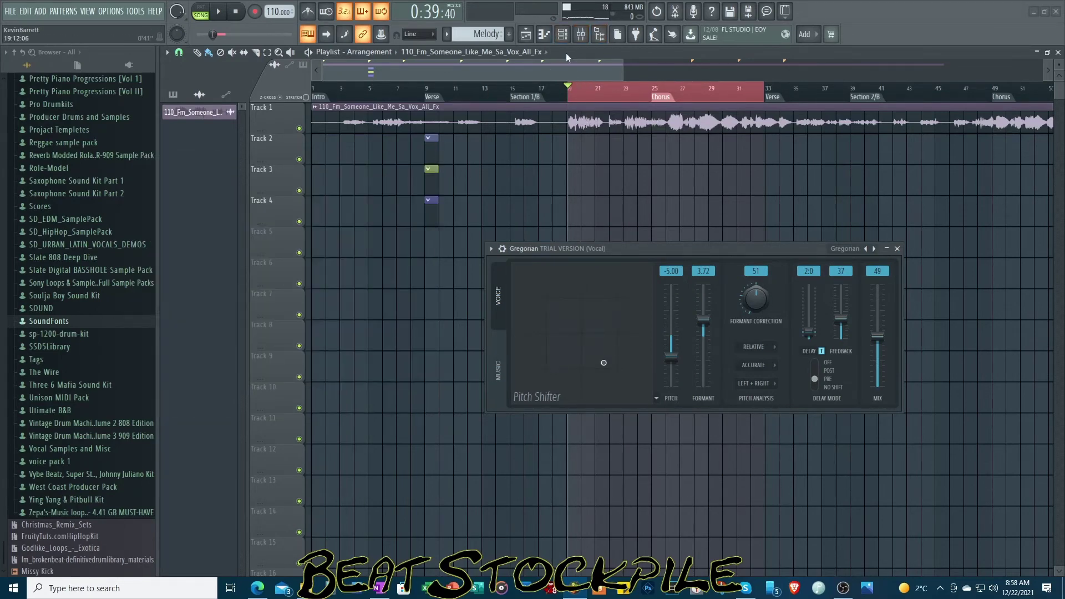
Step: Open the 808 channel's piano roll, close Pitch Shifter and place a Kick Drum note on the first step of the Melody pattern
left_click(543, 34)
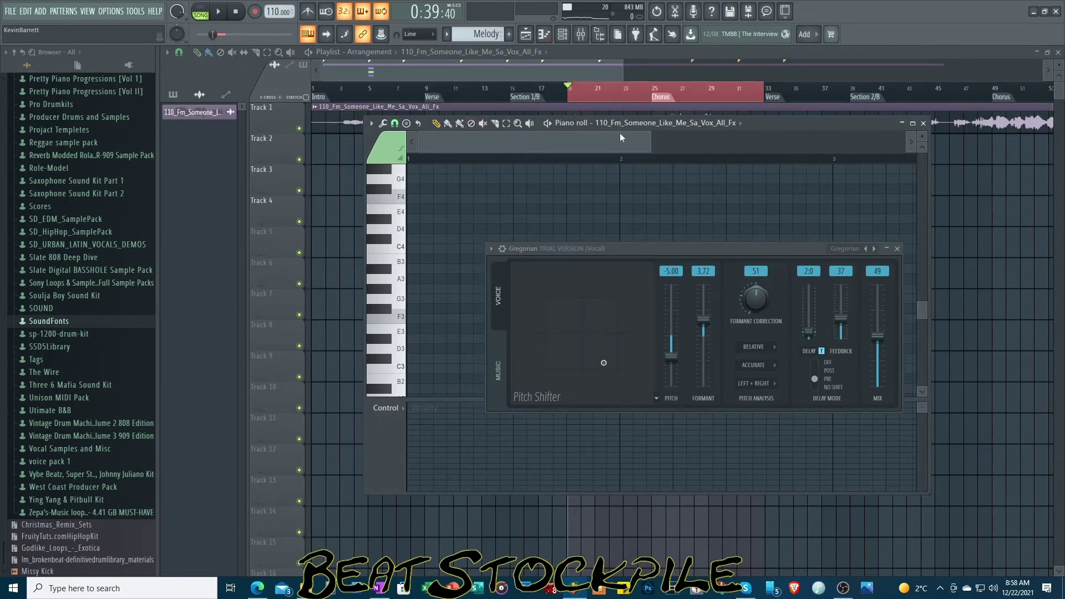
left_click(636, 125)
left_click(637, 163)
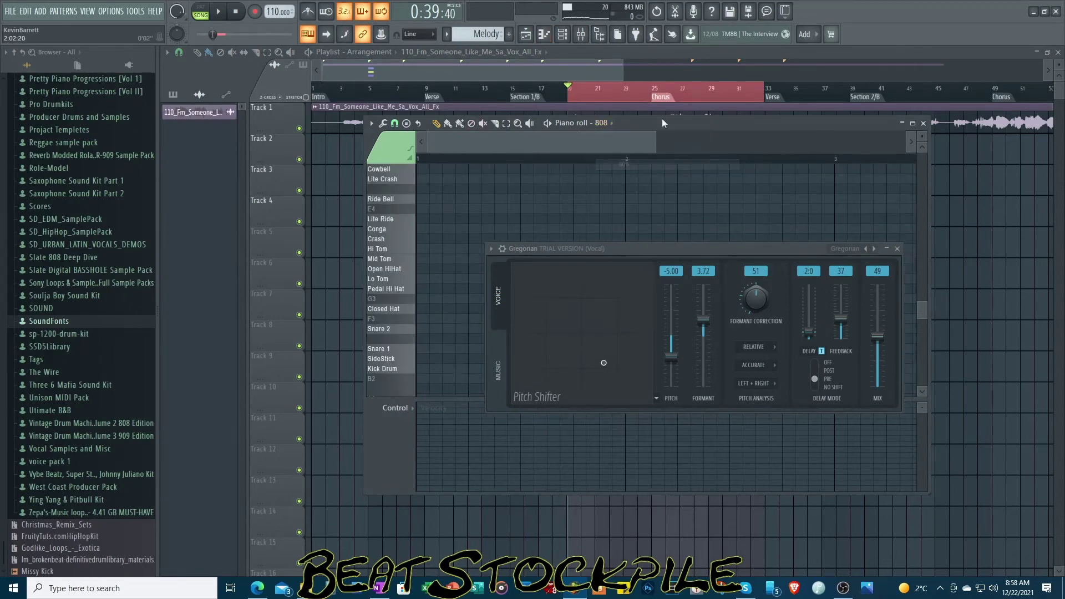
left_click(897, 249)
scroll(554, 233, "down", 4)
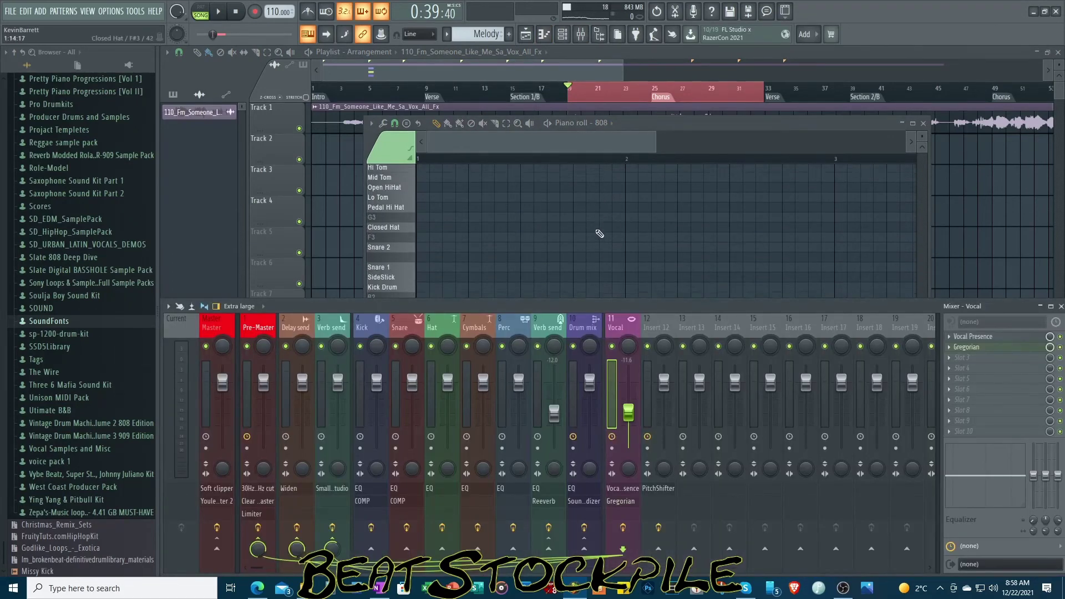
left_click(422, 251)
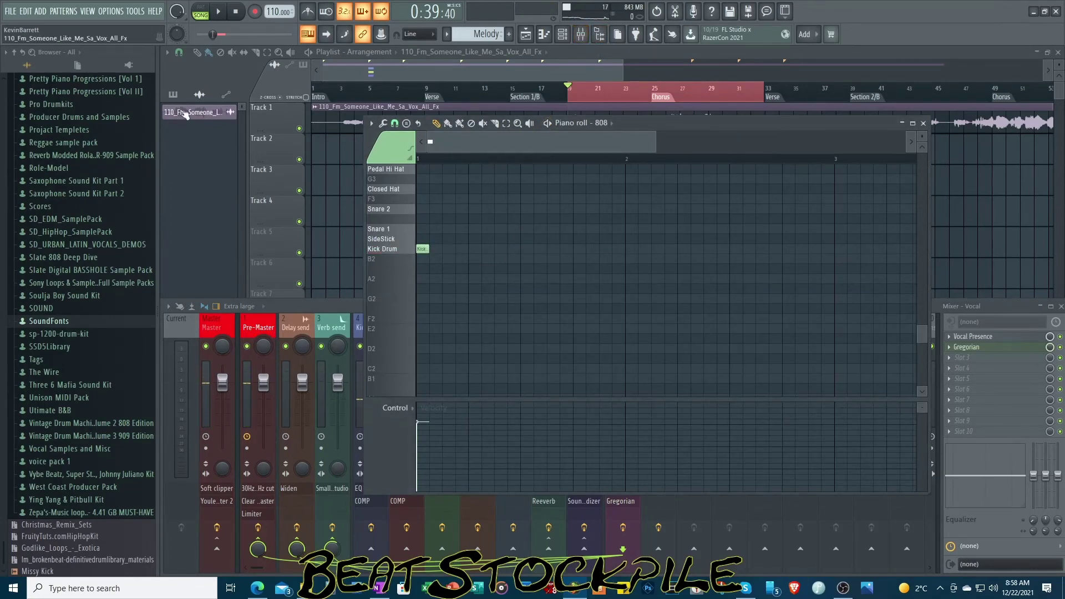
Step: Select the Drums pattern and lower the Drum mix mixer track's volume to about -7.8 dB
left_click(173, 94)
left_click(193, 112)
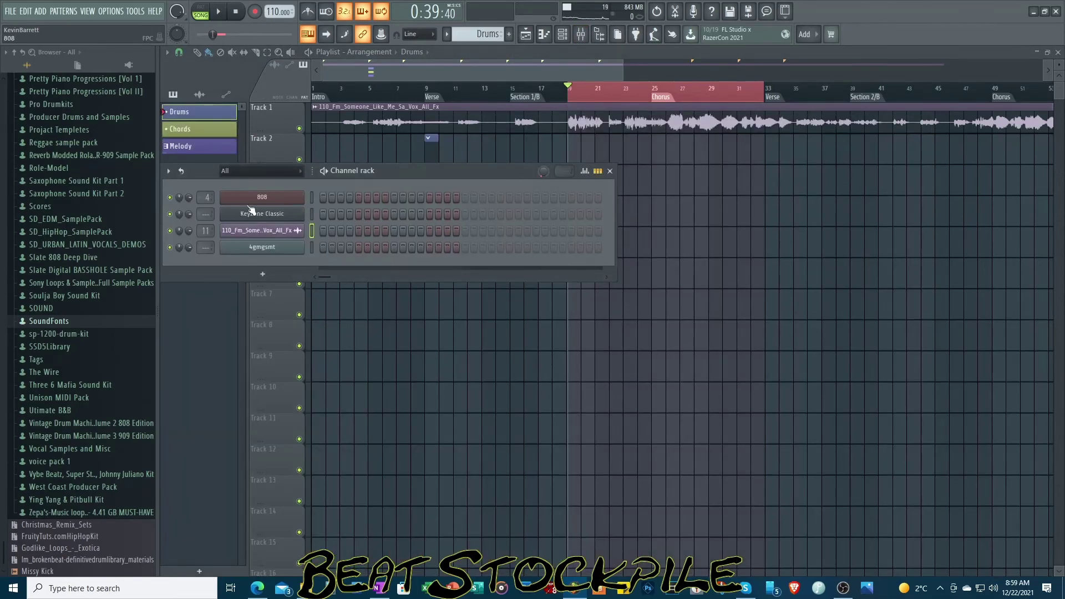
left_click(581, 34)
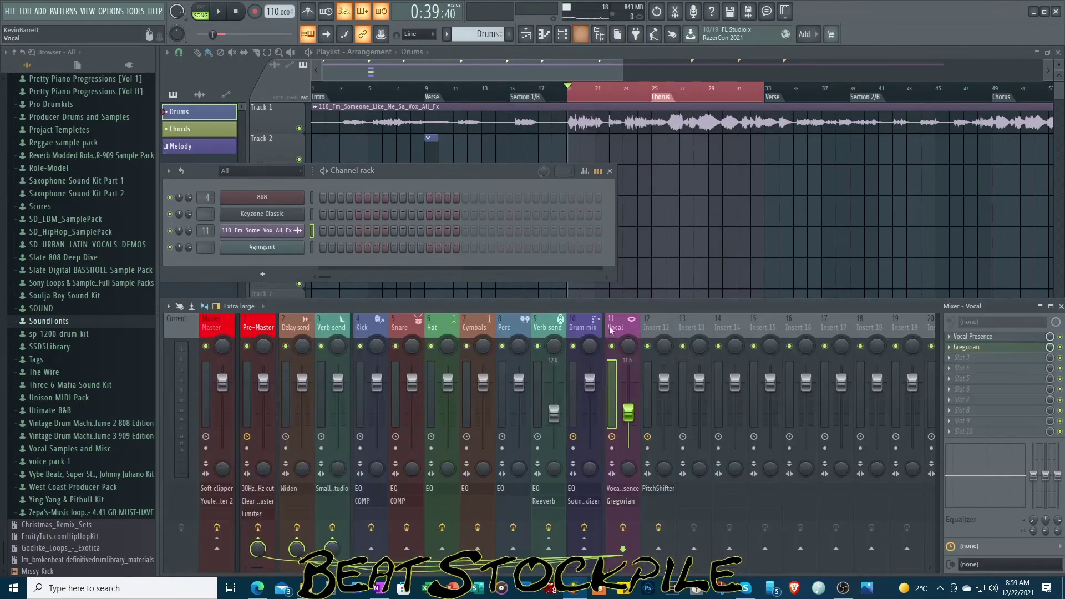
left_click_drag(590, 382, 590, 387)
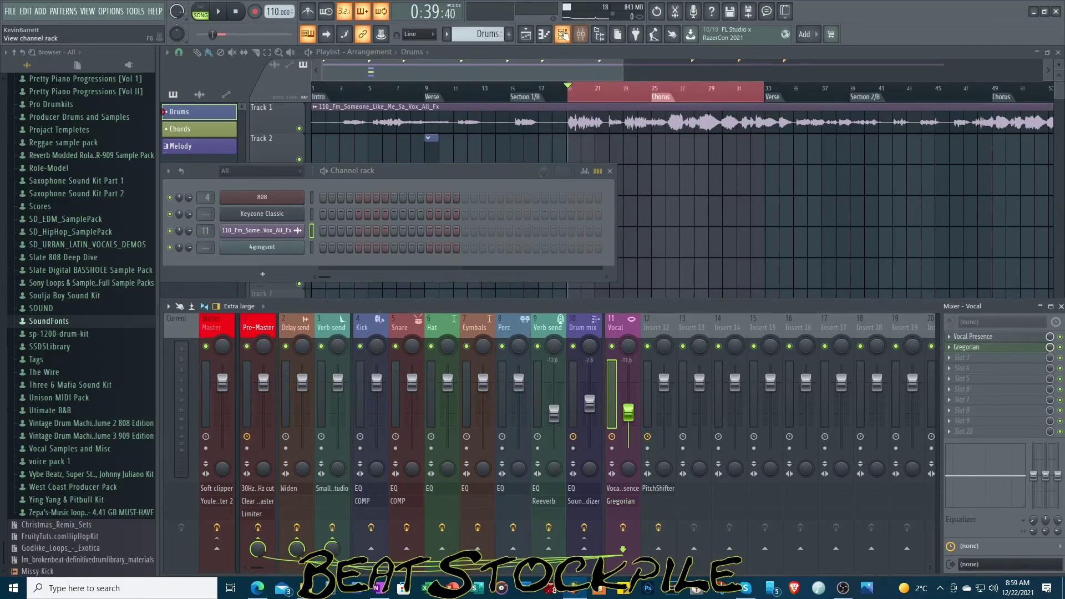
left_click(544, 34)
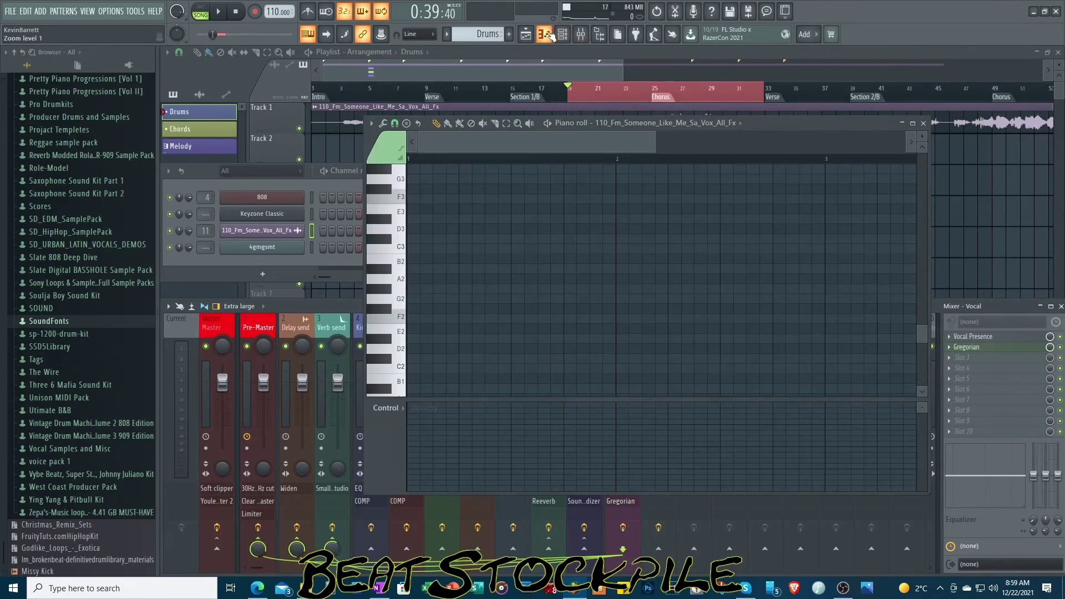
left_click(663, 129)
left_click(653, 159)
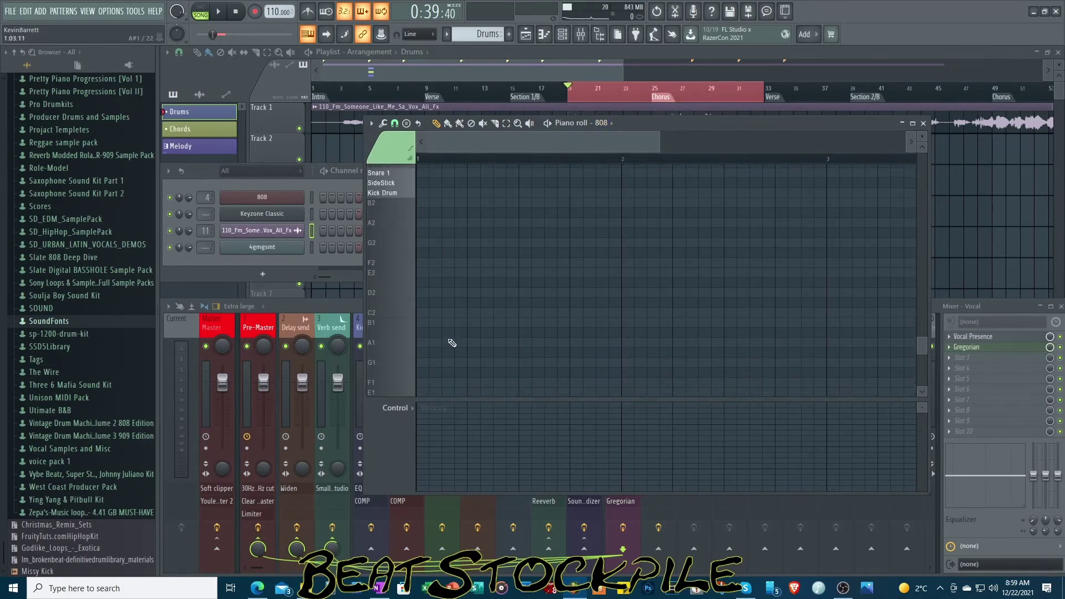
scroll(452, 342, "up", 4)
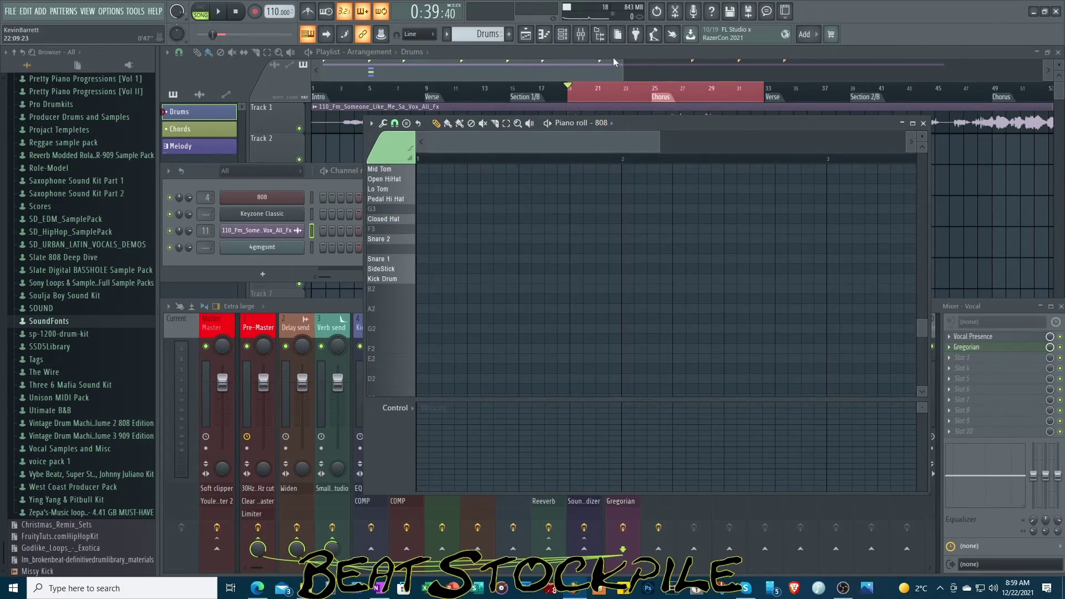
left_click(612, 58)
double_click(430, 218)
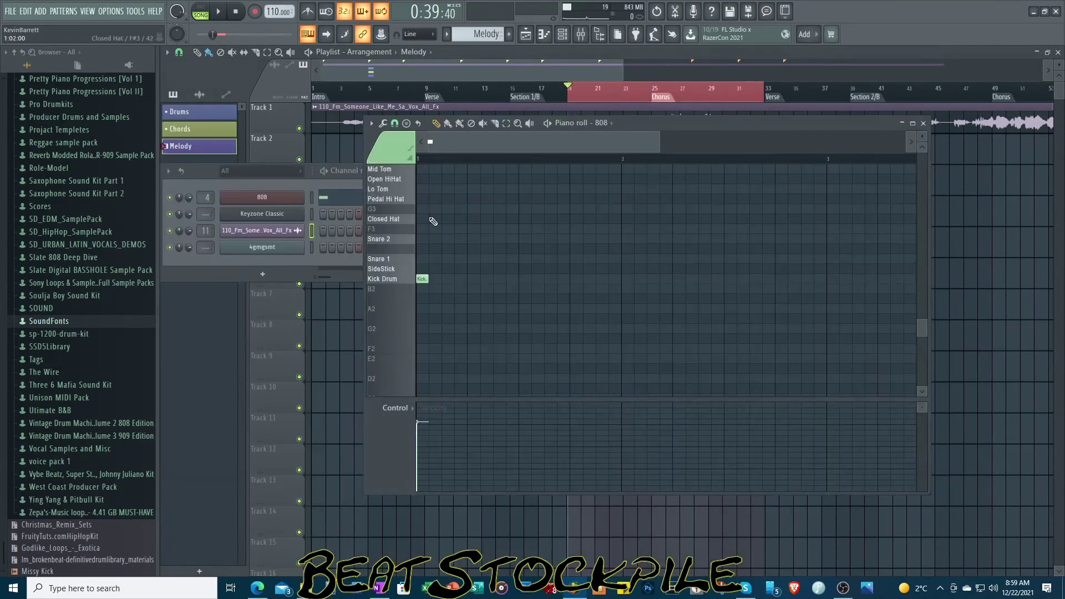
left_click(526, 73)
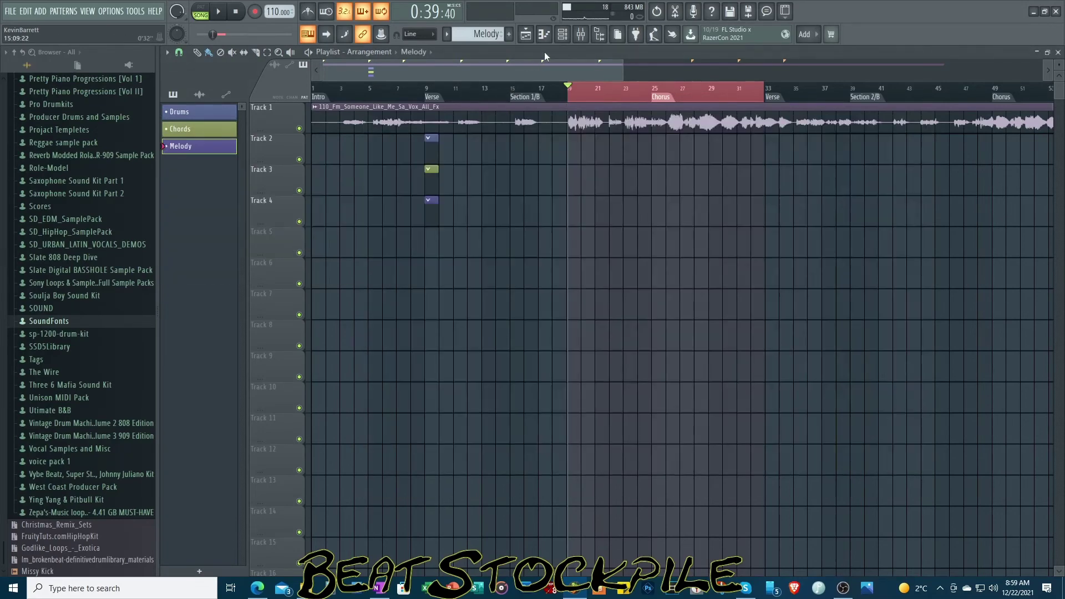
Step: Select the Drums pattern again and open its piano roll for the 808 channel
left_click(430, 139)
left_click(562, 41)
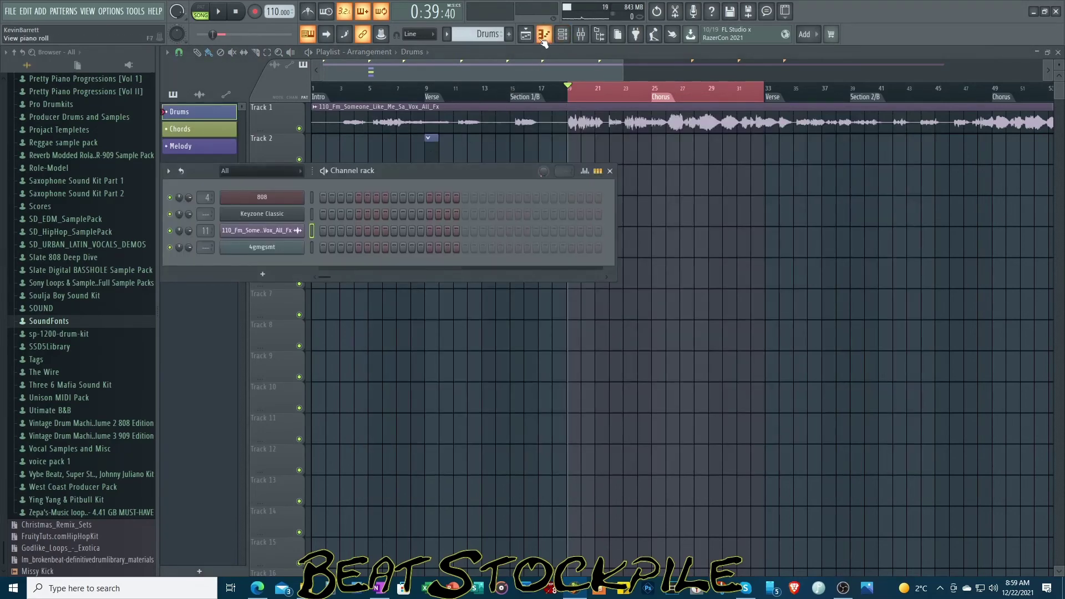
left_click(544, 34)
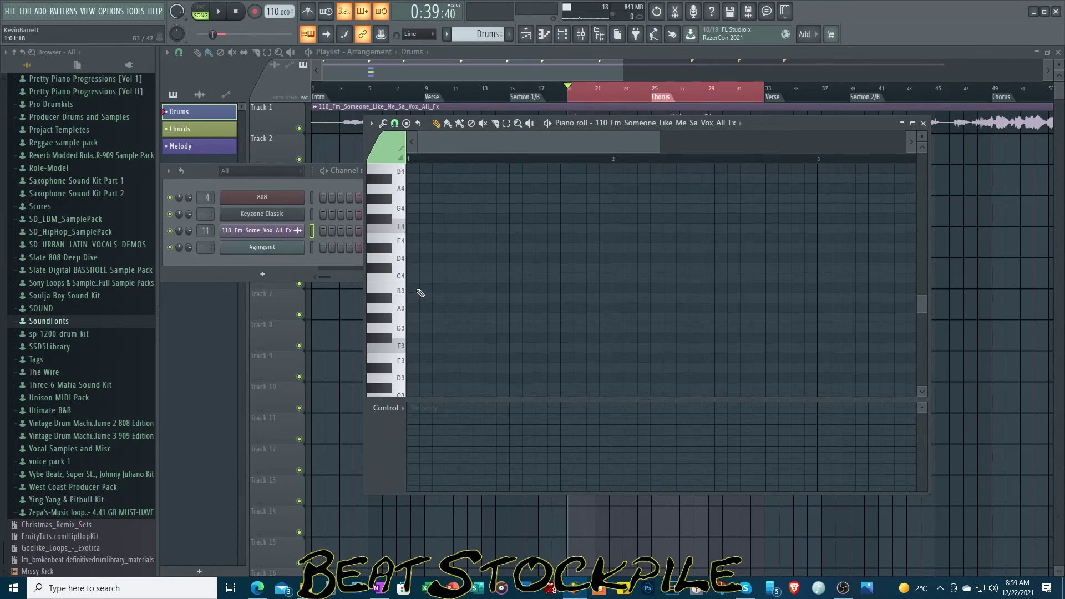
scroll(427, 288, "up", 5)
left_click(643, 122)
left_click(609, 165)
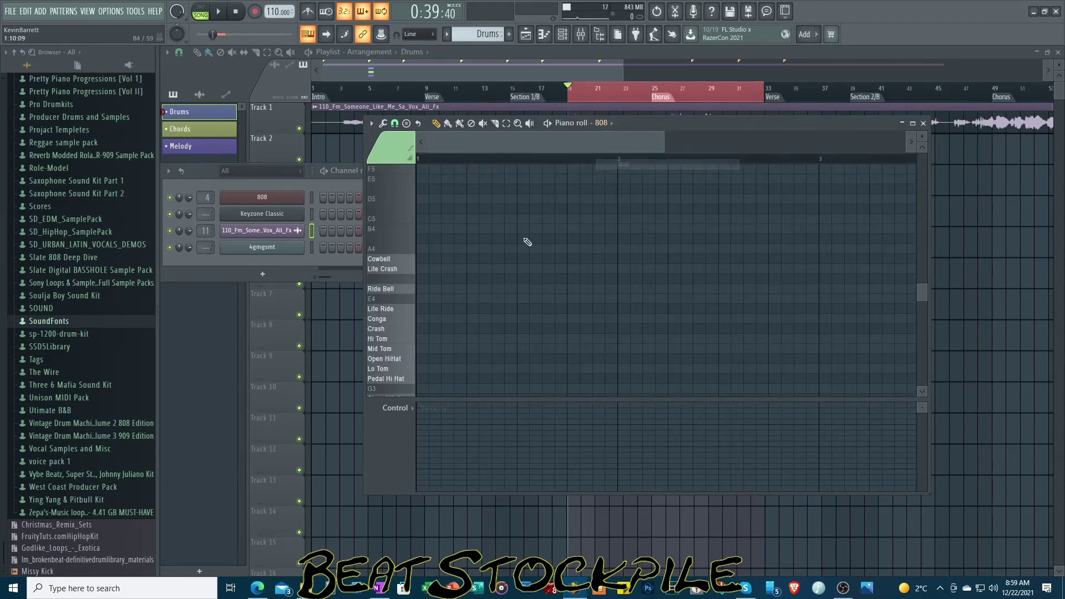
Step: Place Kick Drum notes on steps 1, 9 and 15 and Snare 2 notes on steps 5 and 13 of bar 1
scroll(417, 314, "down", 1)
left_click(421, 338)
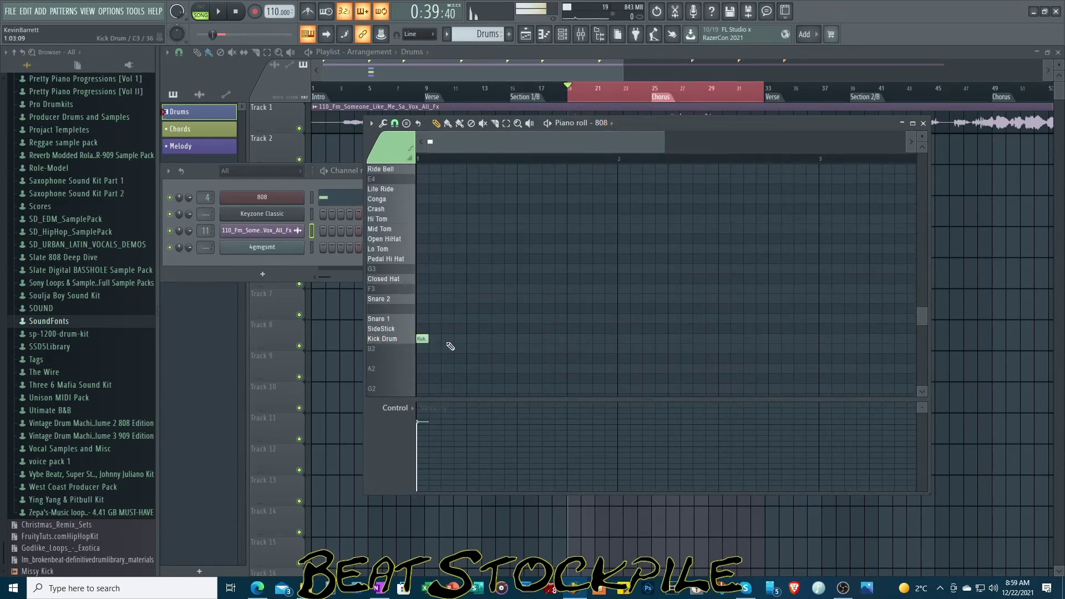
left_click(472, 338)
left_click(522, 339)
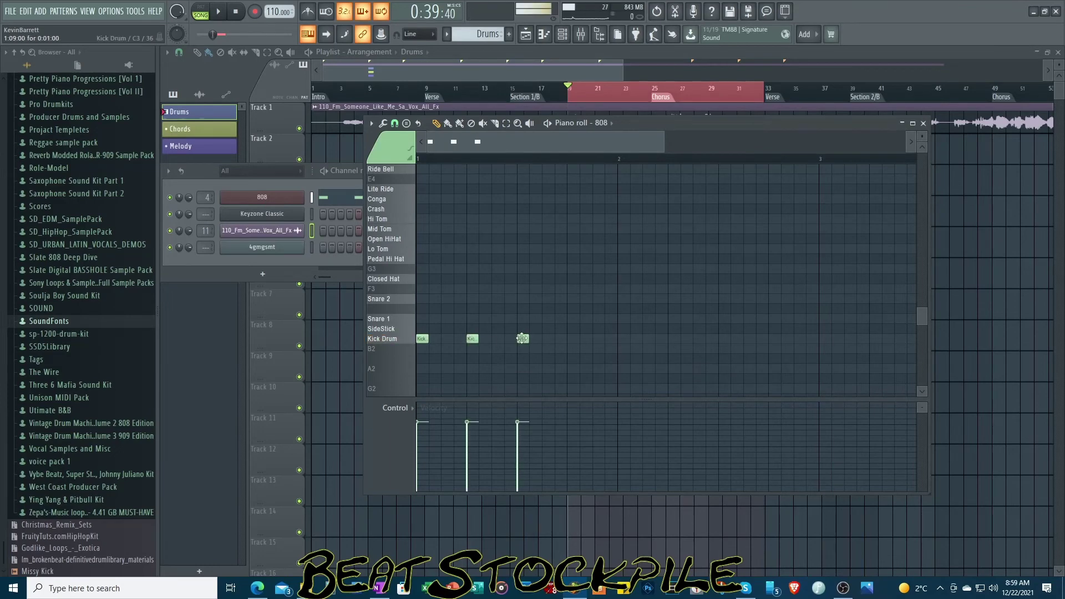
left_click(572, 339)
right_click(471, 339)
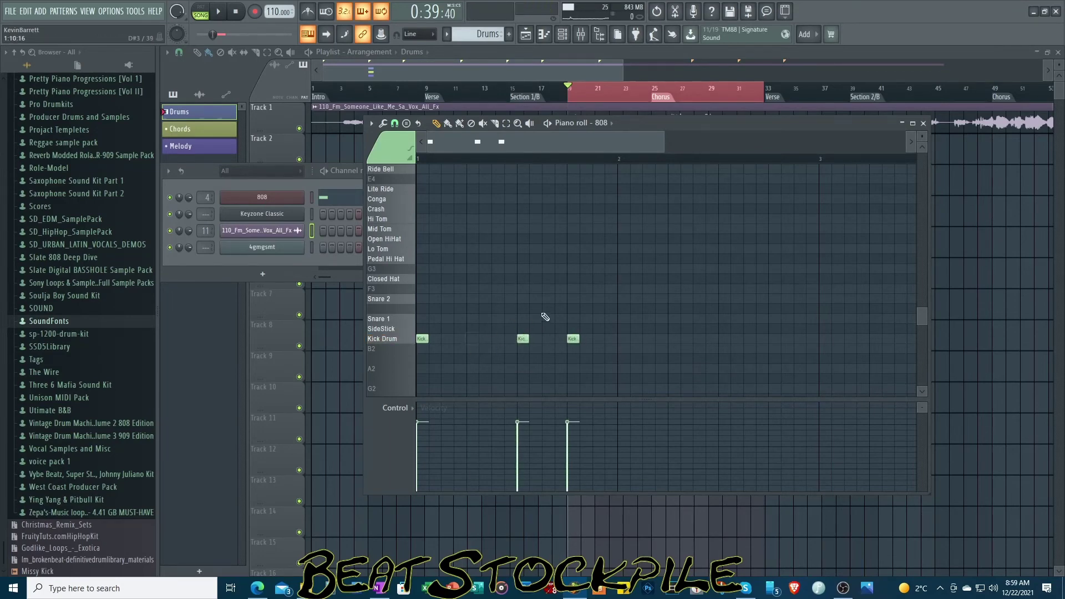
right_click(573, 338)
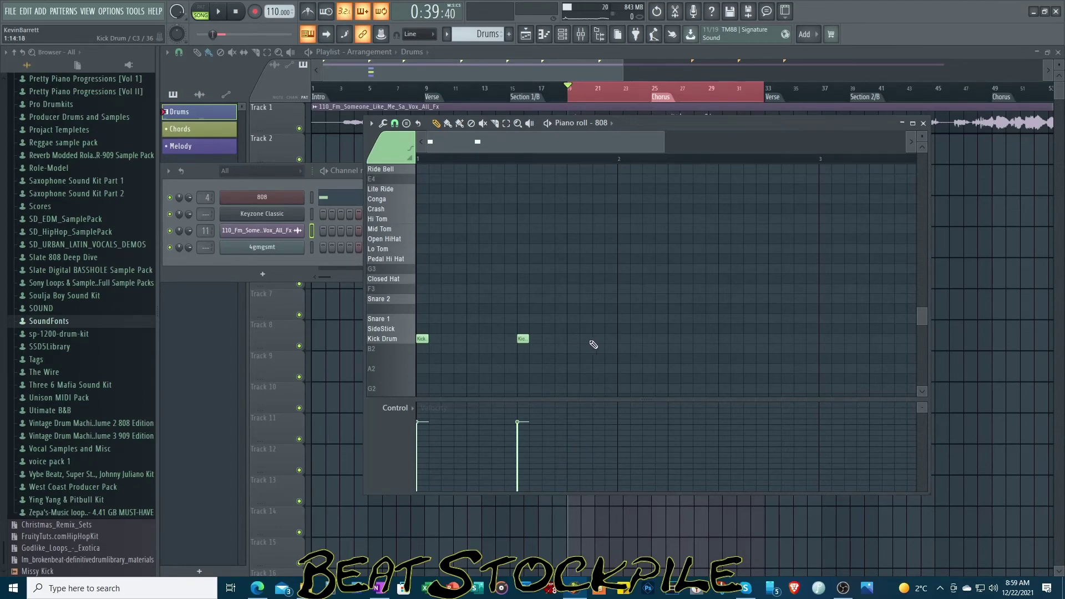
left_click(592, 339)
left_click(472, 299)
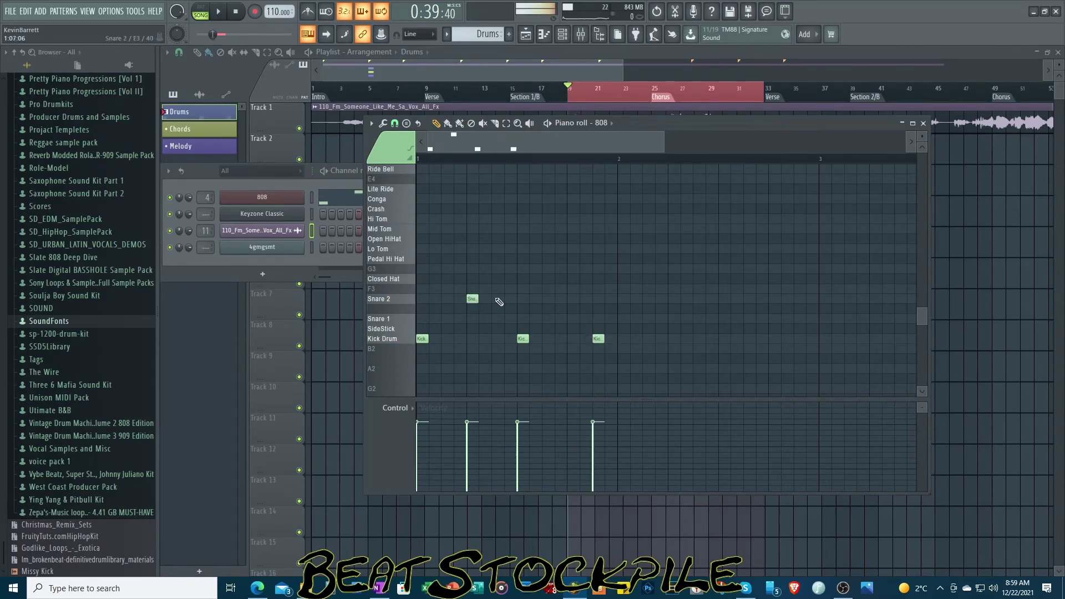
left_click(573, 299)
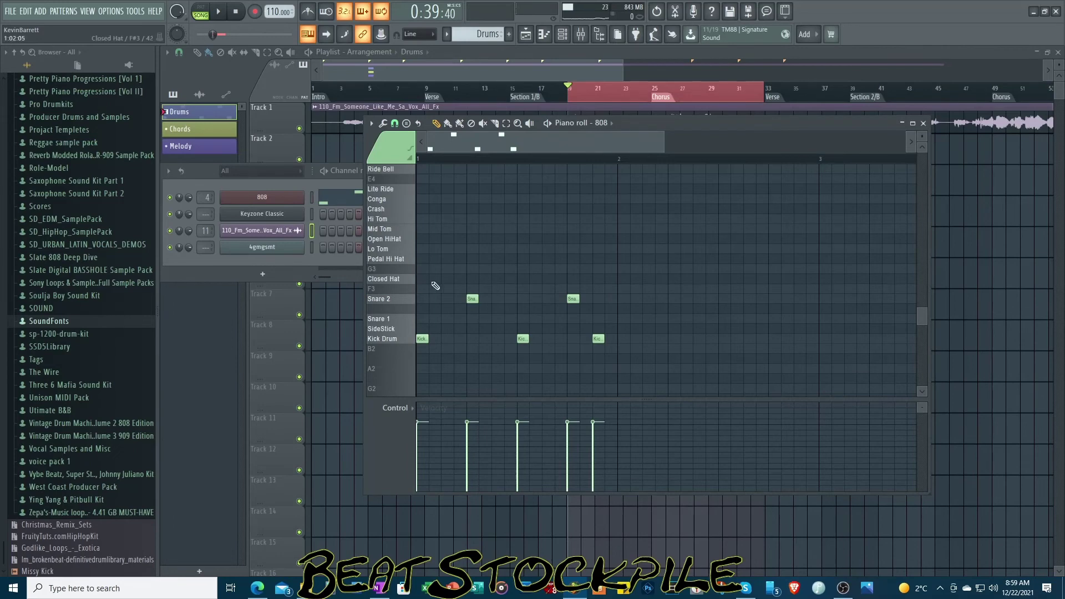
Step: Add Closed Hat notes on steps 1, 3, 4, 5, 7, 9, 11, 13 and 15 and play the Drums pattern in pattern mode
left_click(435, 279)
left_click_drag(435, 279, 423, 279)
left_click(446, 279)
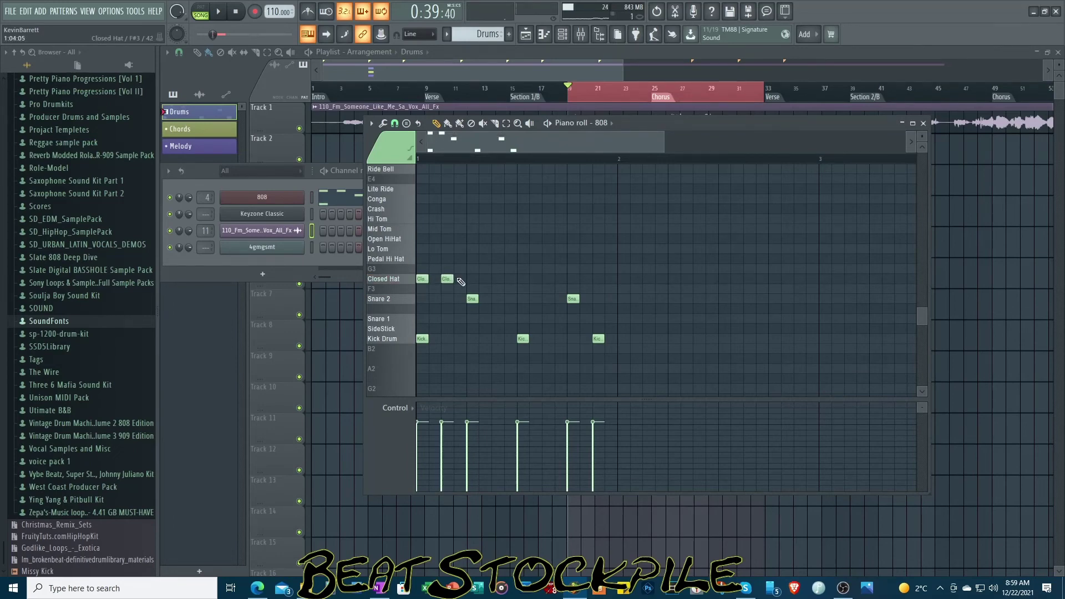
left_click(460, 279)
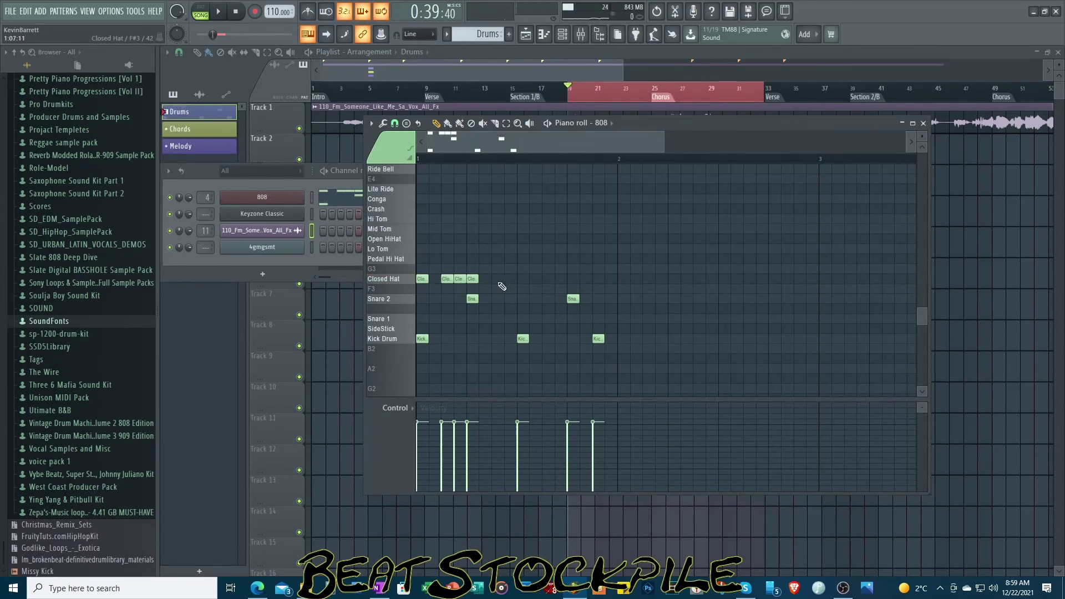
left_click(511, 279)
left_click_drag(510, 279, 498, 279)
left_click(522, 279)
left_click(543, 279)
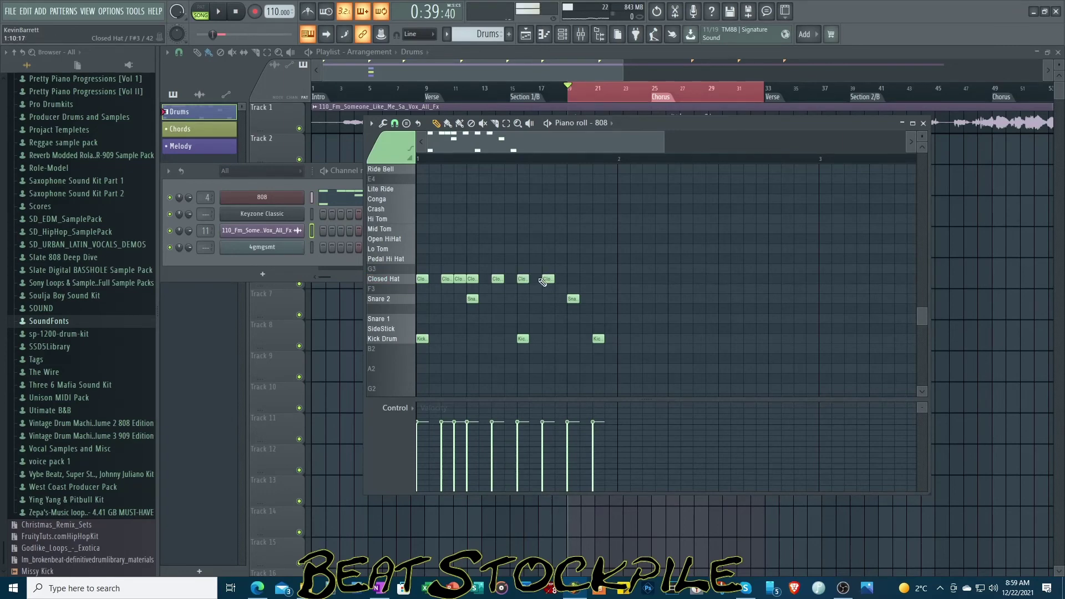
left_click(597, 279)
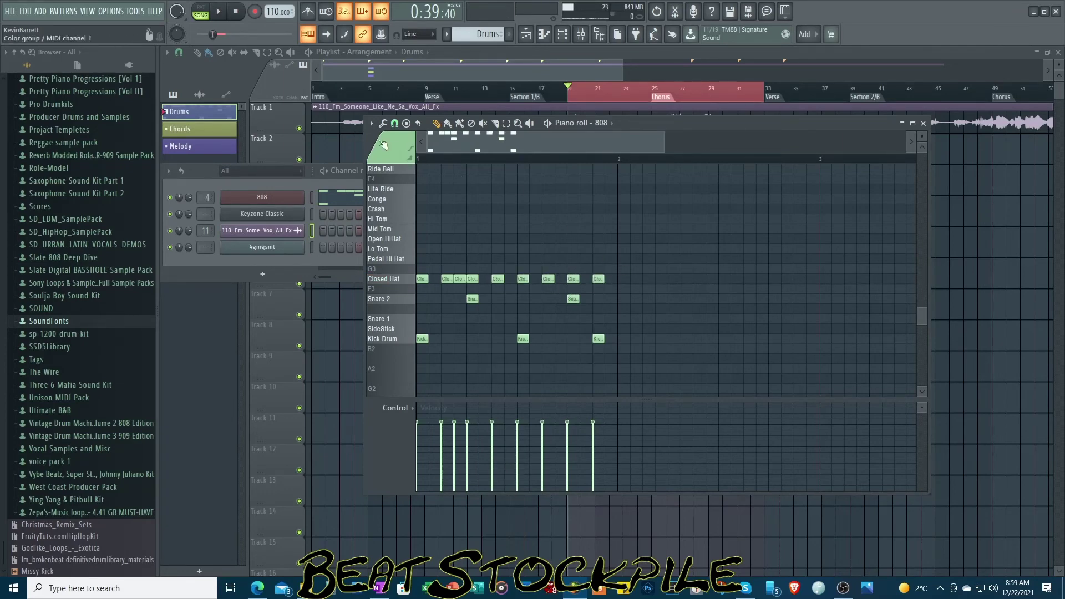
left_click(202, 11)
key("space")
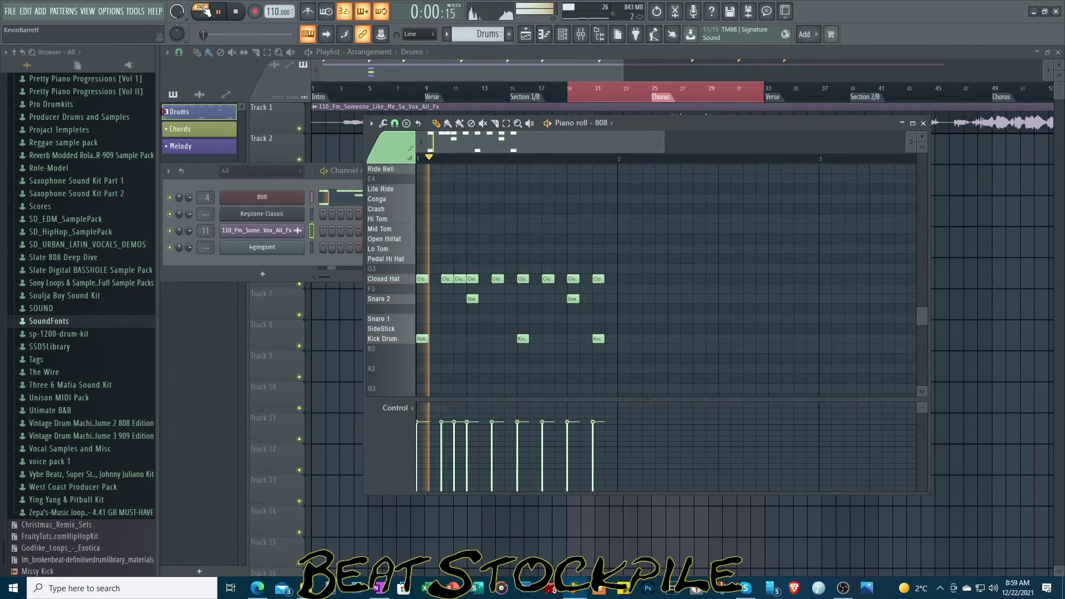
Step: Duplicate all the bar 1 drum notes and align the copy with the start of bar 2
key("ctrl+a")
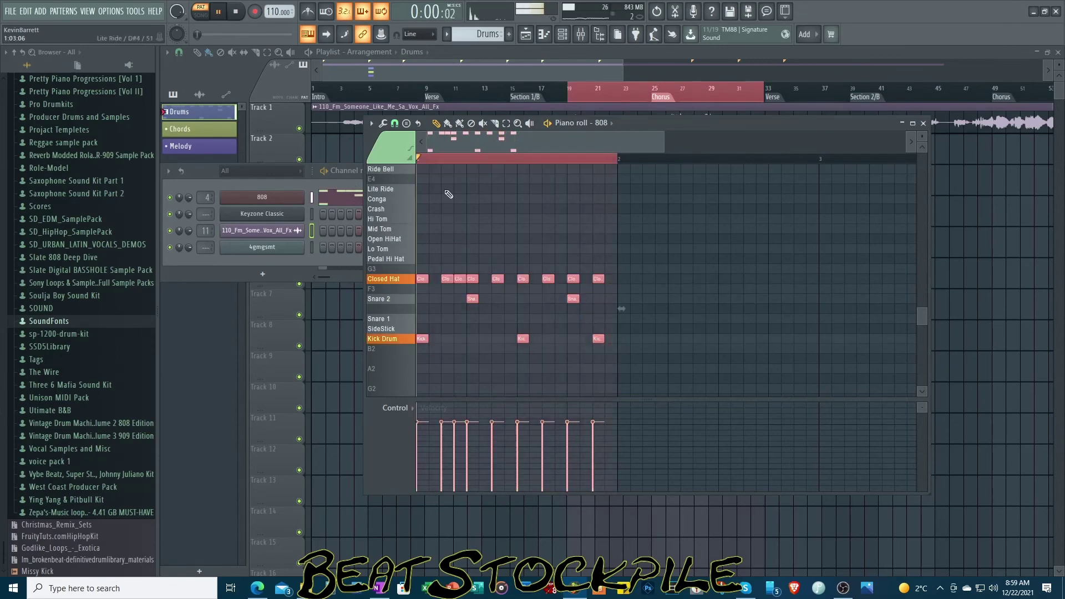
key("ctrl+b")
left_click_drag(647, 358, 623, 356)
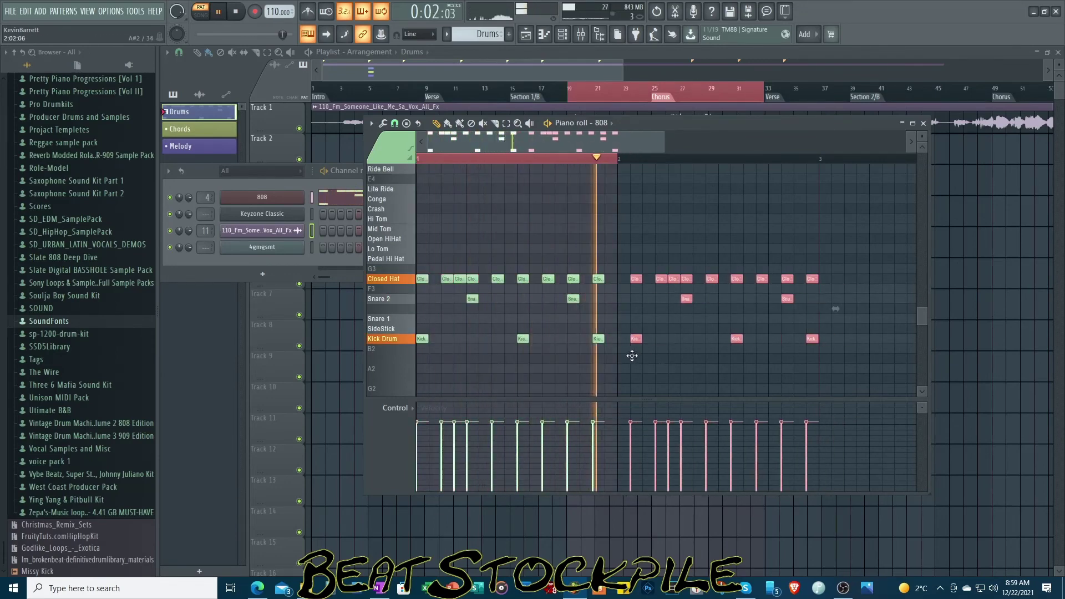
left_click(623, 357)
Step: Add a Kick Drum note on step 13 of bar 2, delete the one on step 15, and select both bars before stopping playback
left_click(770, 339)
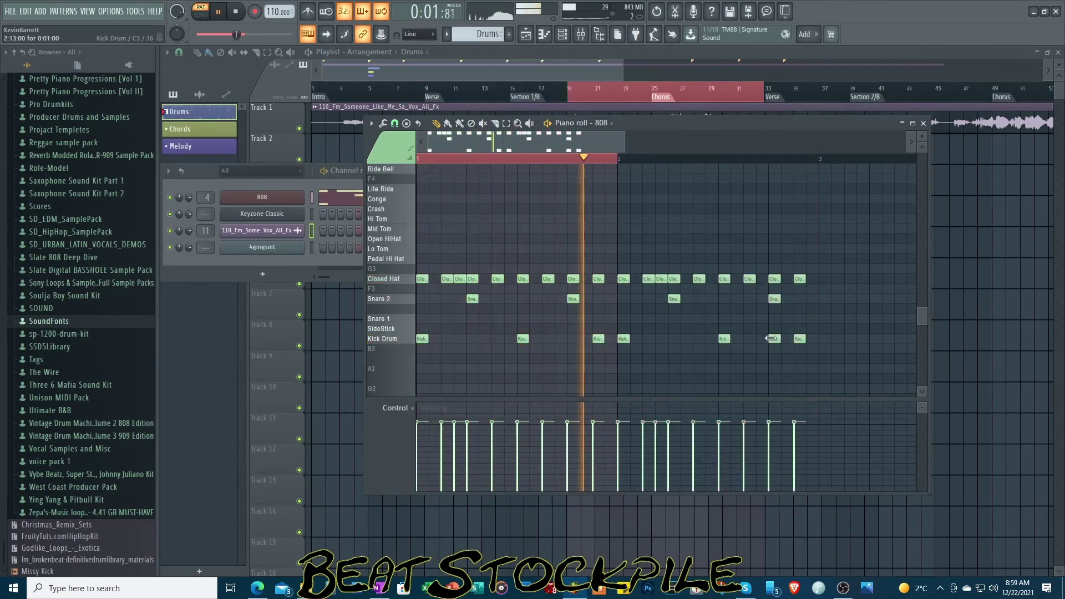
right_click(799, 339)
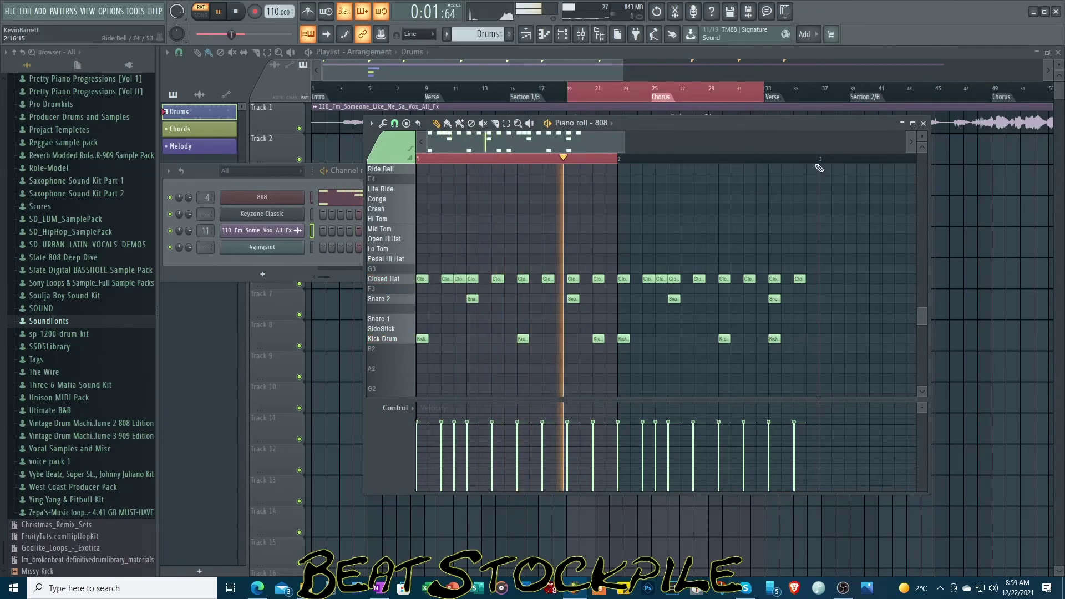
key("ctrl+a")
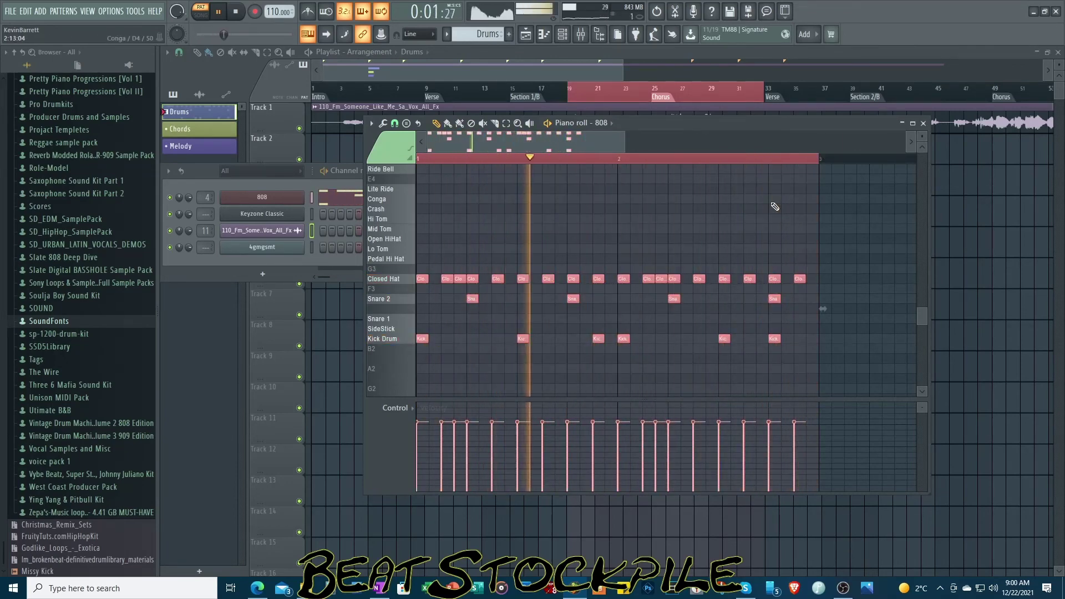
key("space")
Step: Load Pitch Shifter into effect slot 3 of the Drum mix mixer track
key("F9")
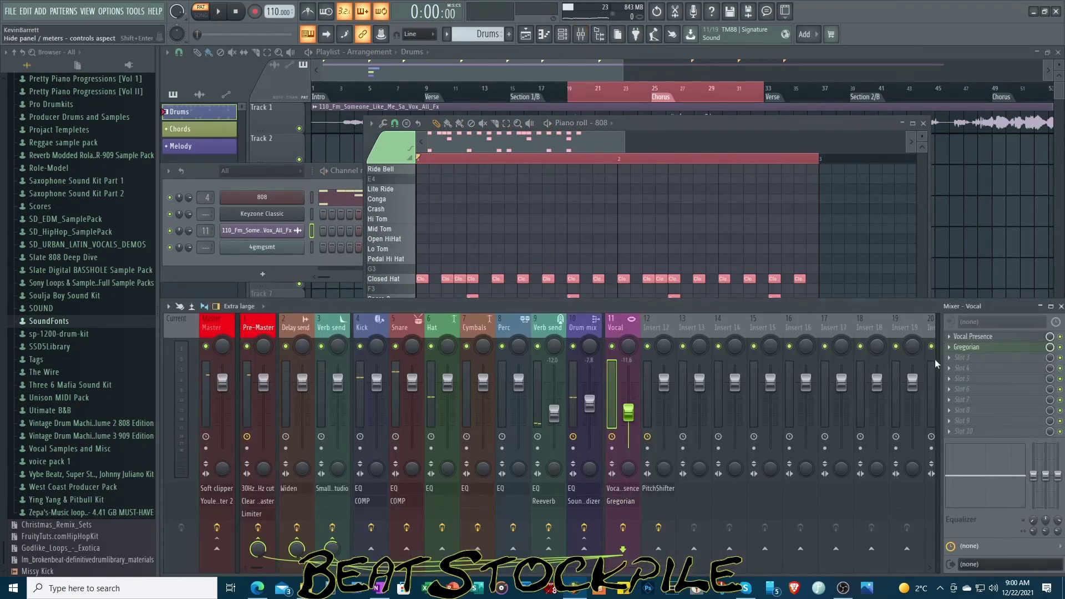
left_click(581, 330)
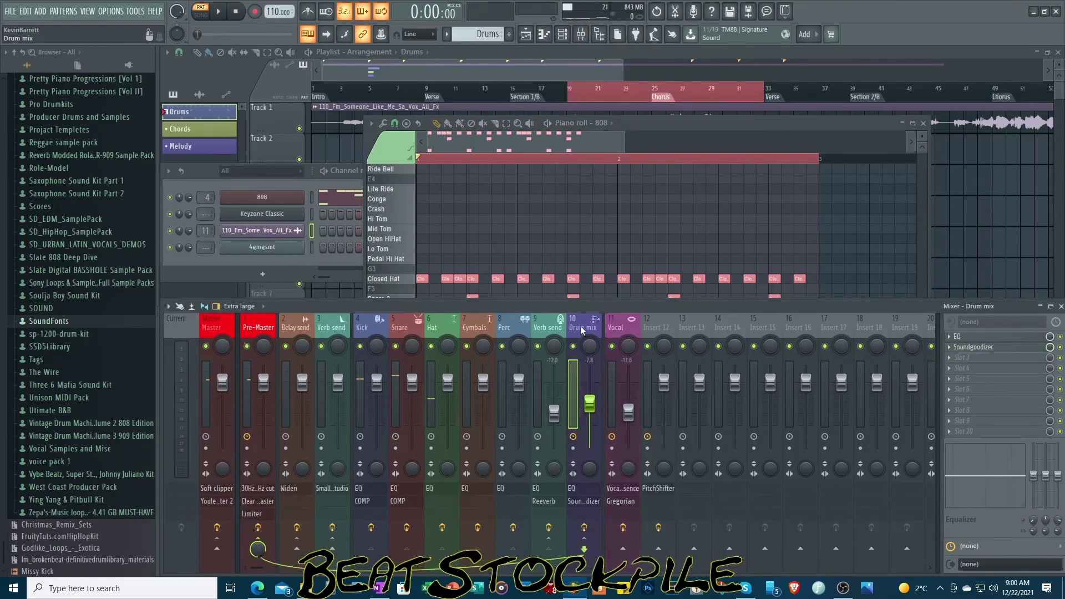
left_click(956, 360)
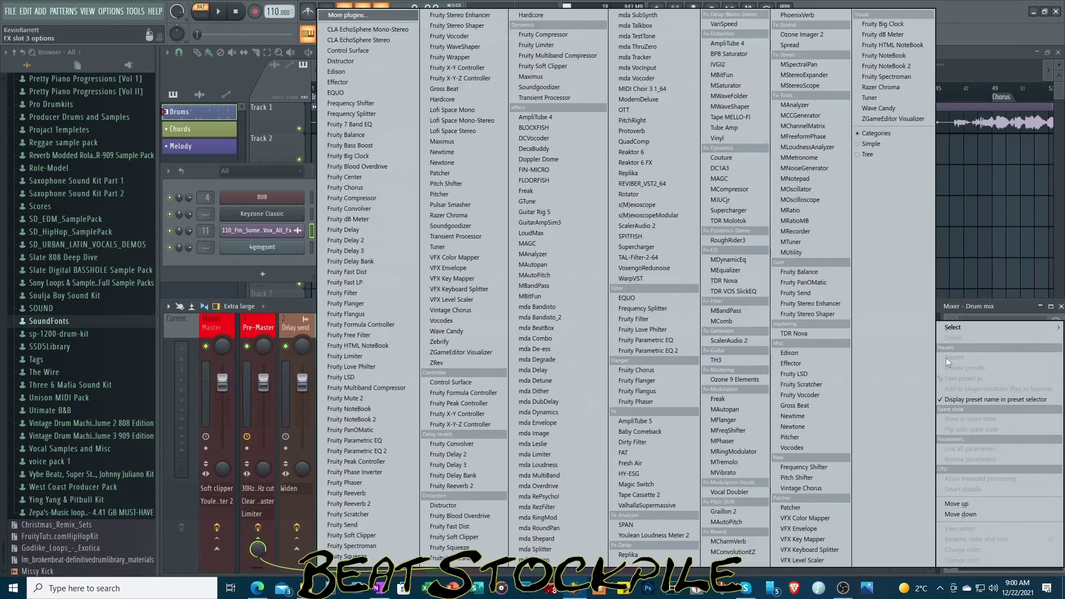
left_click(465, 183)
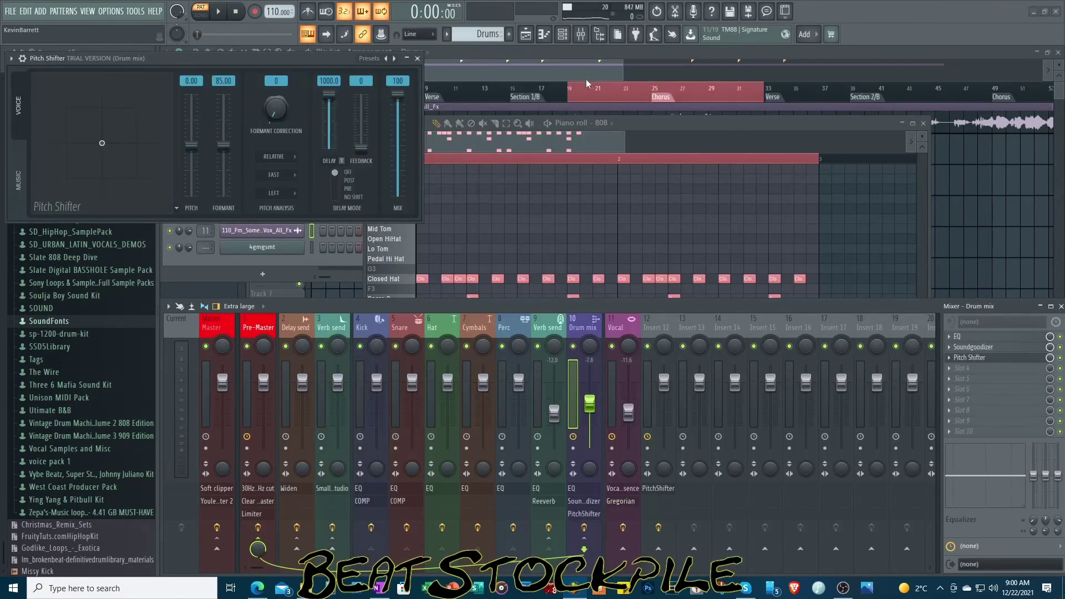
Step: Apply the Forth Up preset to the drums' Pitch Shifter and audition the Drums pattern
left_click(394, 58)
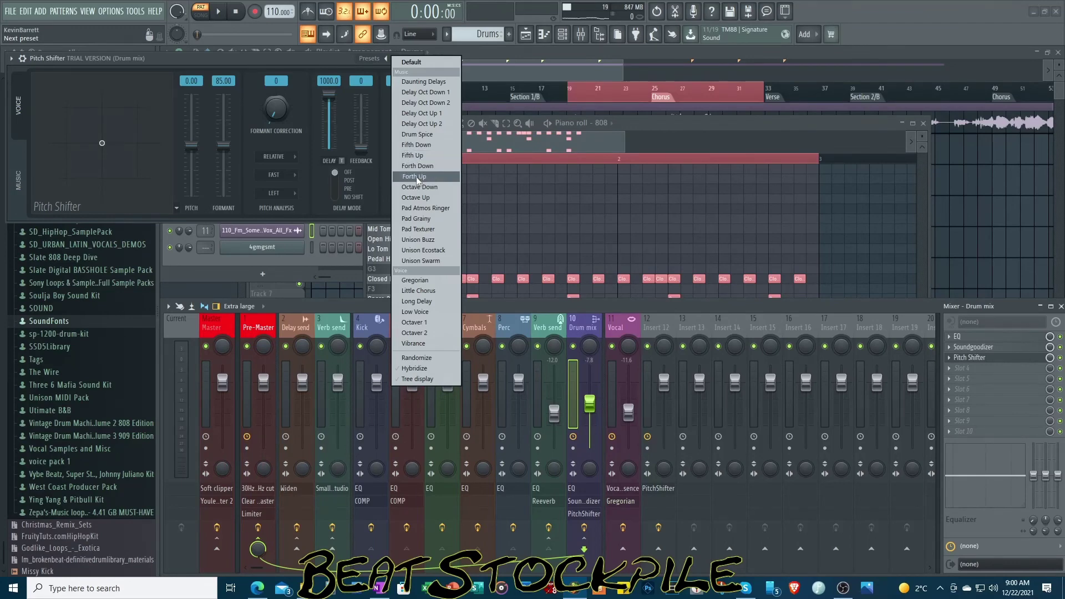
left_click(416, 176)
key("space")
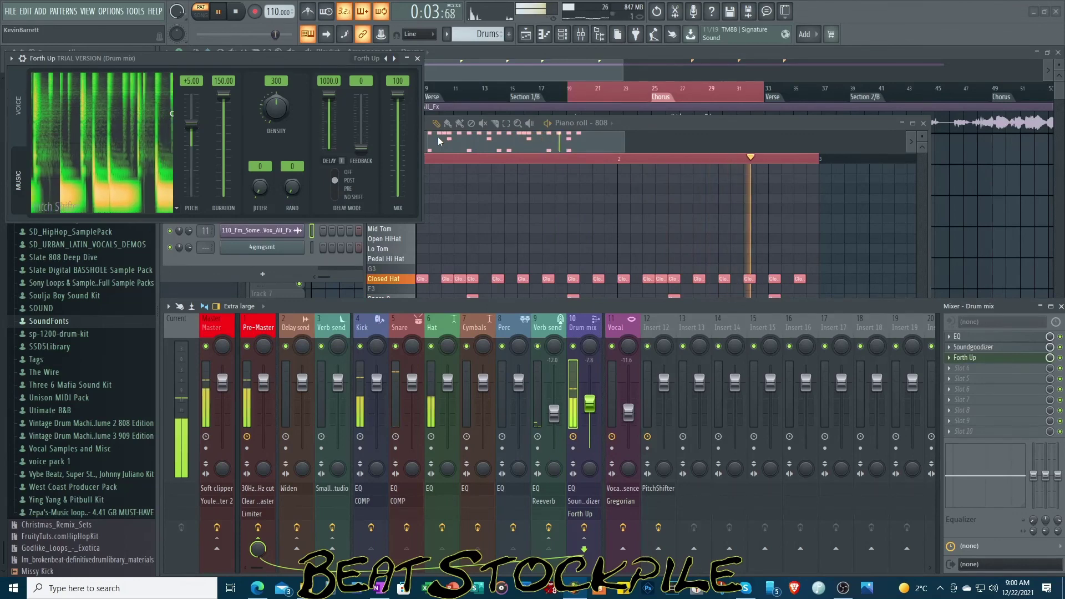
key("space")
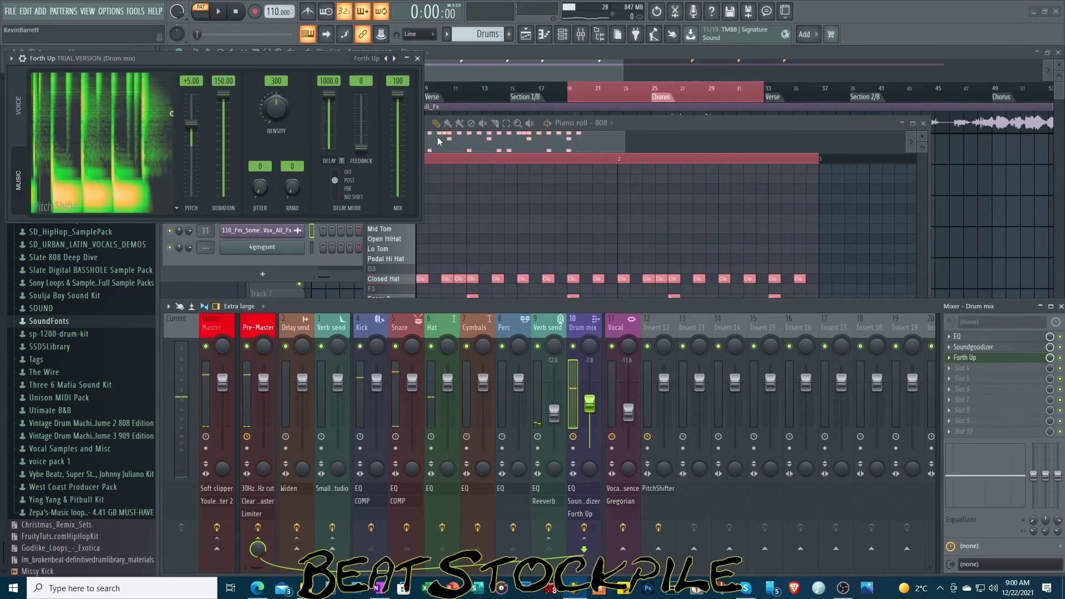
Step: Switch the drums' Pitch Shifter to the Octave Down preset, audition the pattern, and close the plugin window
left_click(386, 58)
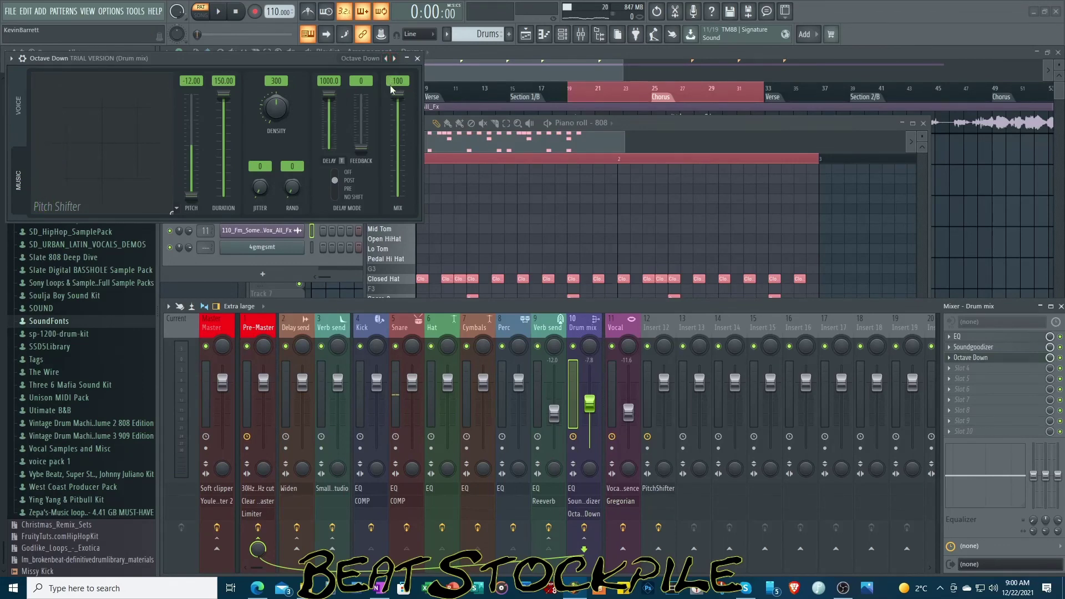
key("space")
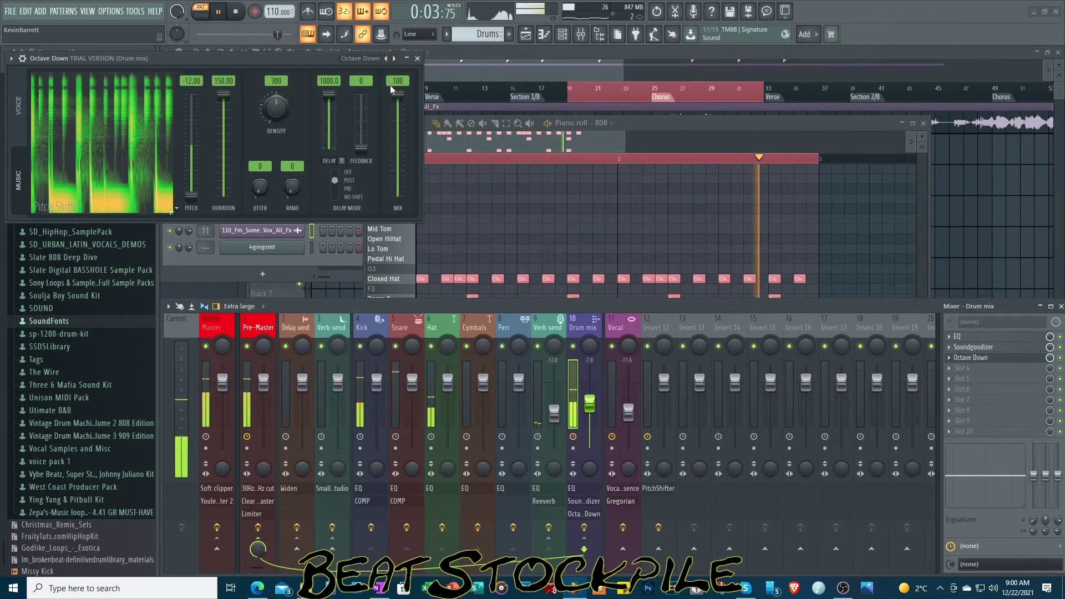
key("space")
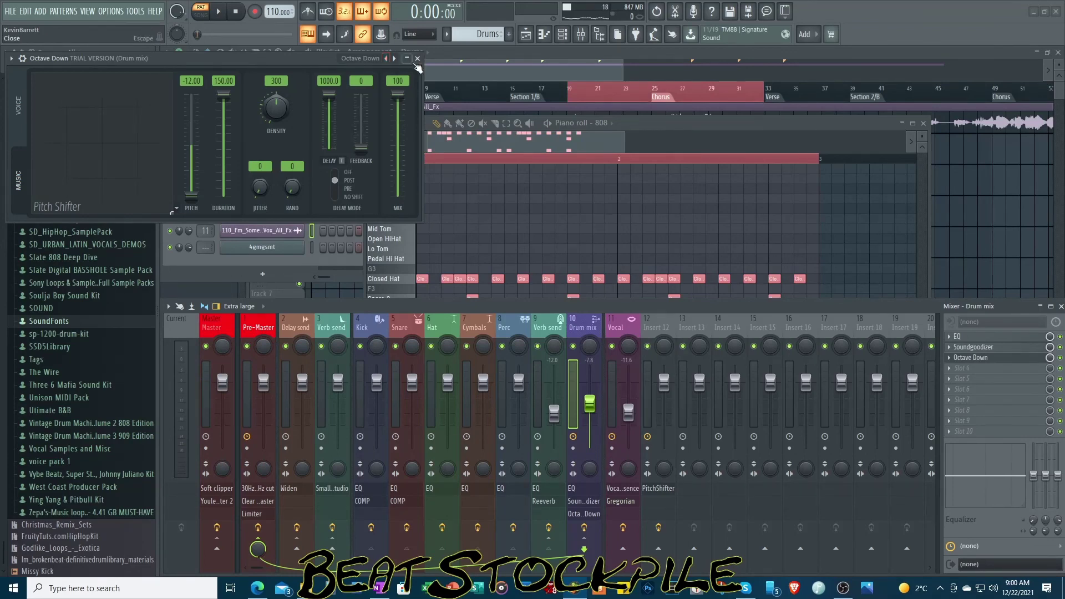
left_click(417, 59)
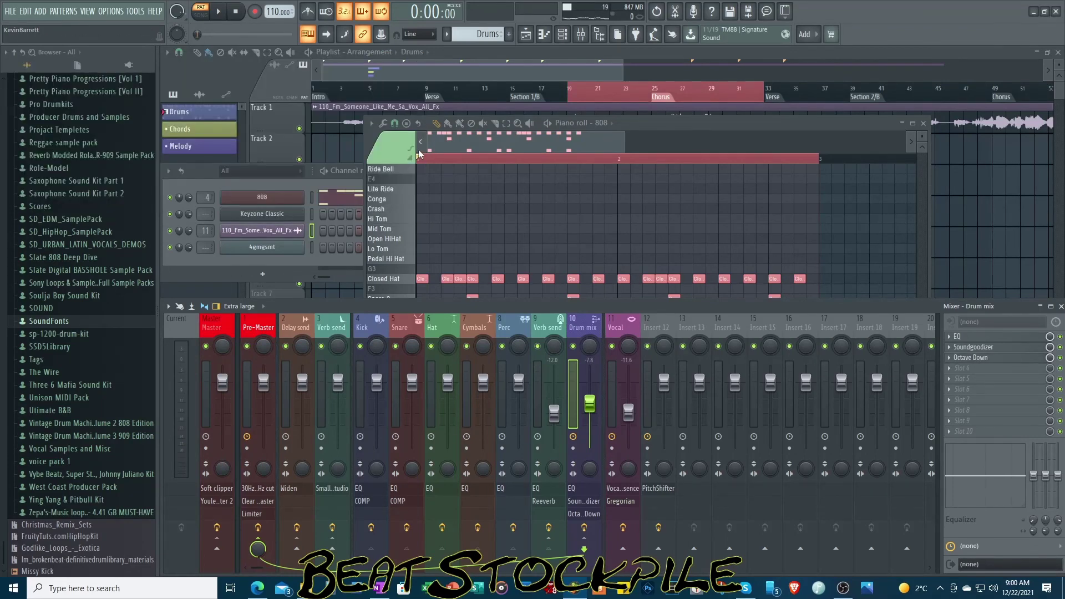